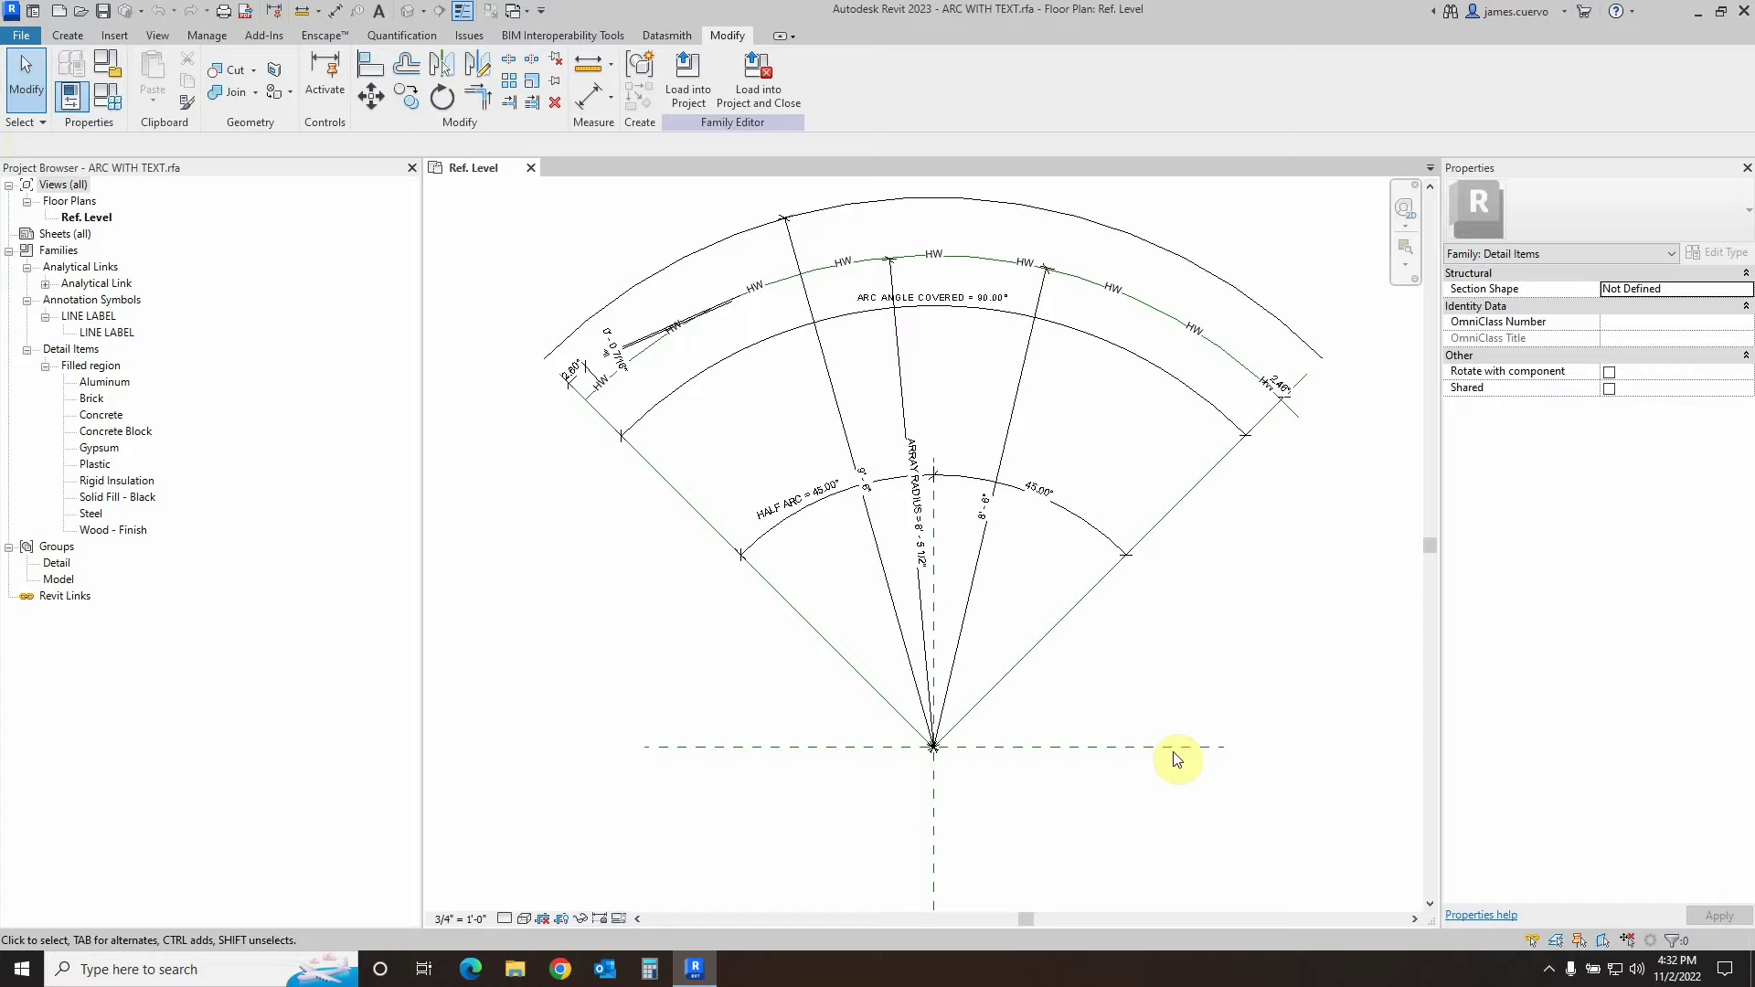
Step: Inspect the two angled reference lines that bound the arc, and clear the selection
click(1056, 632)
click(793, 612)
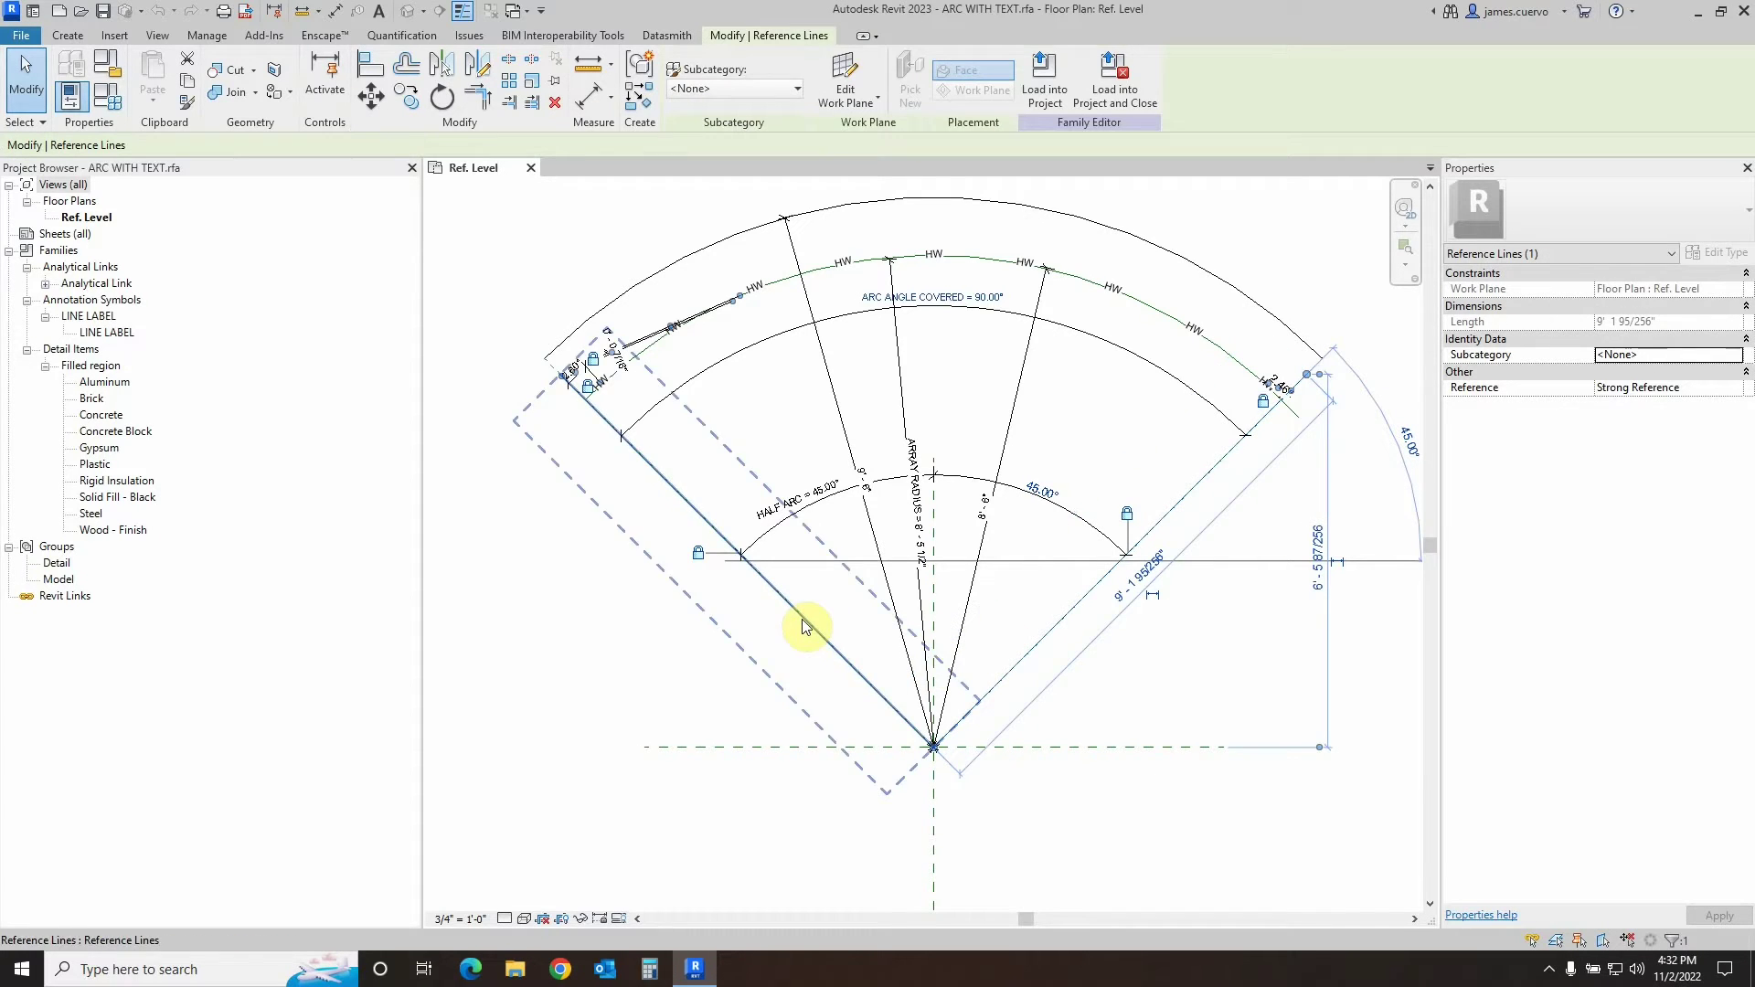
click(1069, 825)
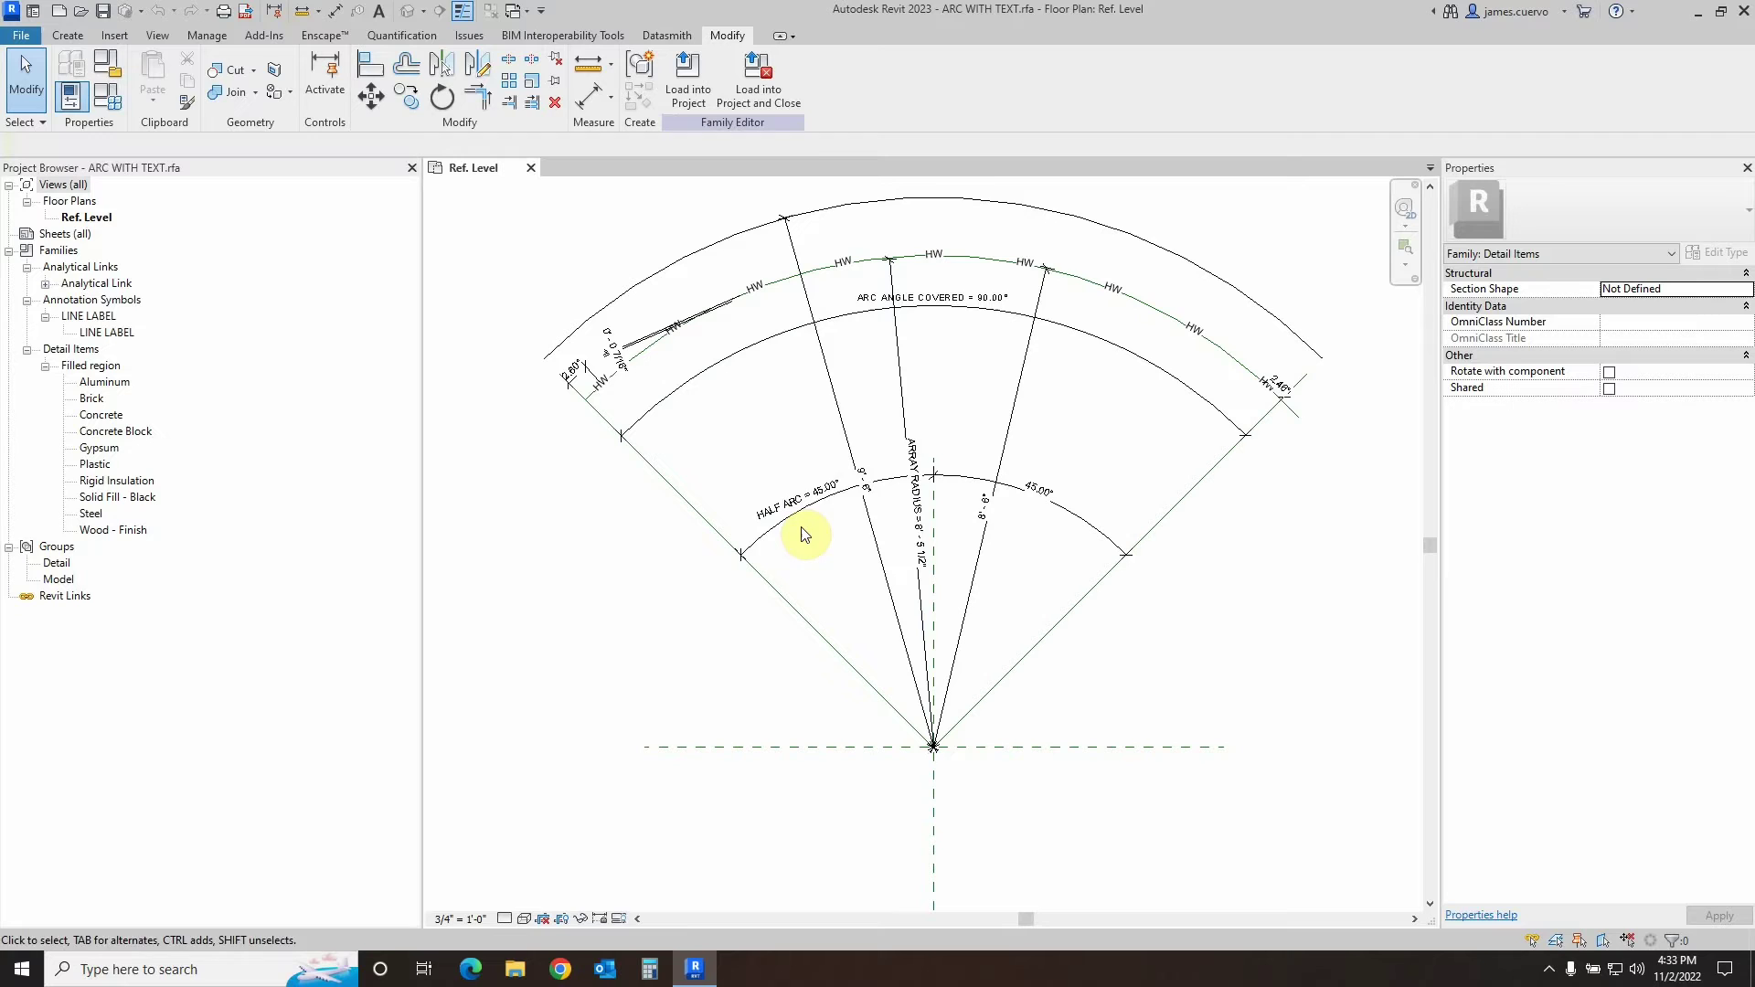
Step: Review the family's parameters and formulas in Family Types against the dimensions in the arc drawing, and close the dialog
click(110, 97)
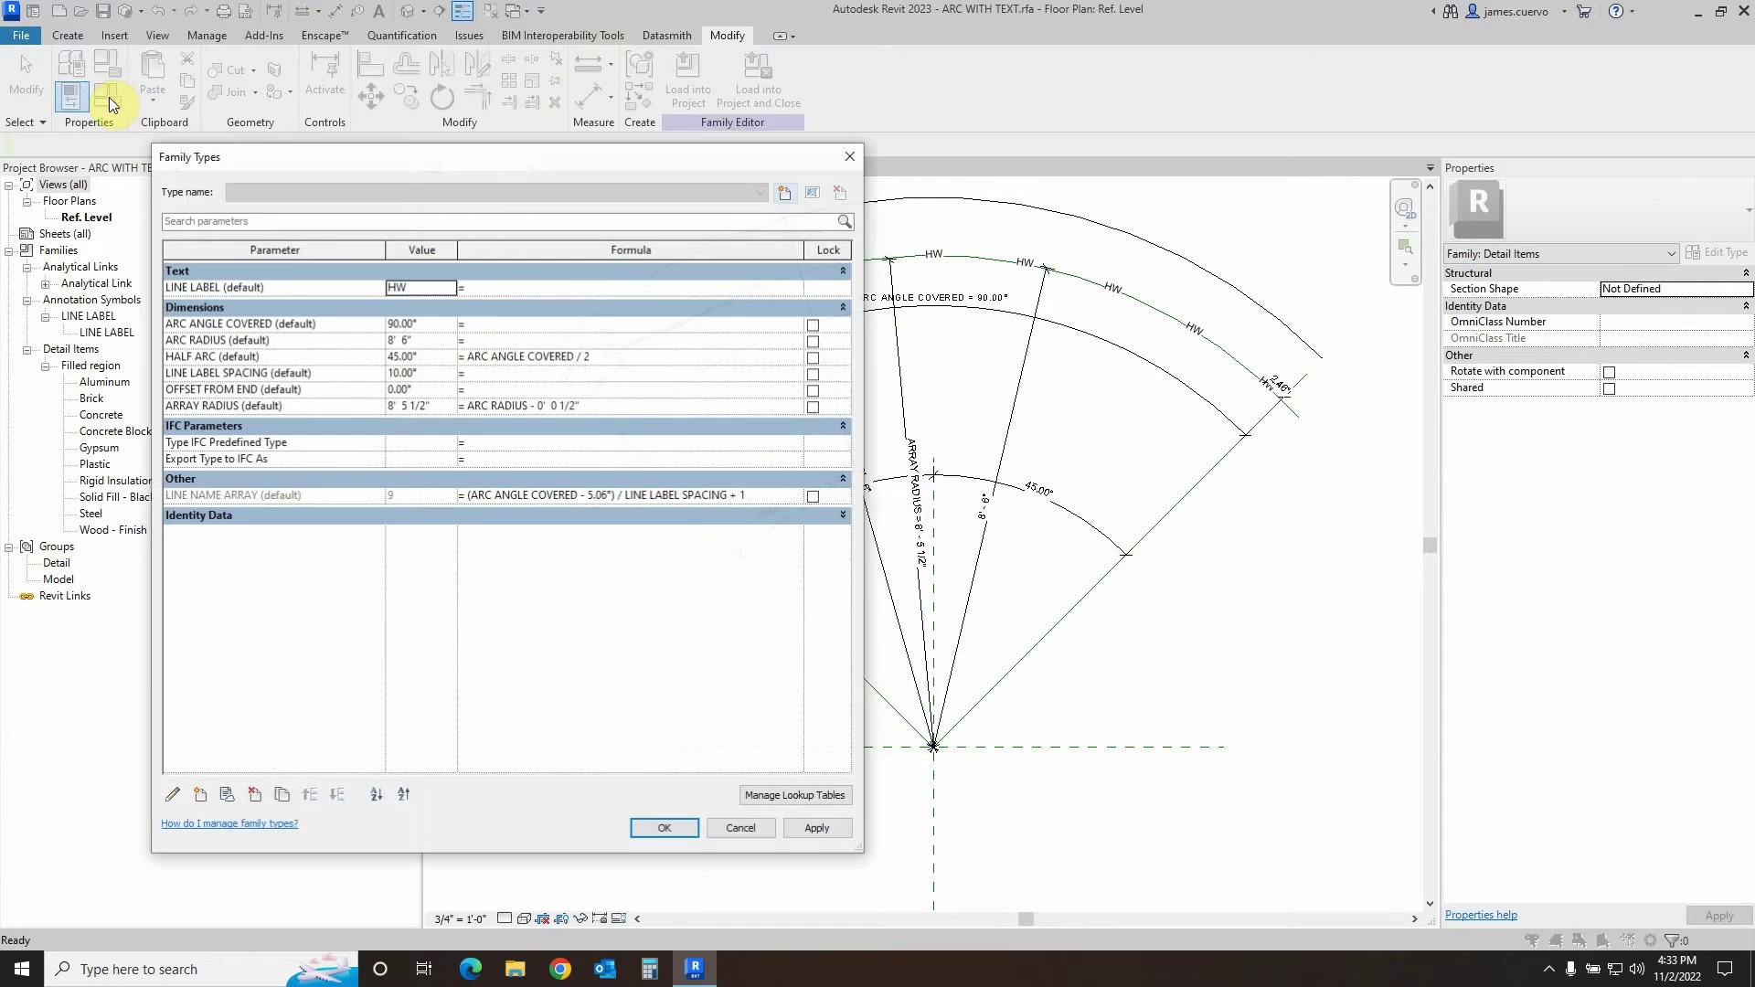
drag(359, 167, 306, 80)
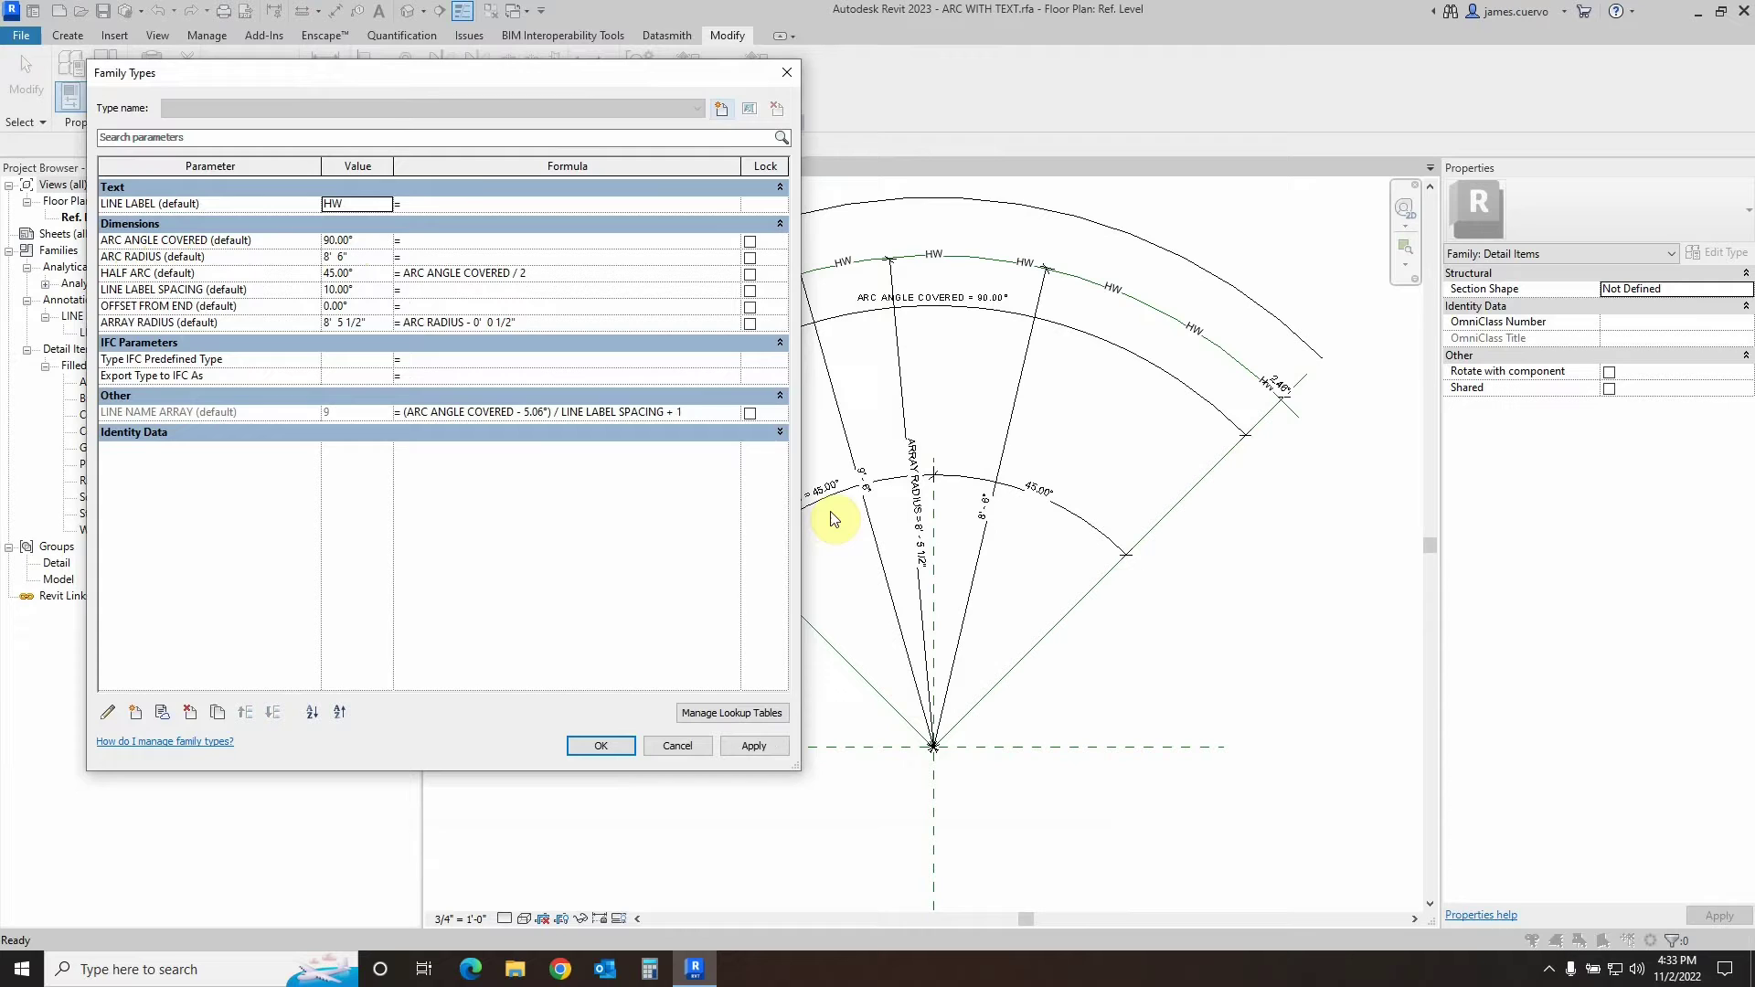
mouse_move(640, 78)
mouse_down()
mouse_move(564, 95)
mouse_move(647, 78)
mouse_up()
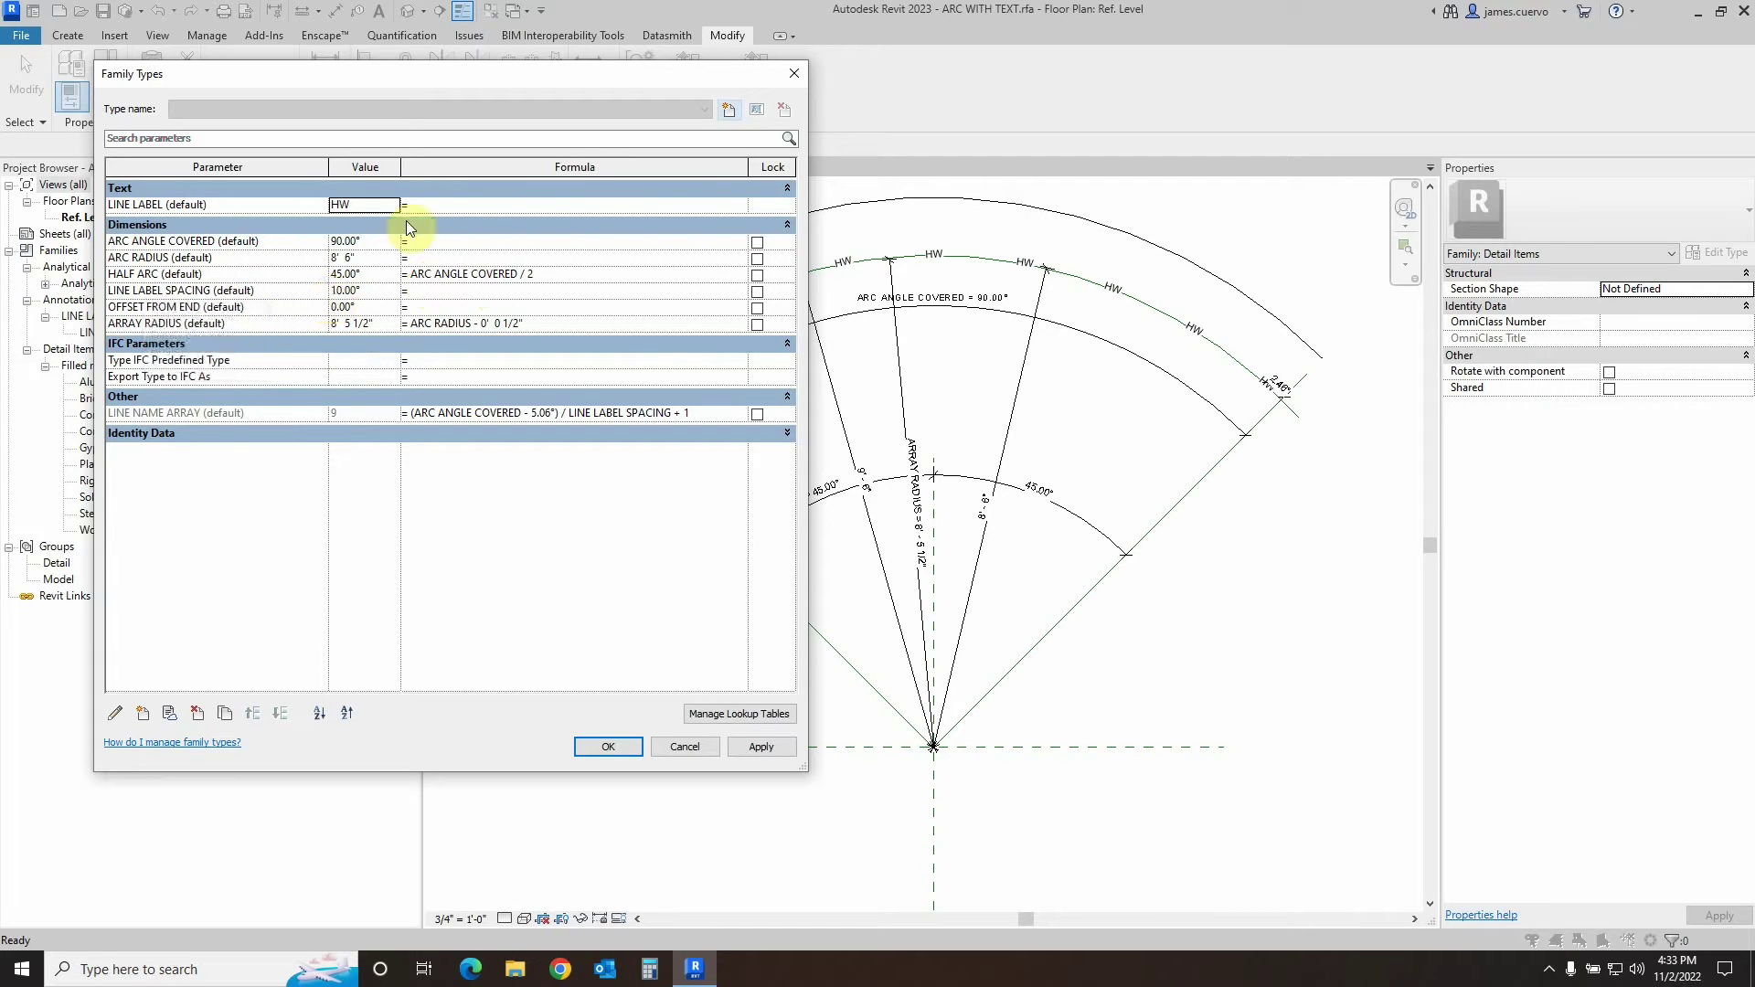
mouse_move(739, 78)
mouse_down()
mouse_move(573, 358)
mouse_move(583, 151)
mouse_up()
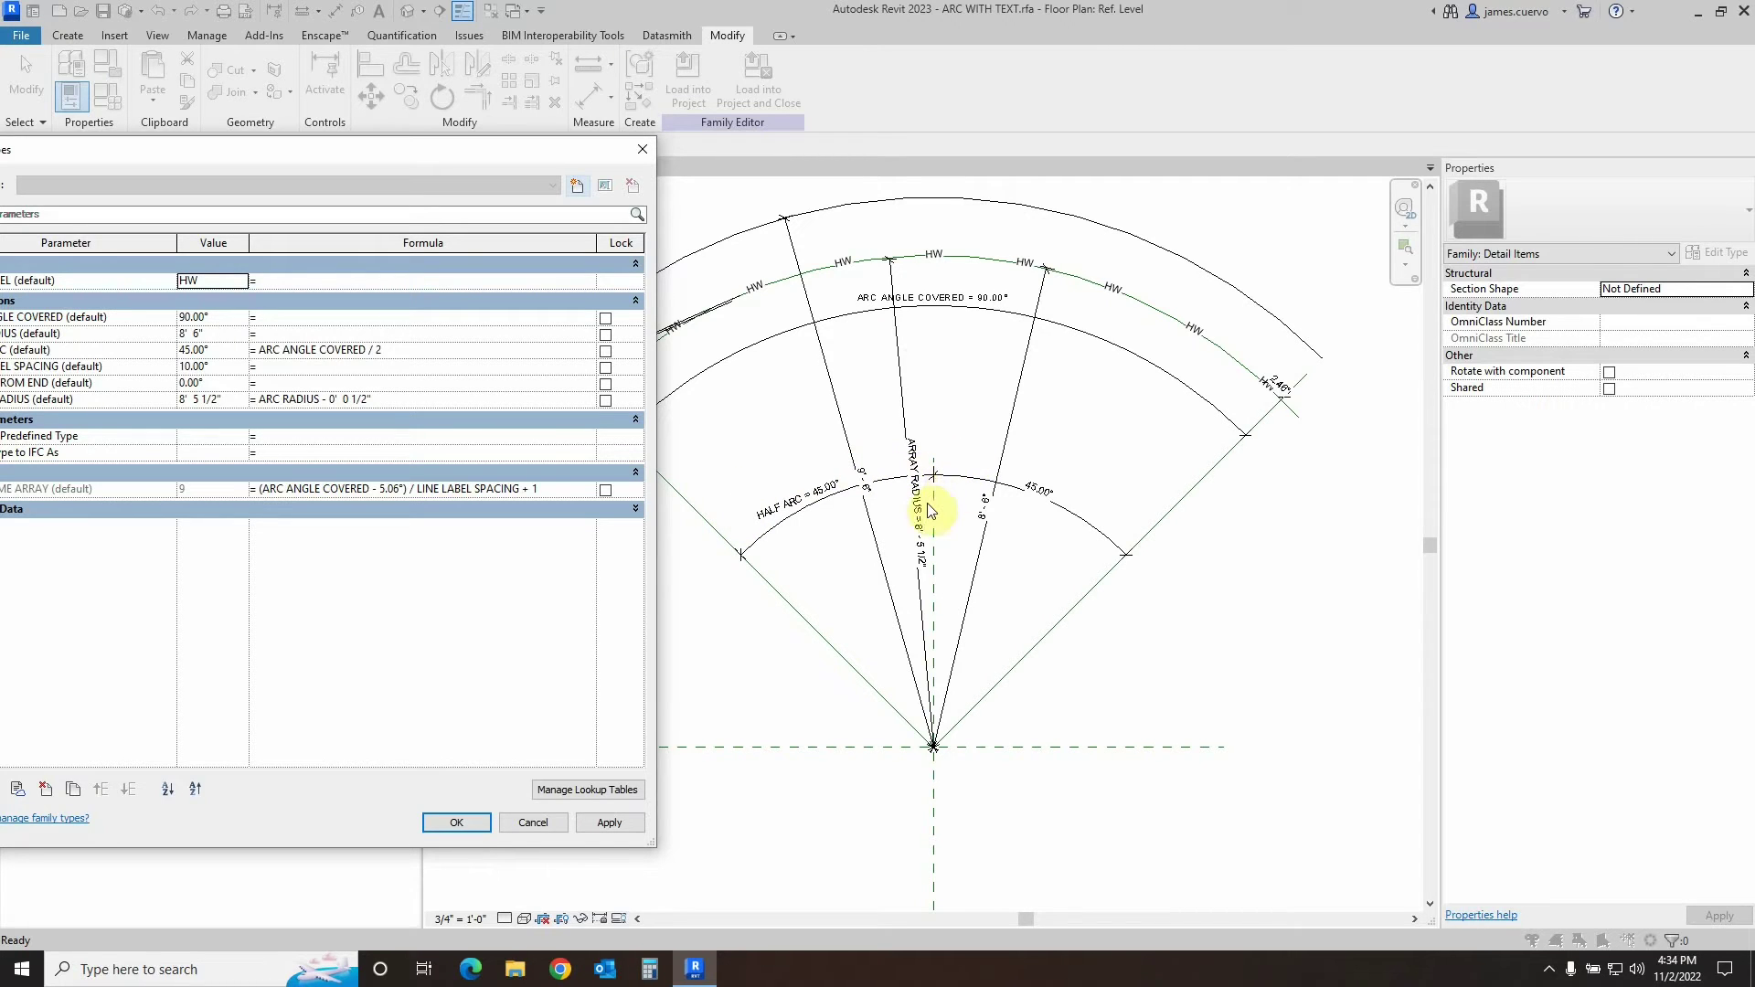
mouse_move(348, 149)
mouse_down()
mouse_move(506, 55)
mouse_move(424, 139)
mouse_up()
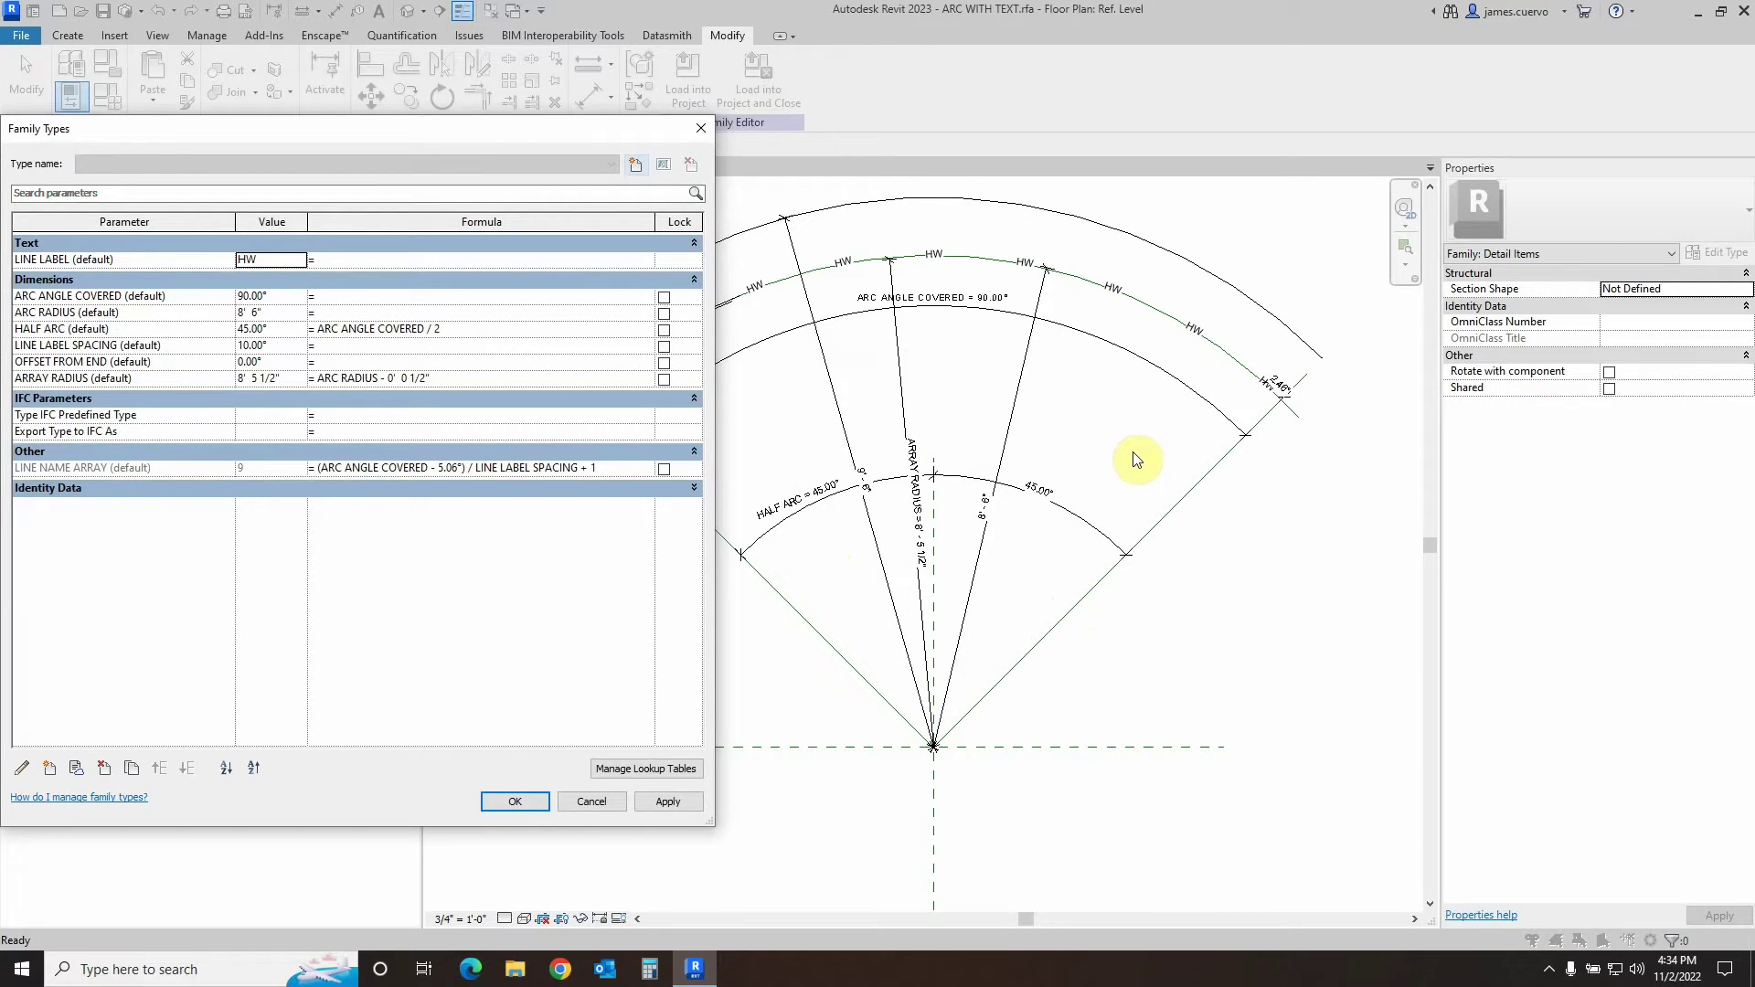
mouse_move(495, 135)
mouse_down()
mouse_move(467, 453)
mouse_move(481, 507)
mouse_move(486, 481)
mouse_up()
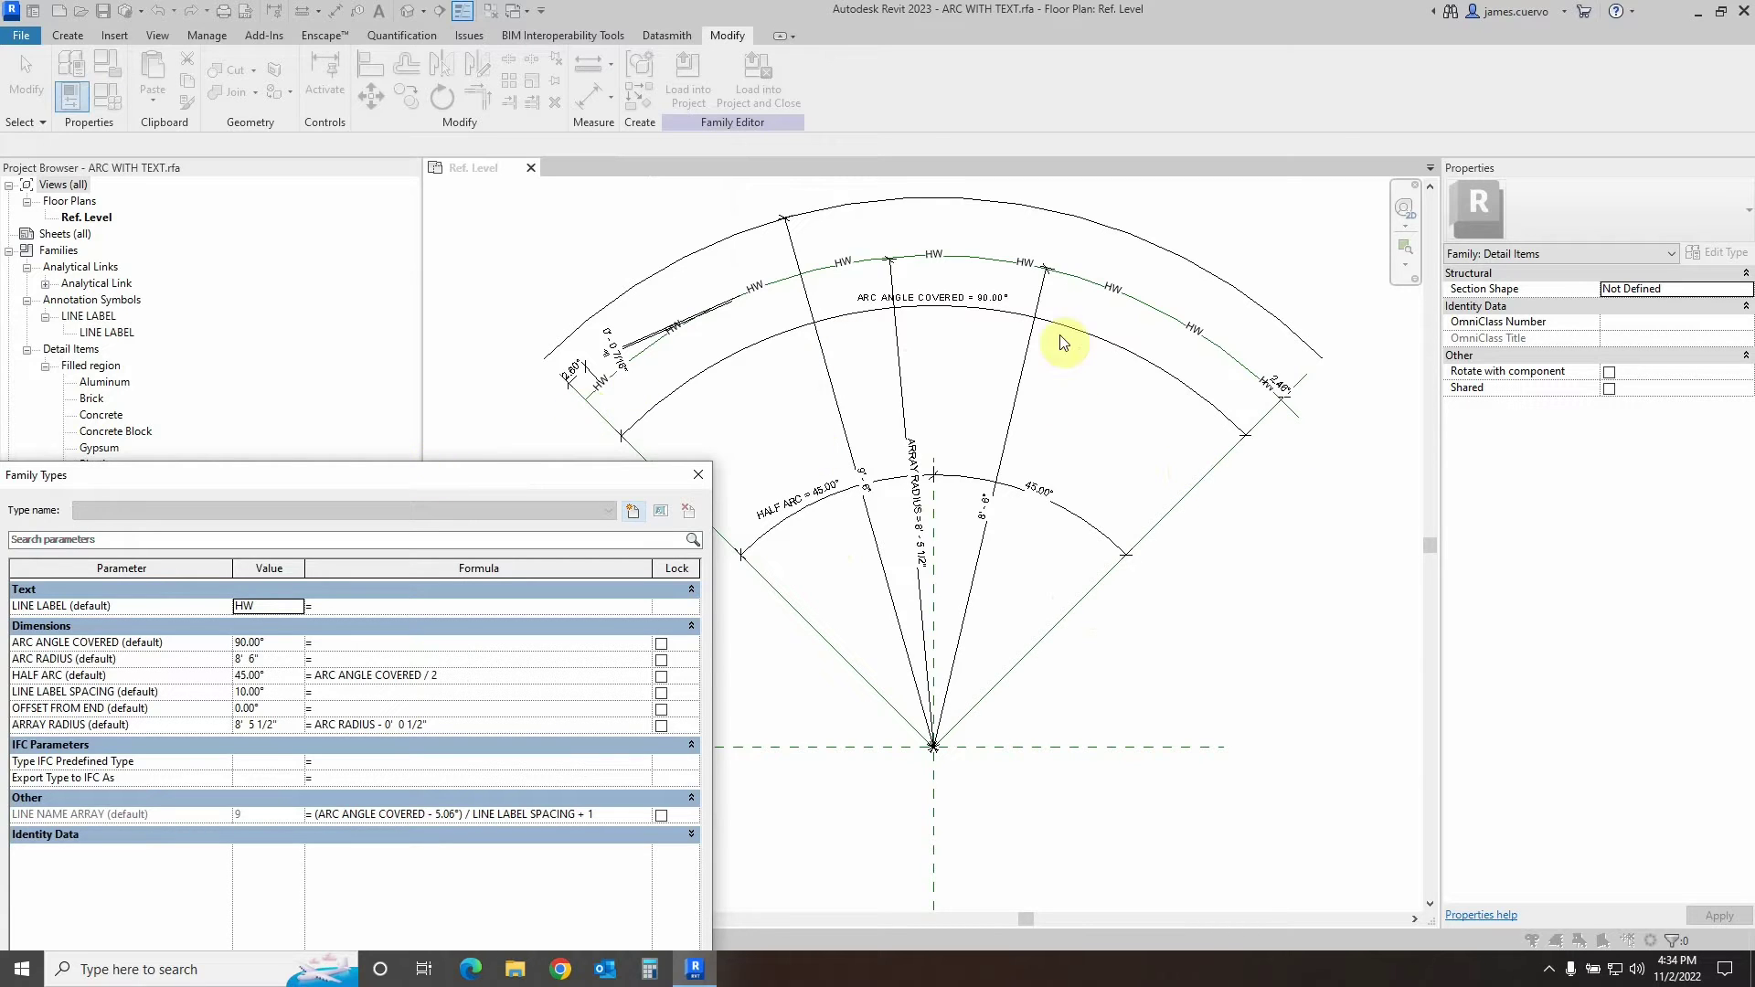
mouse_move(411, 483)
mouse_down()
mouse_move(313, 255)
mouse_move(519, 284)
mouse_move(509, 400)
mouse_move(533, 474)
mouse_move(462, 473)
mouse_move(442, 447)
mouse_up()
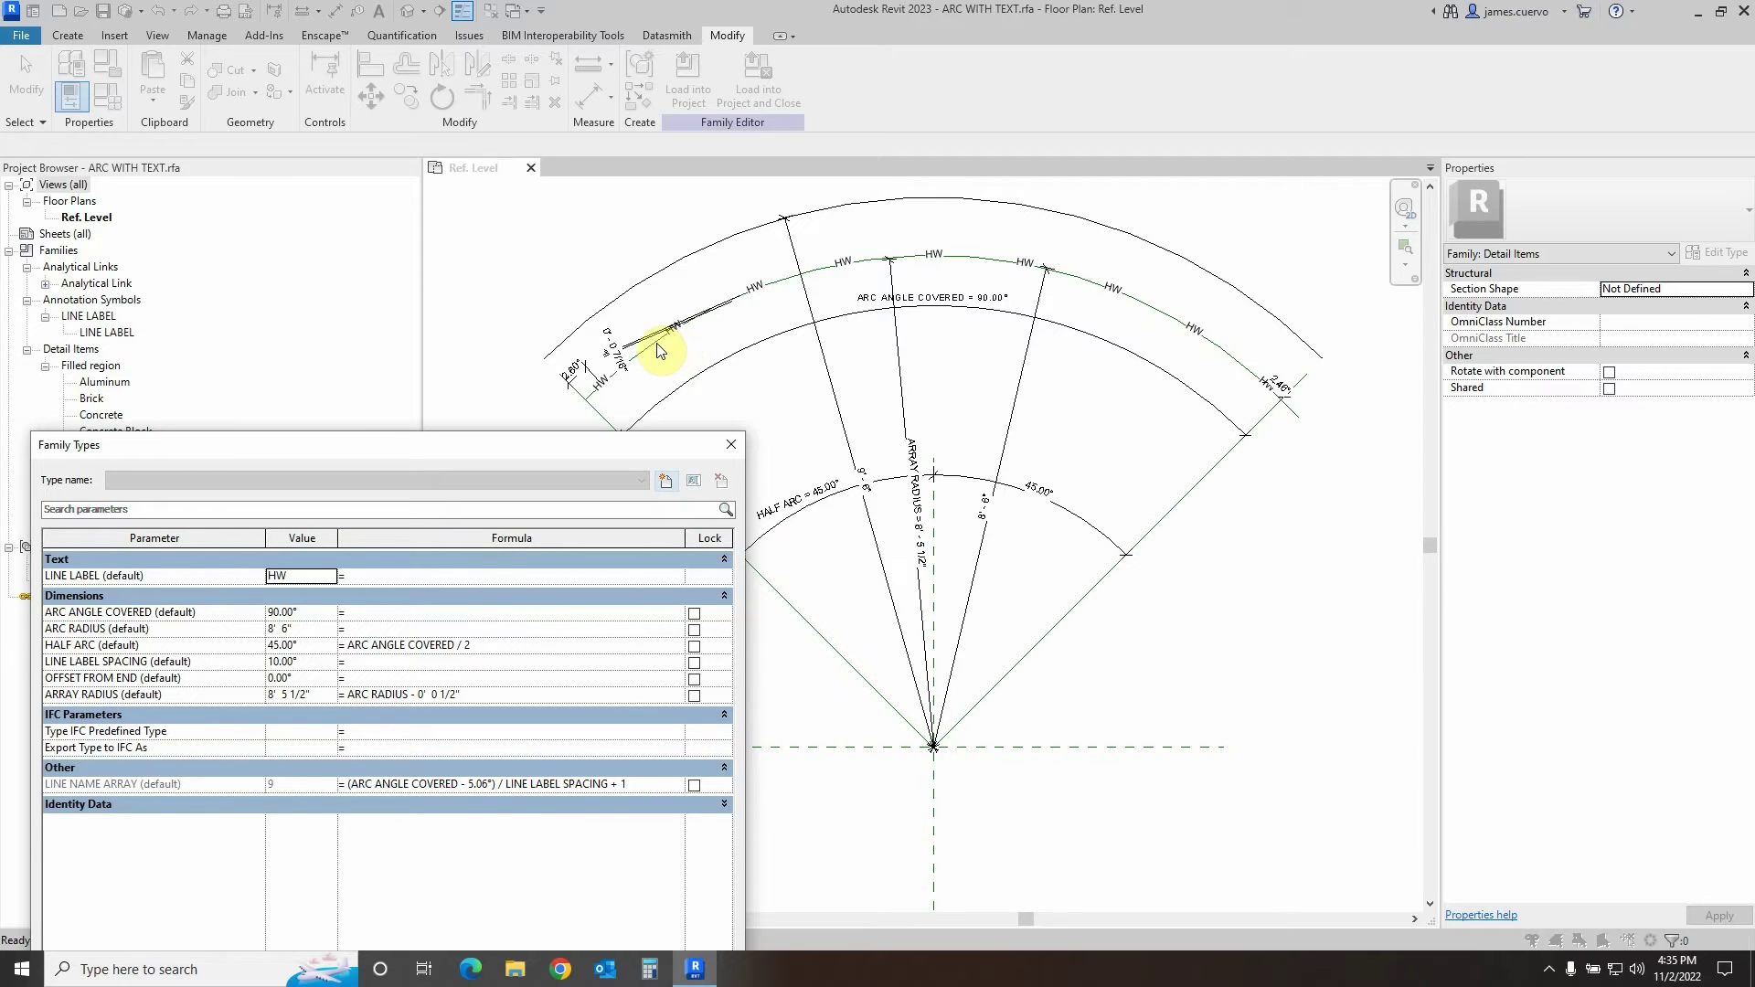
click(729, 448)
Step: Select the HW label array and examine how its labels and radius sit relative to the reference arc
scroll(687, 338, up, 5)
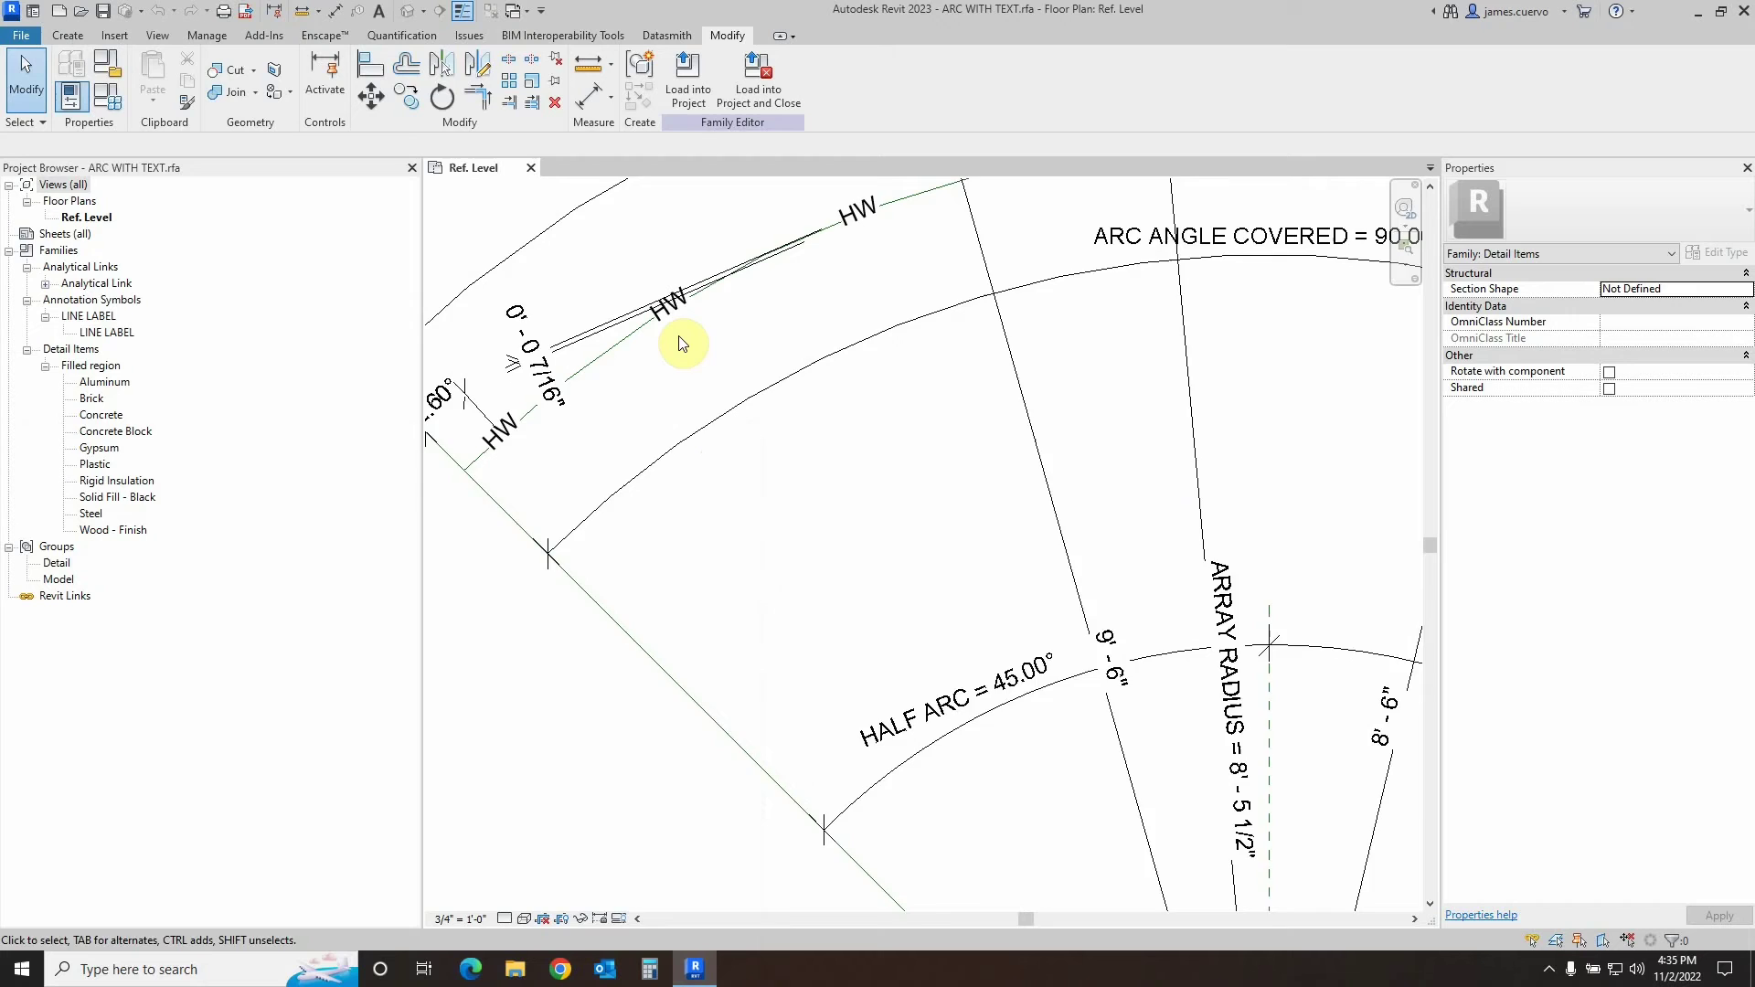
scroll(831, 283, down, 1)
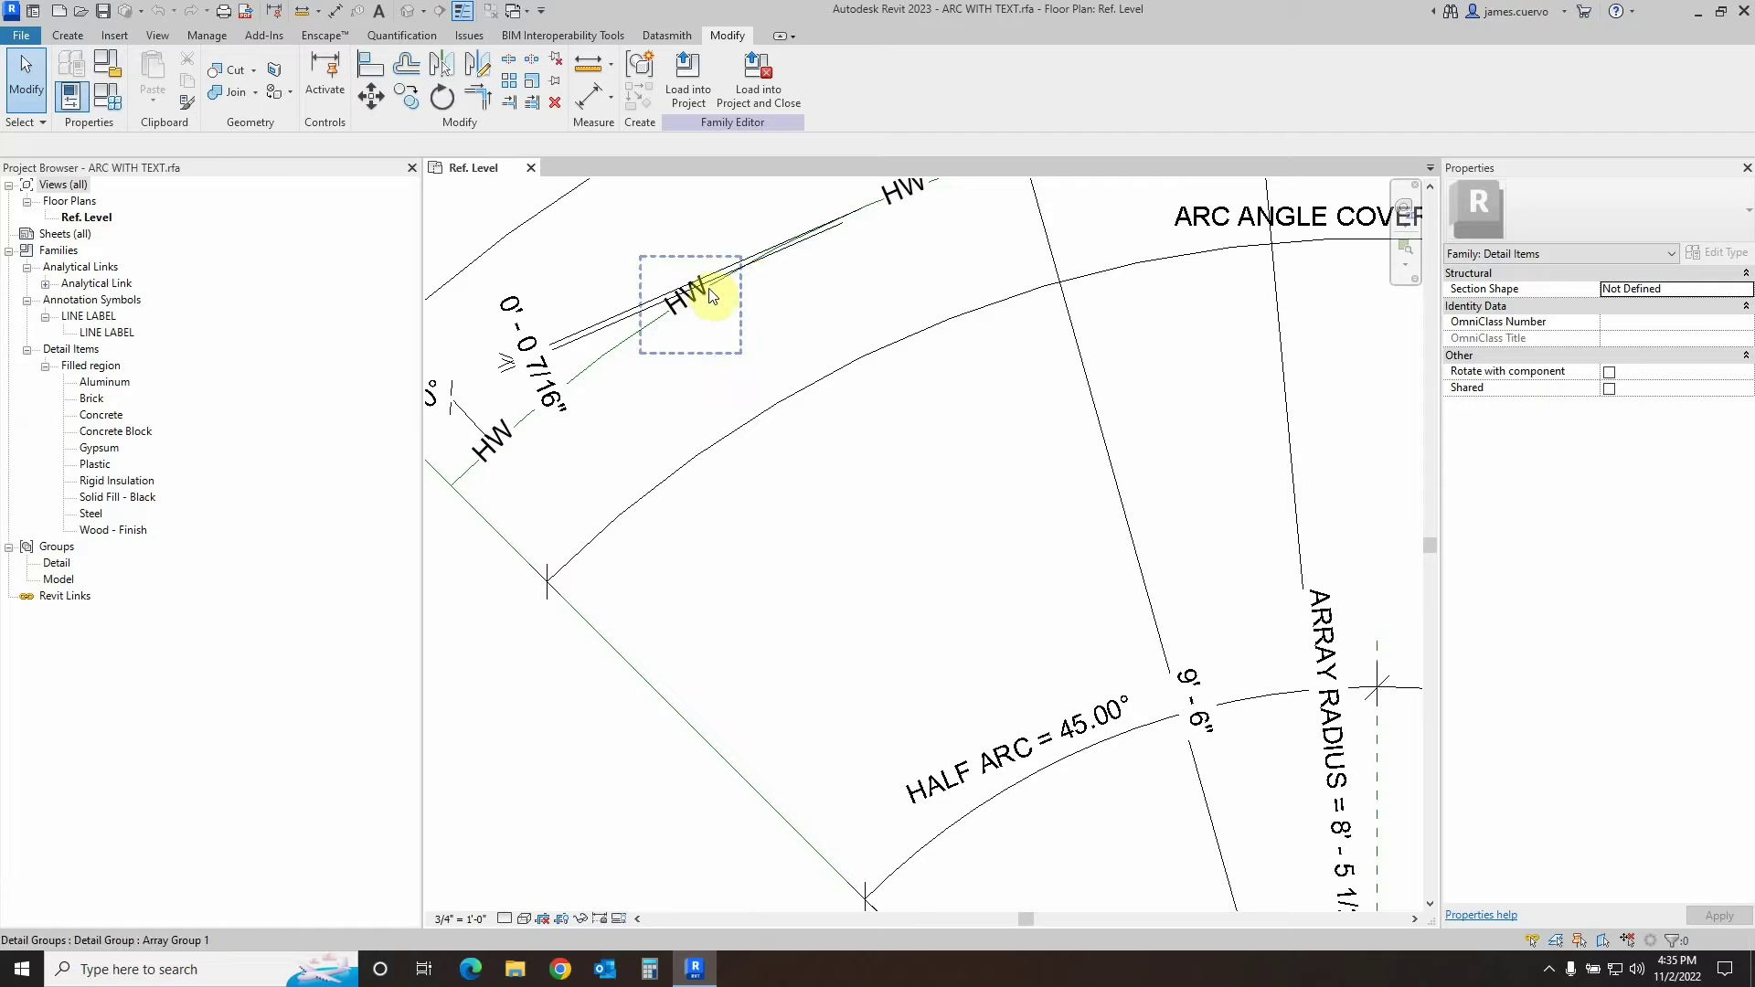
click(733, 284)
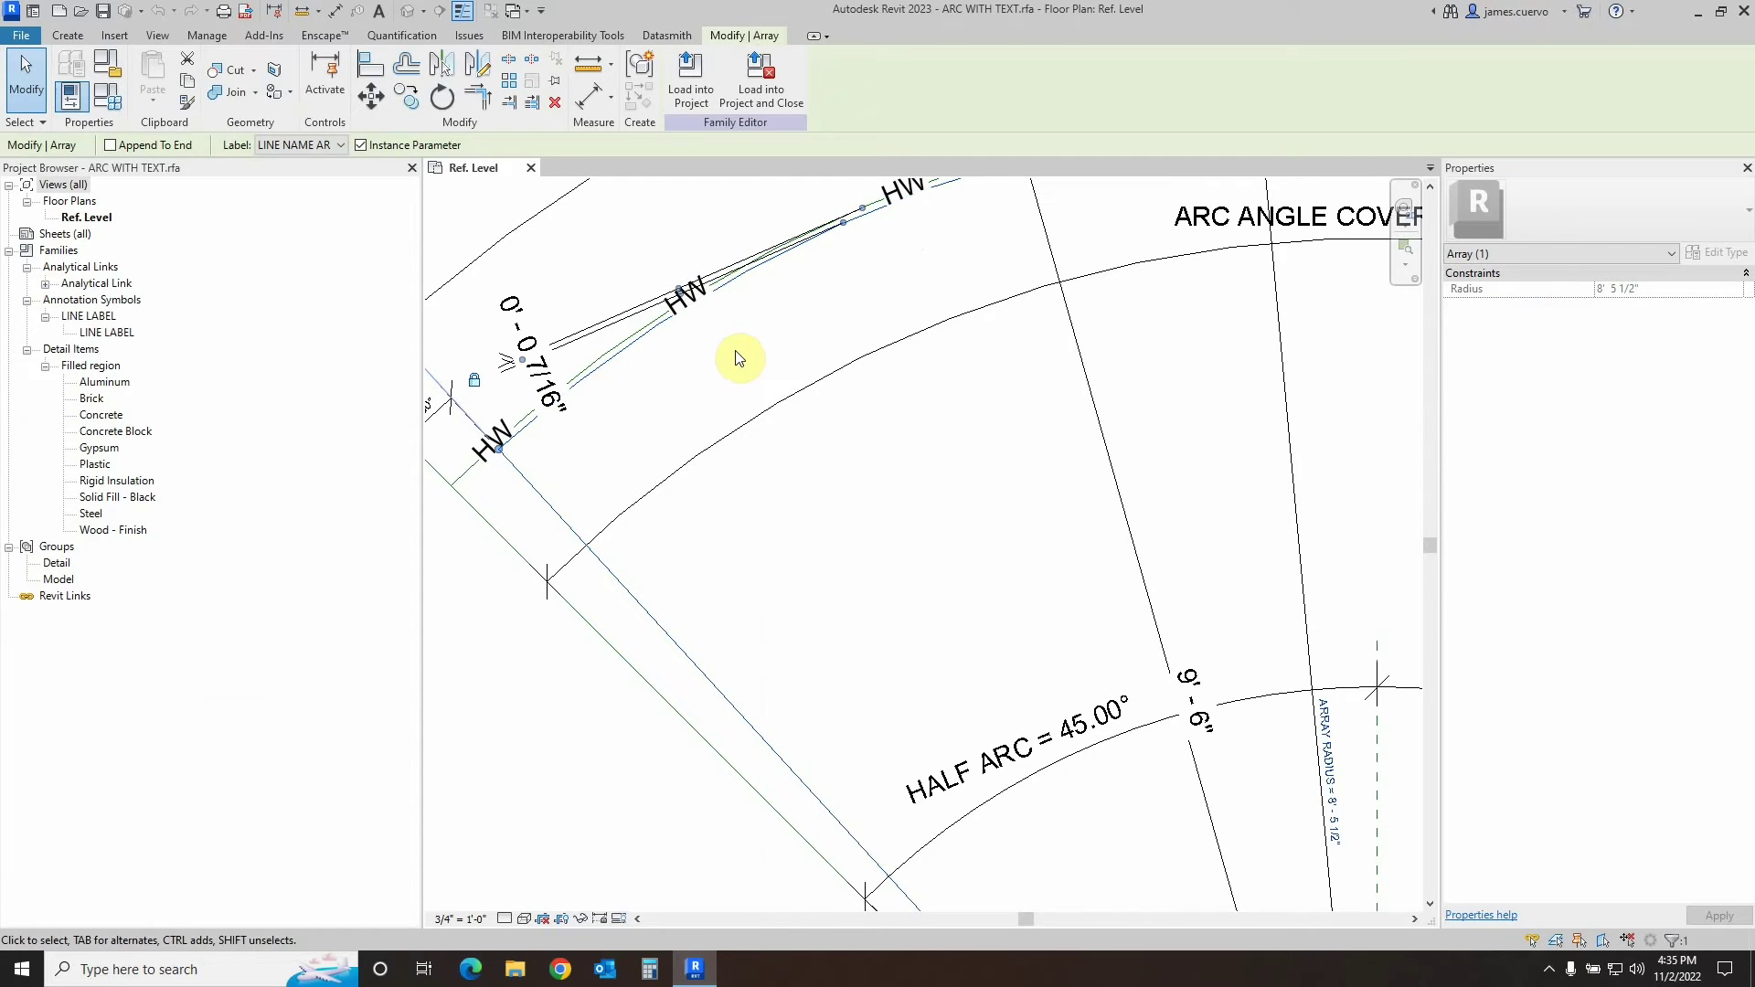
scroll(827, 301, down, 3)
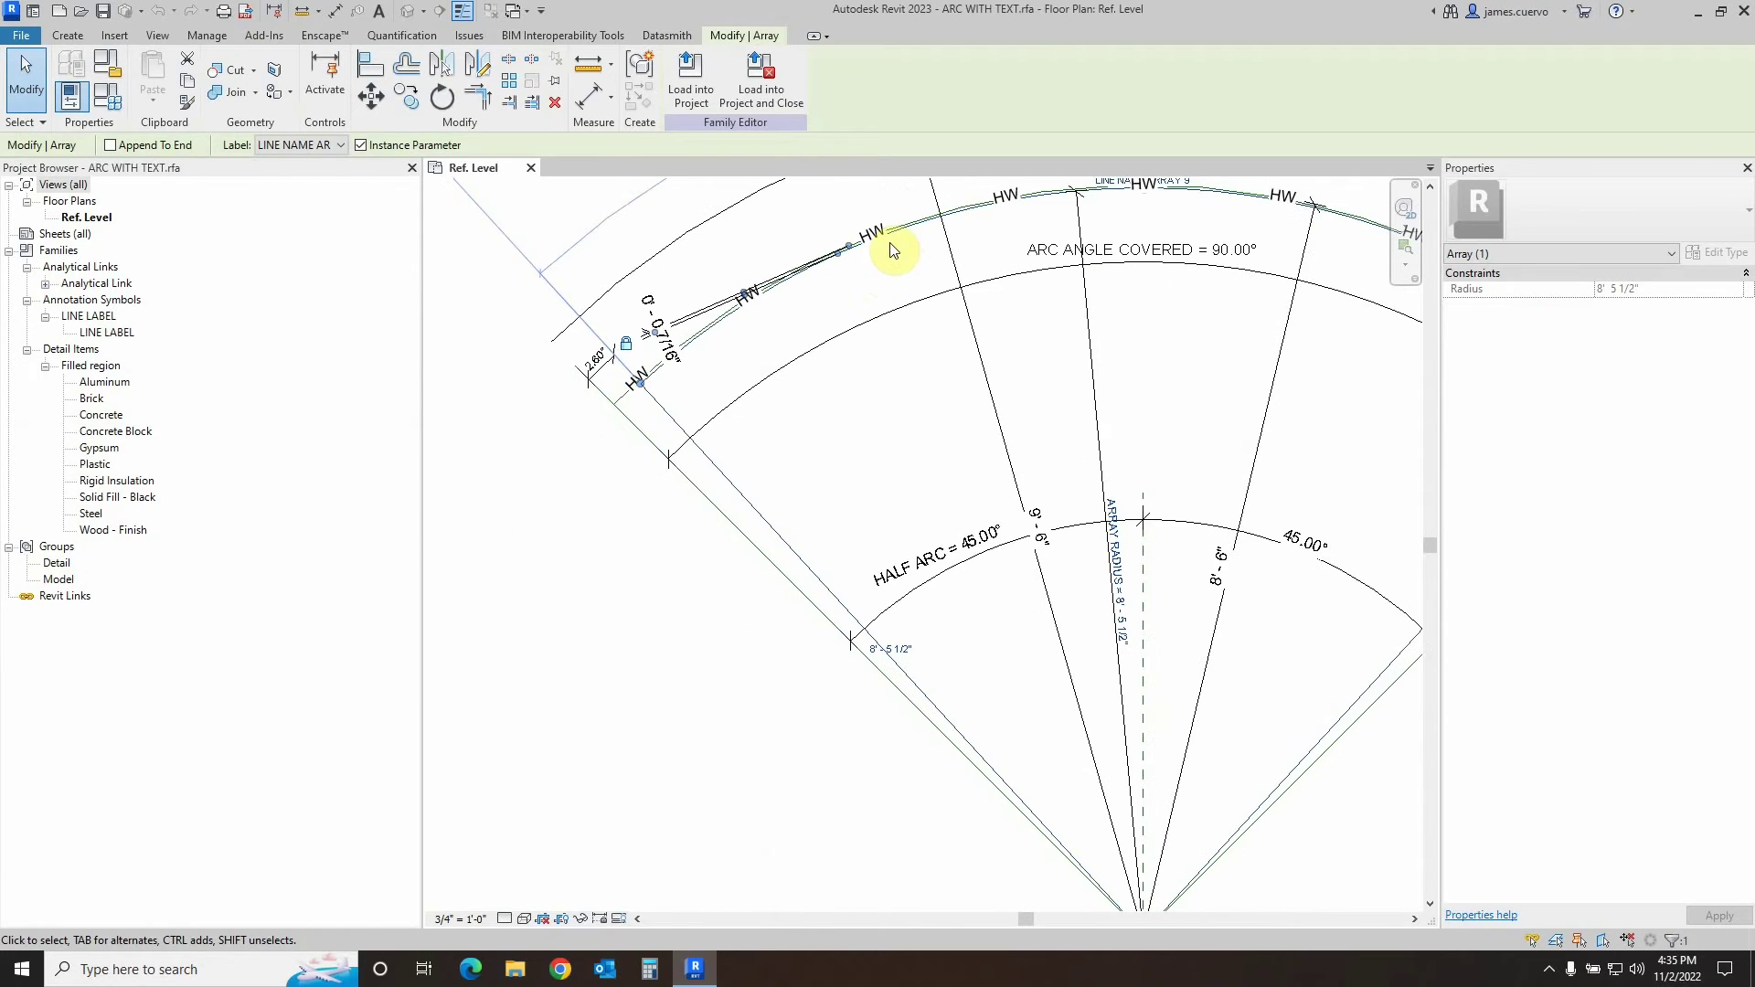
scroll(894, 251, up, 3)
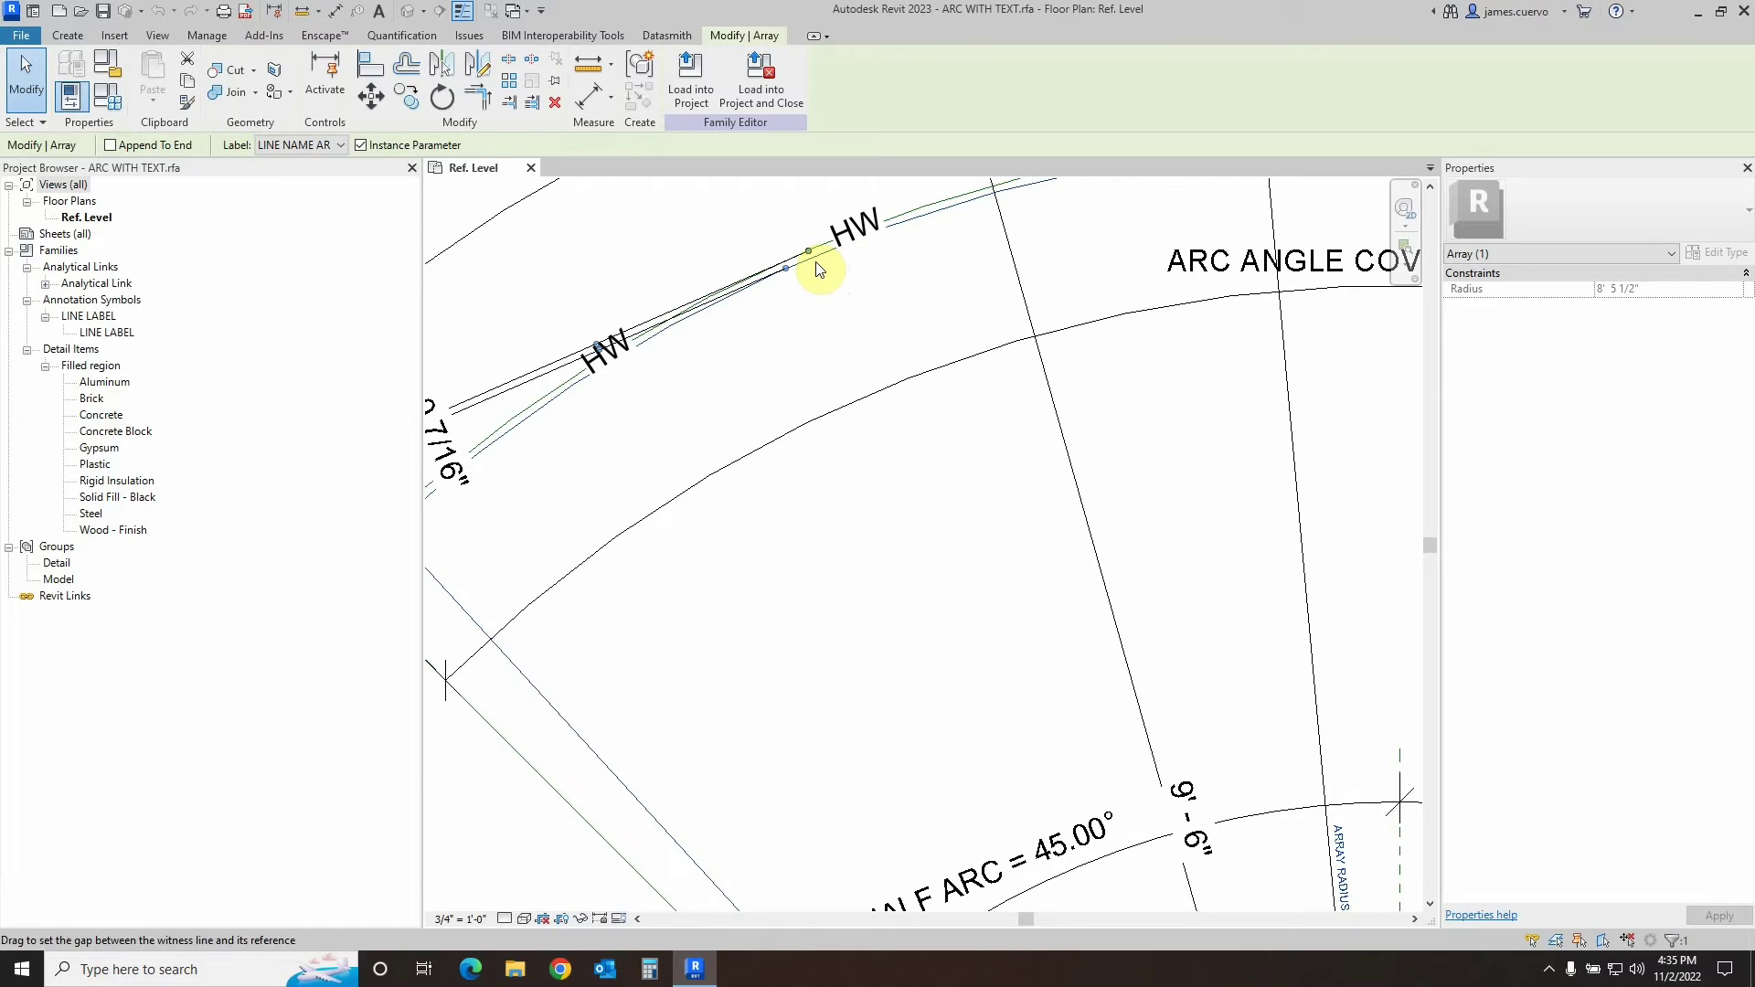
scroll(822, 256, up, 2)
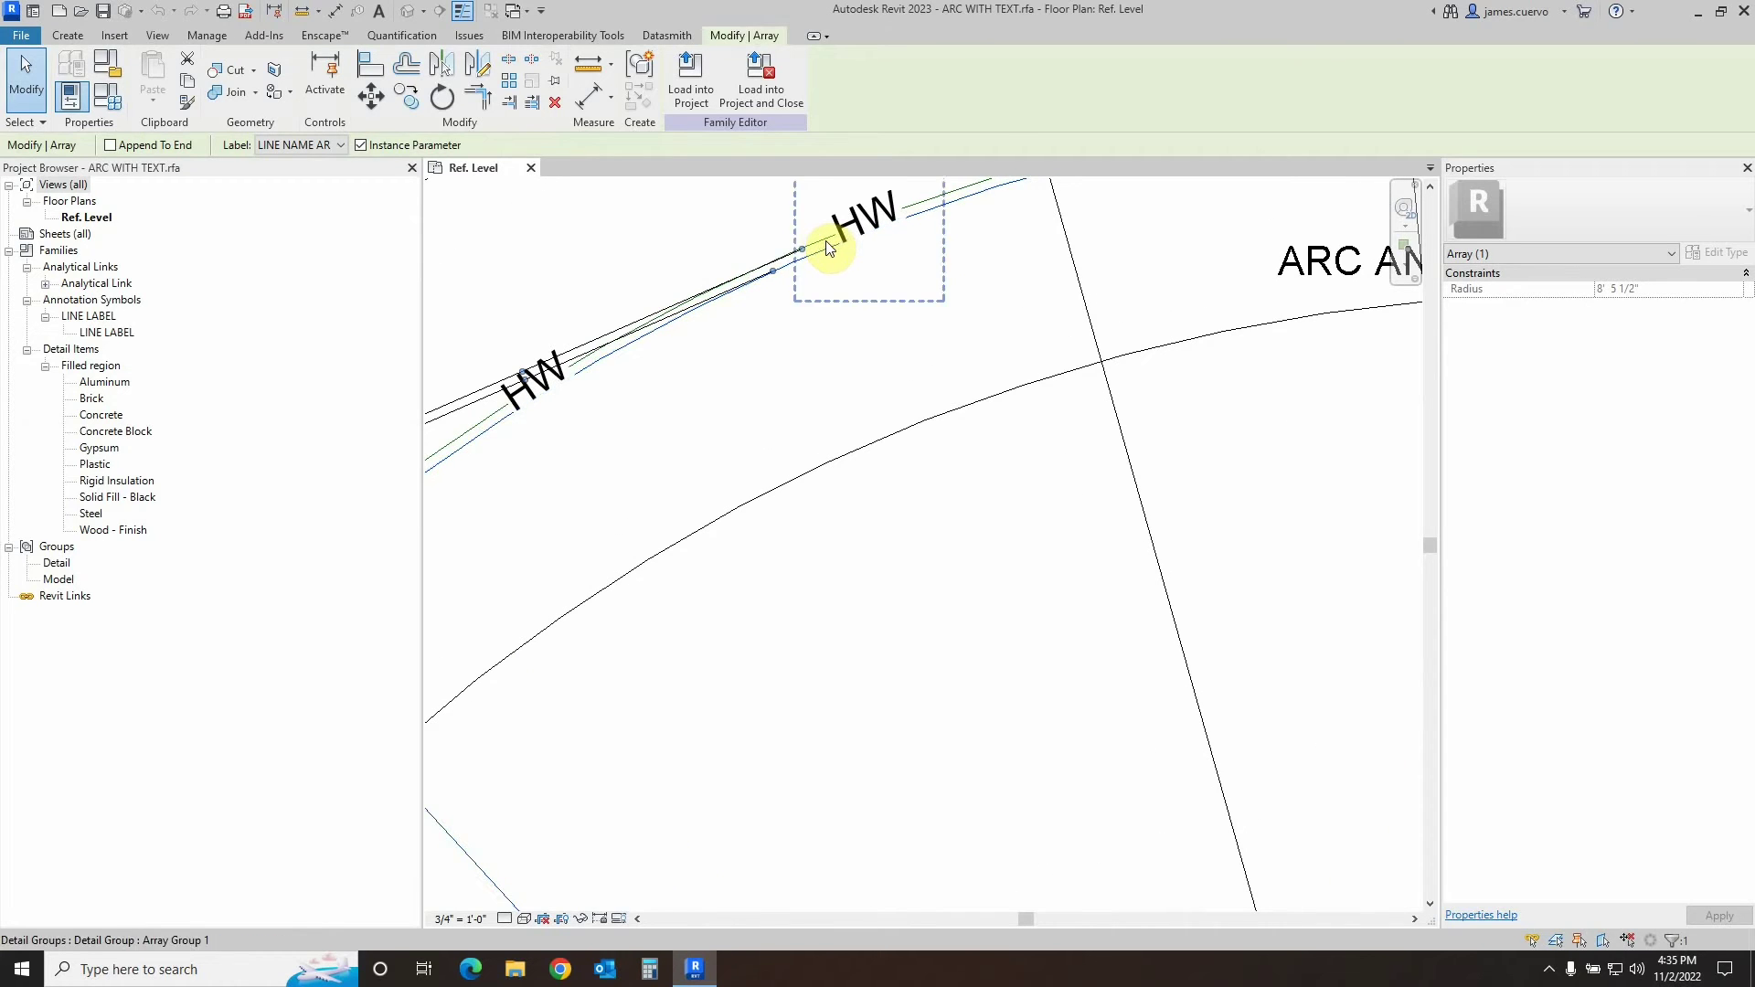
scroll(823, 252, down, 2)
scroll(821, 255, down, 1)
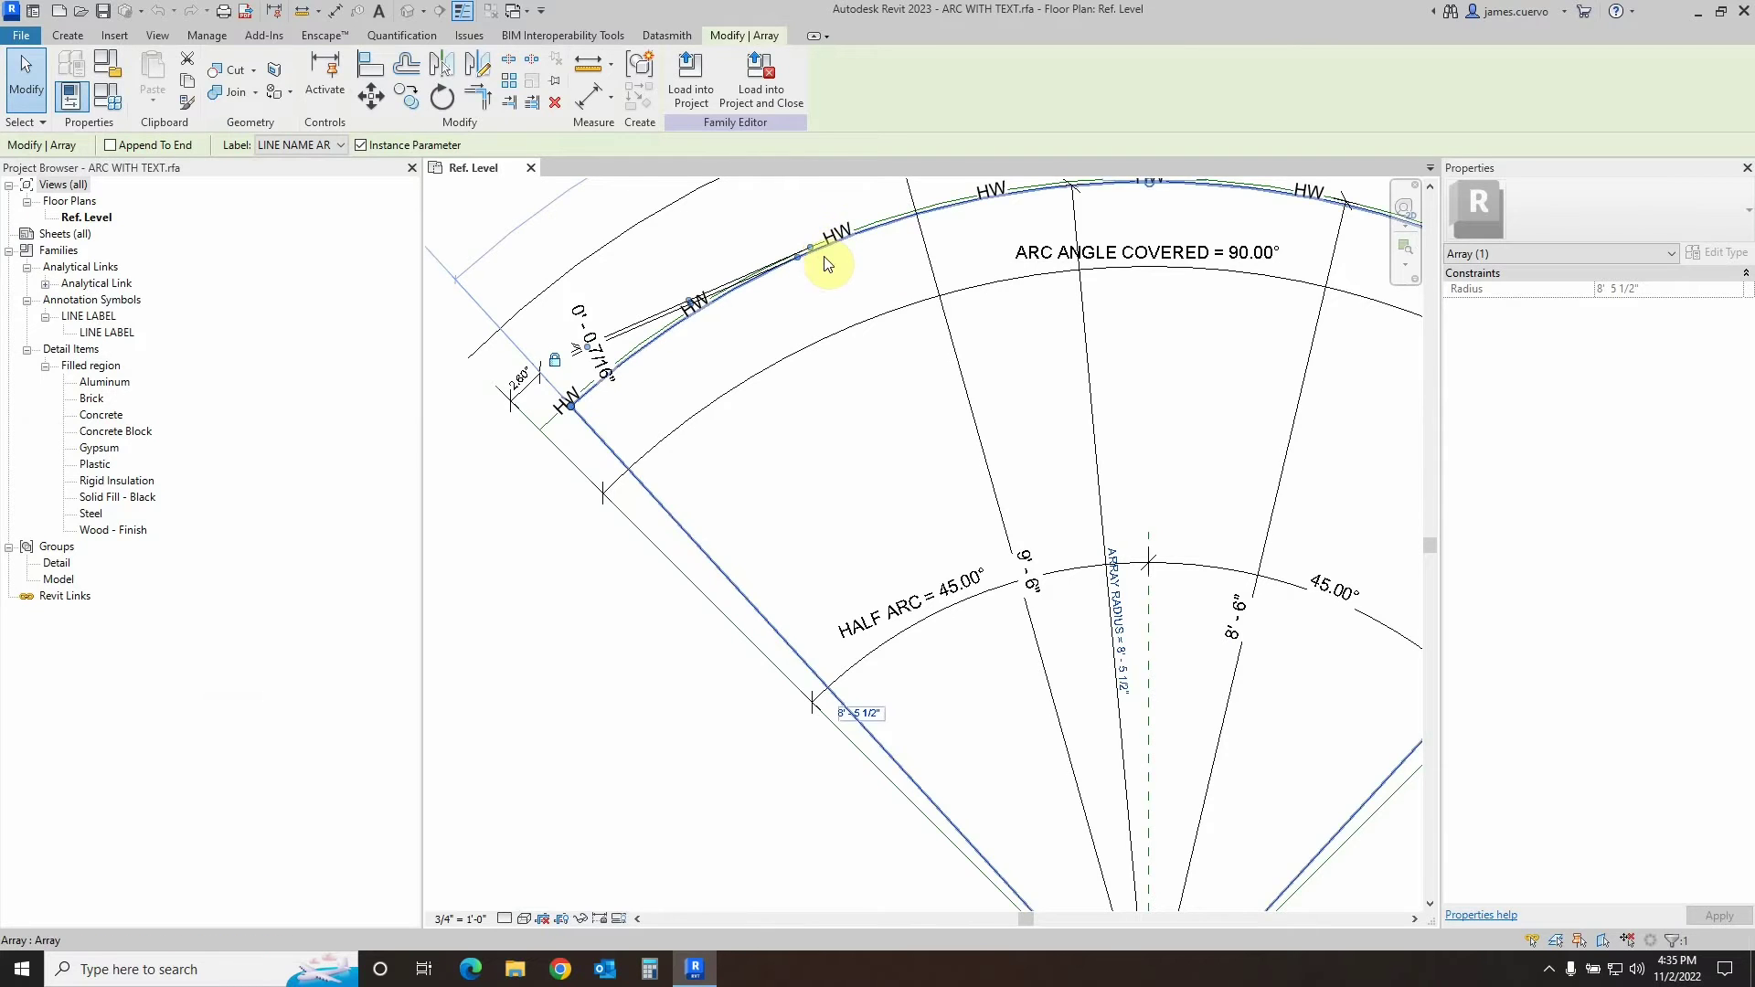
scroll(820, 250, up, 2)
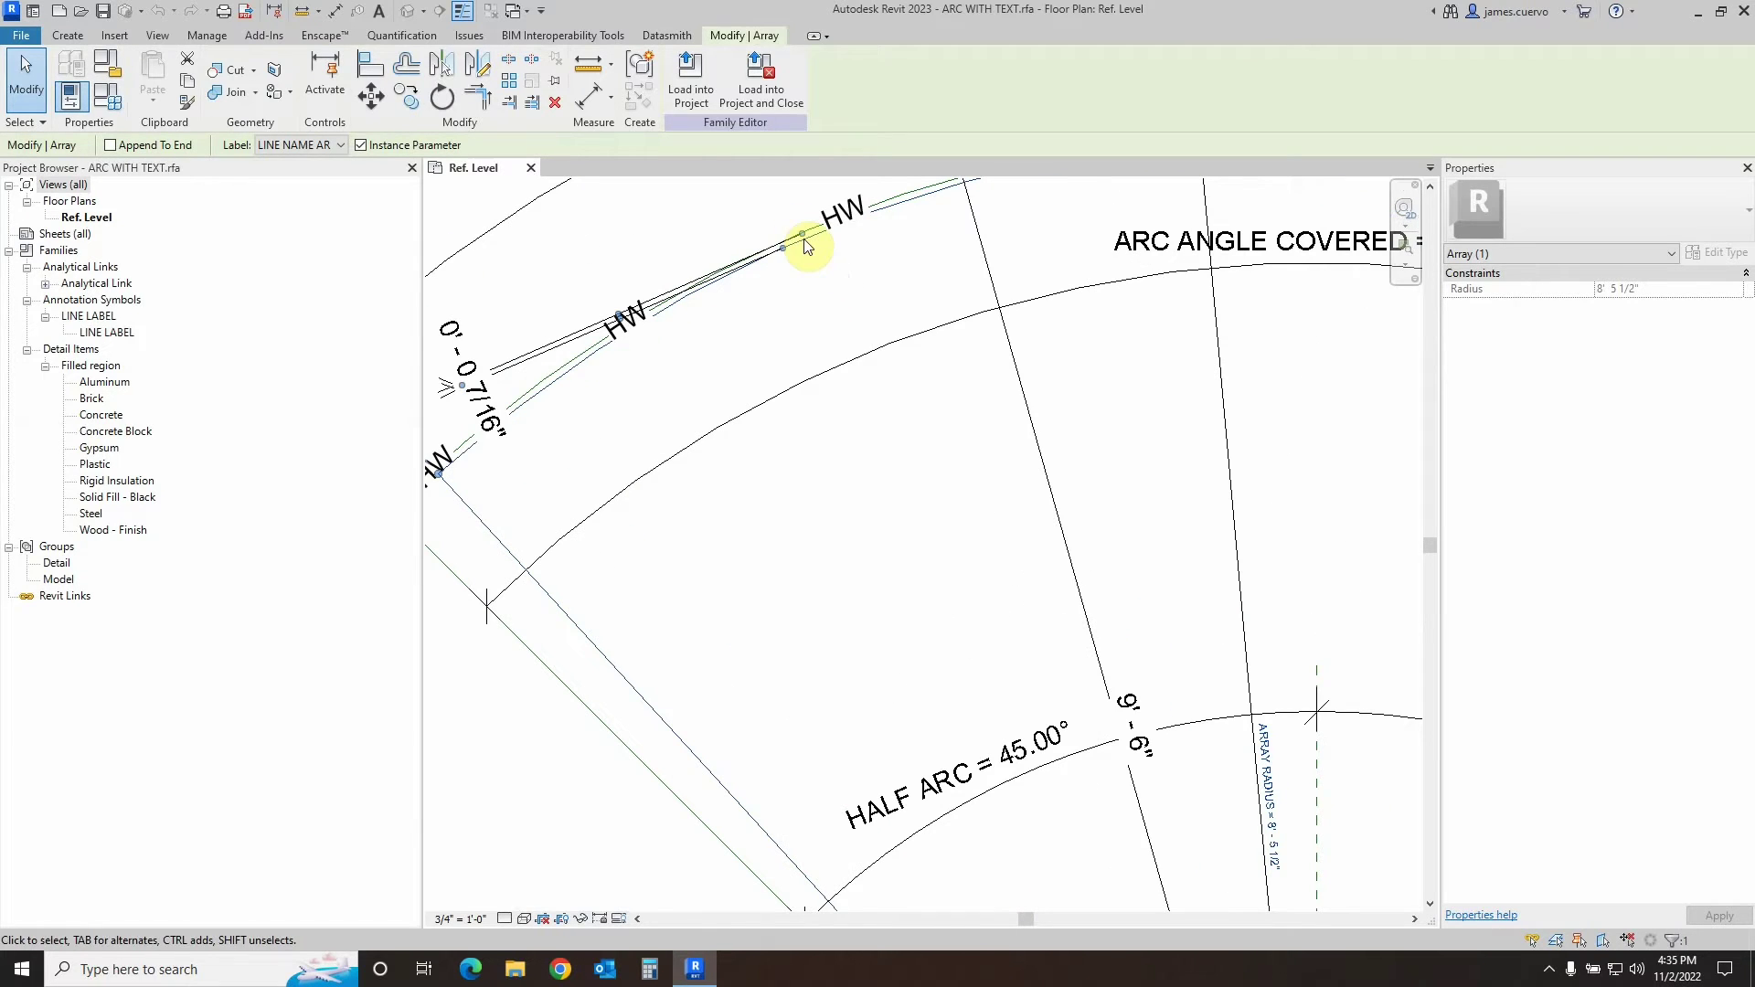
scroll(529, 332, down, 2)
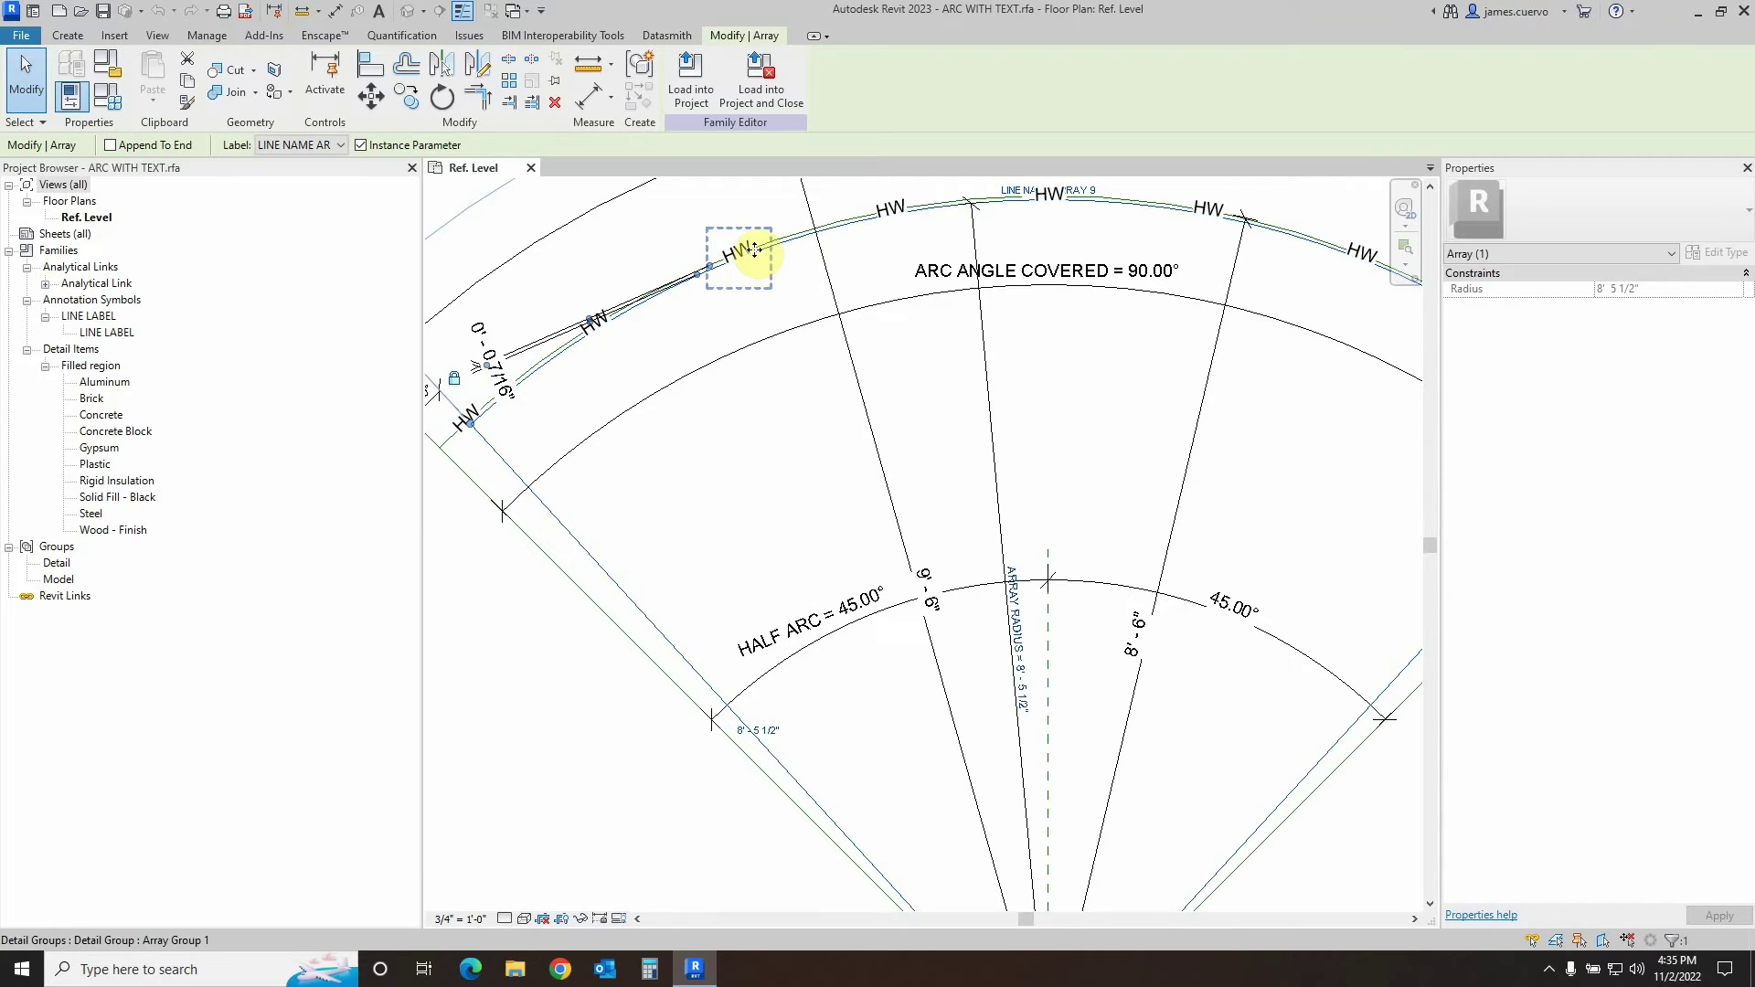
scroll(768, 256, down, 3)
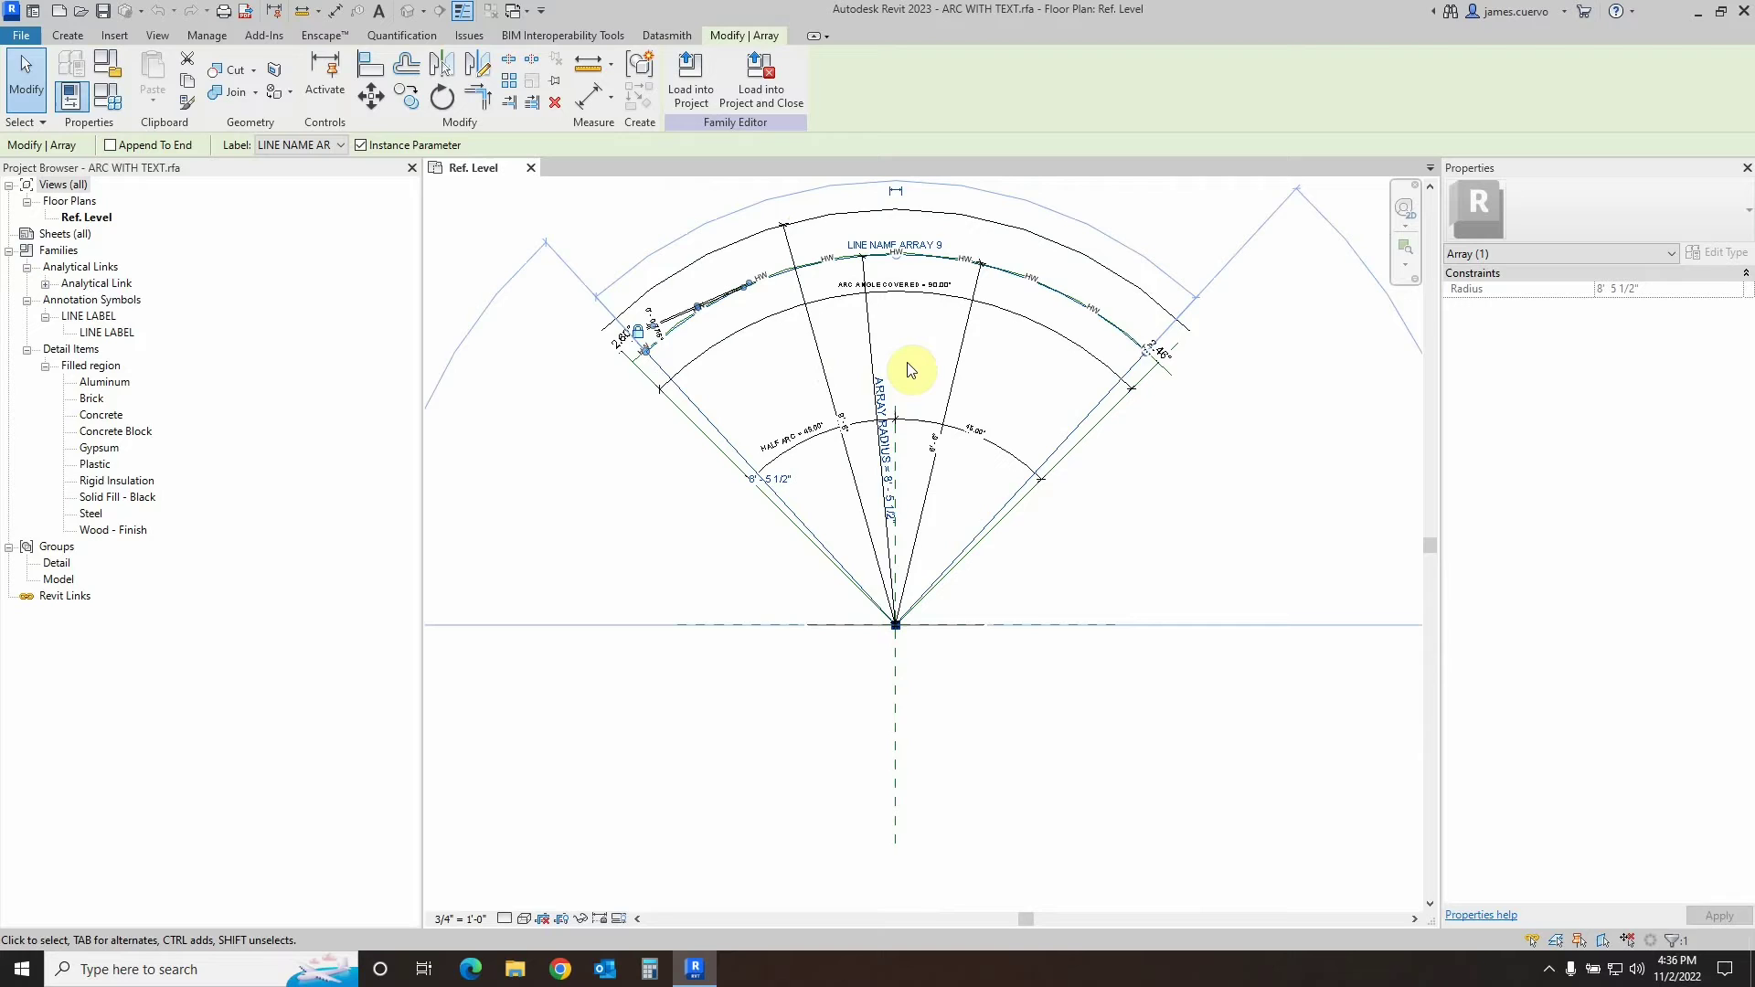
Step: Label the unlabelled 8' - 6" radial dimension on the reference arc with the ARC RADIUS parameter
scroll(911, 356, up, 1)
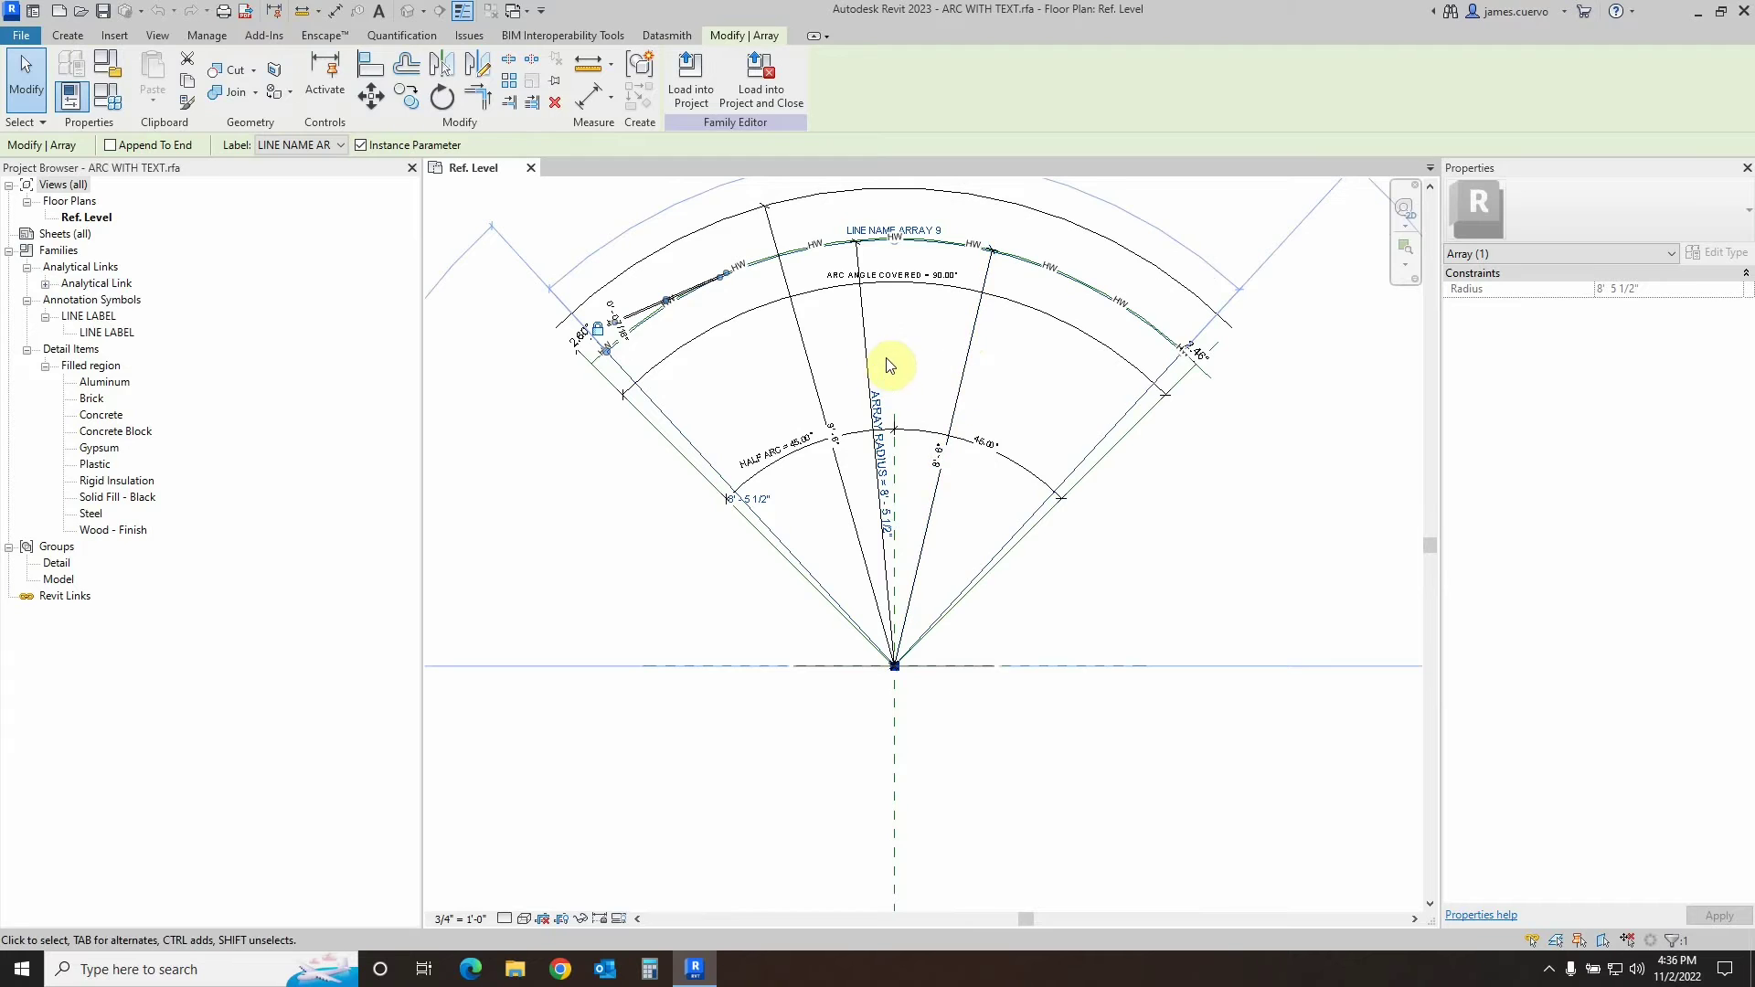
scroll(974, 330, up, 1)
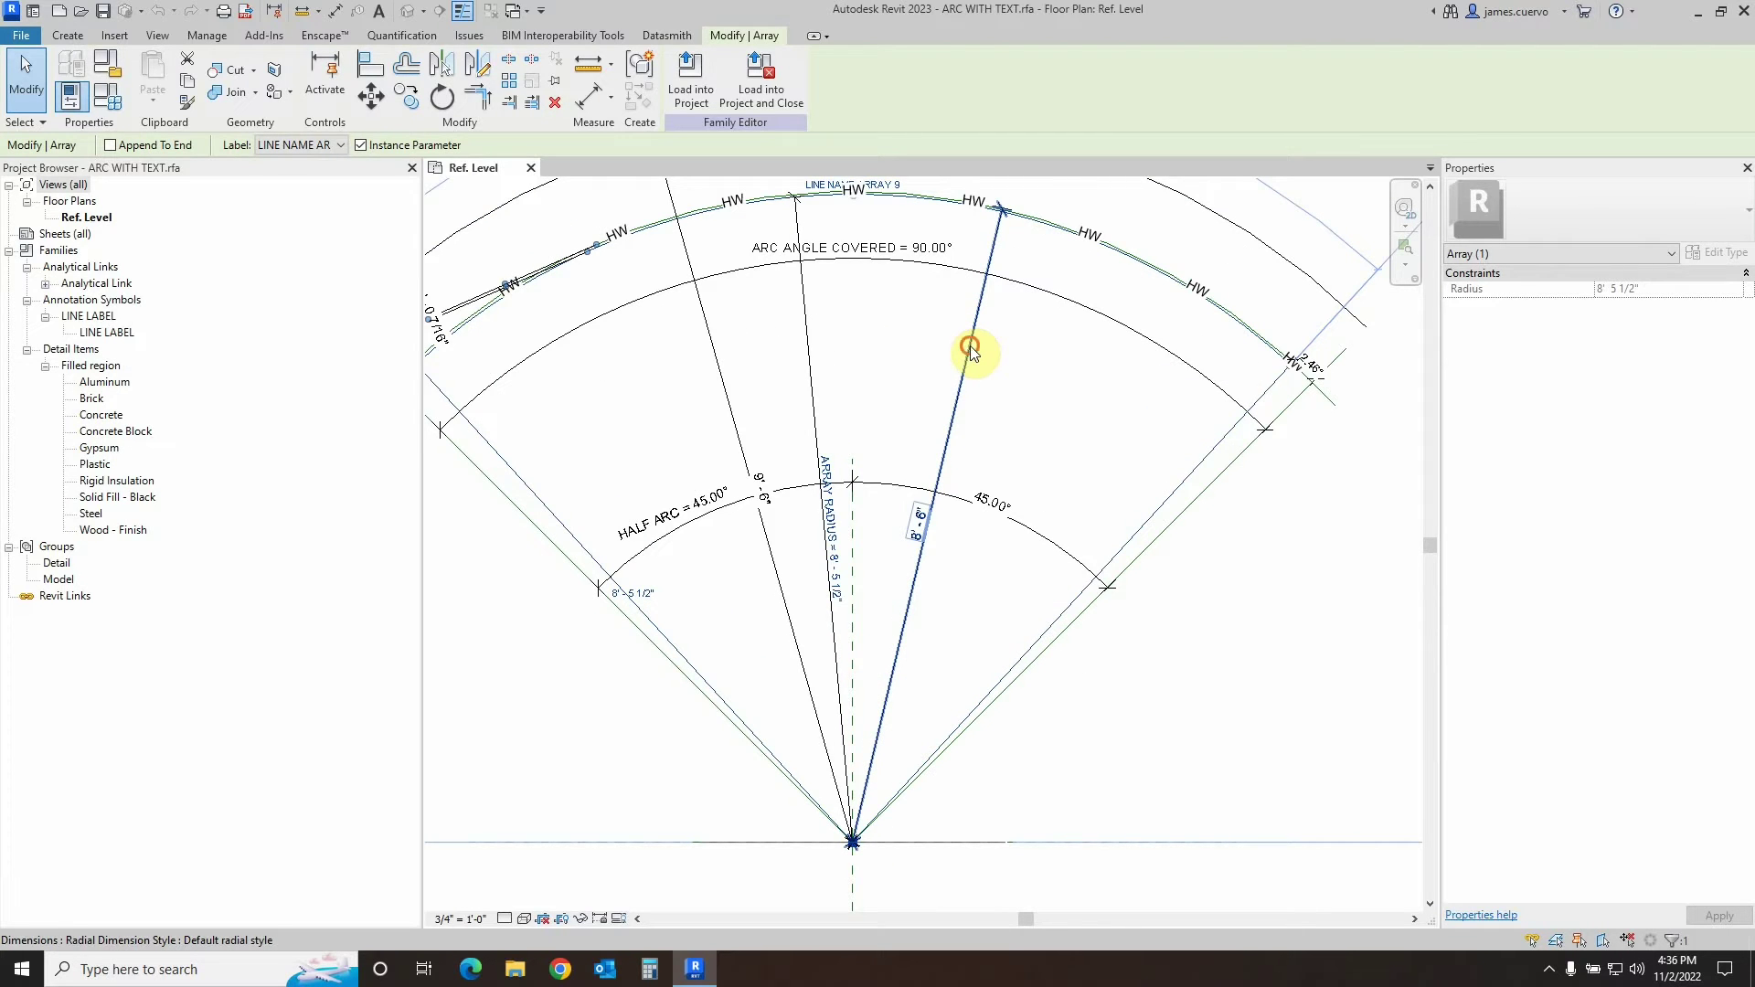
click(971, 348)
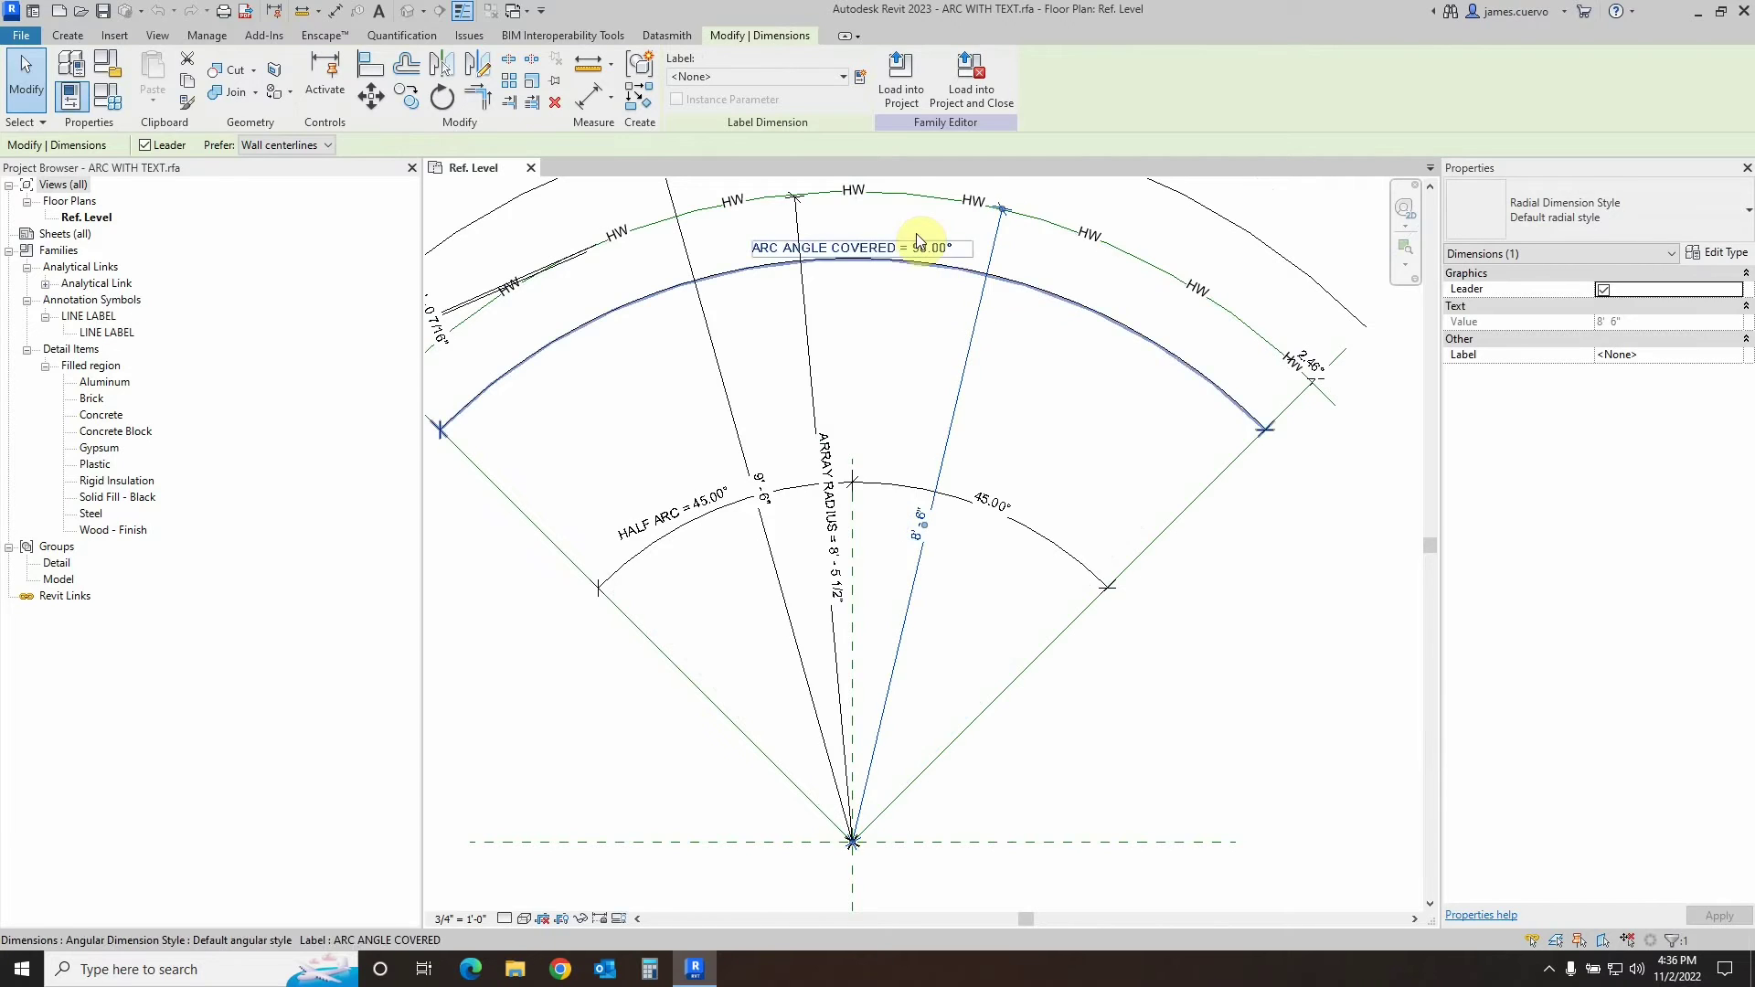
click(836, 77)
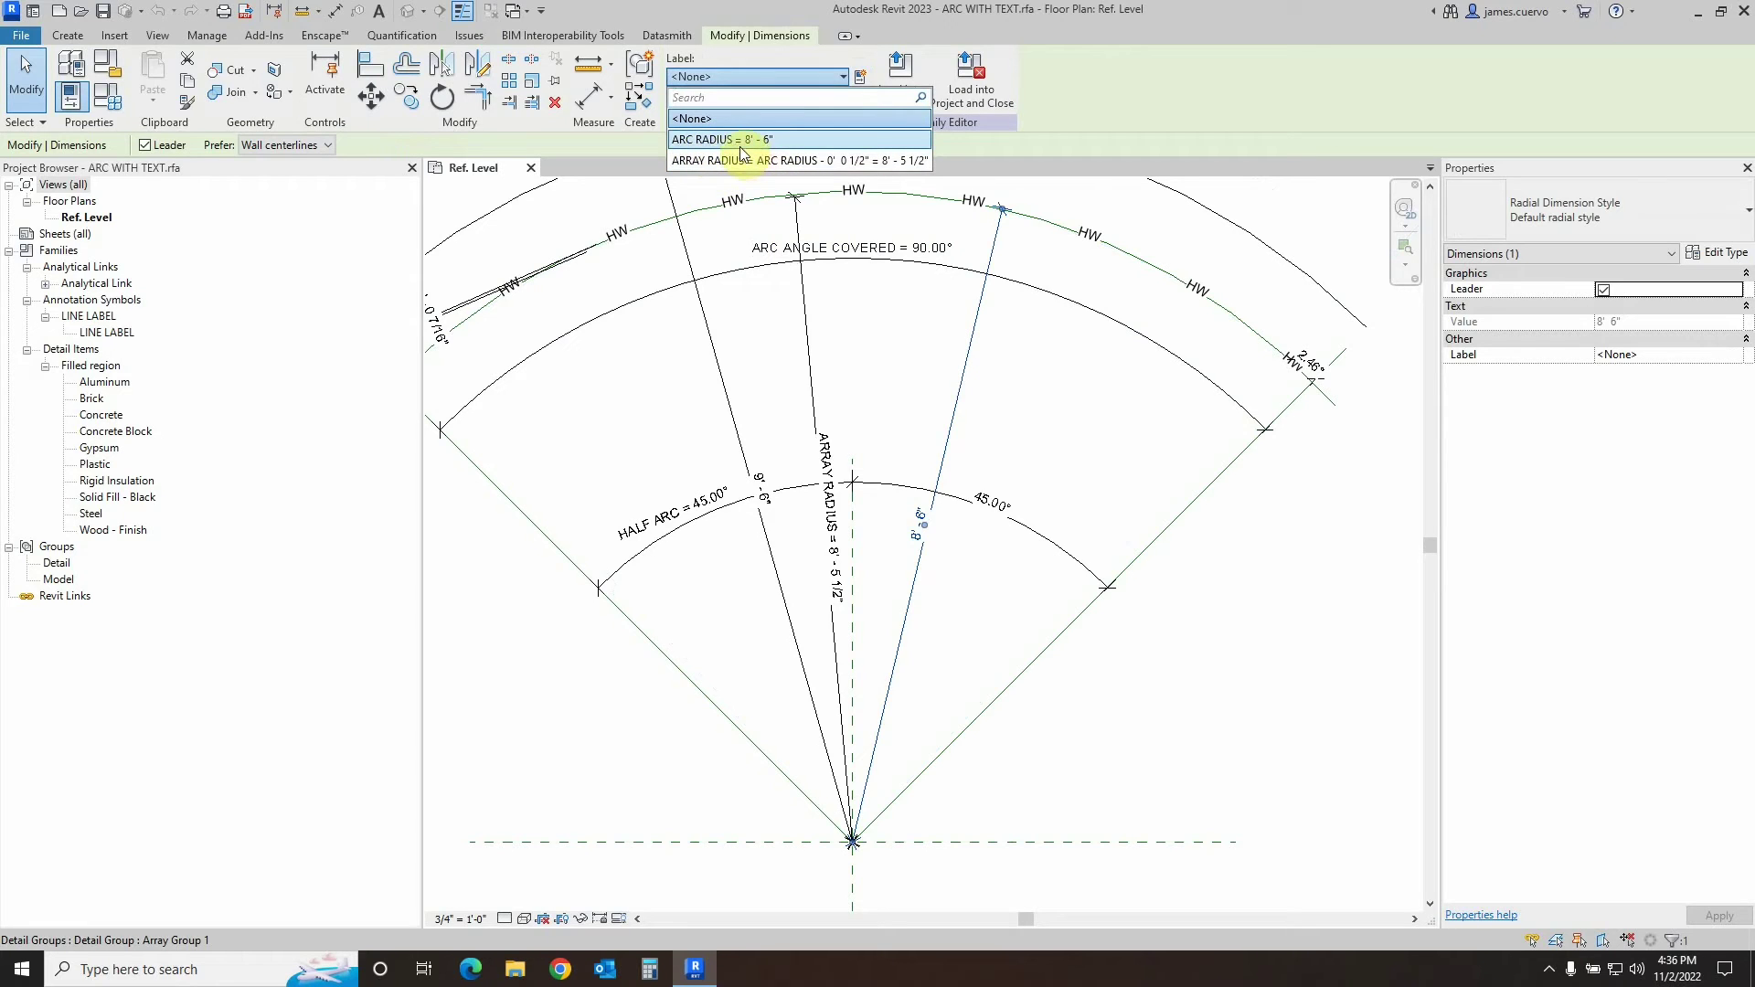
click(742, 140)
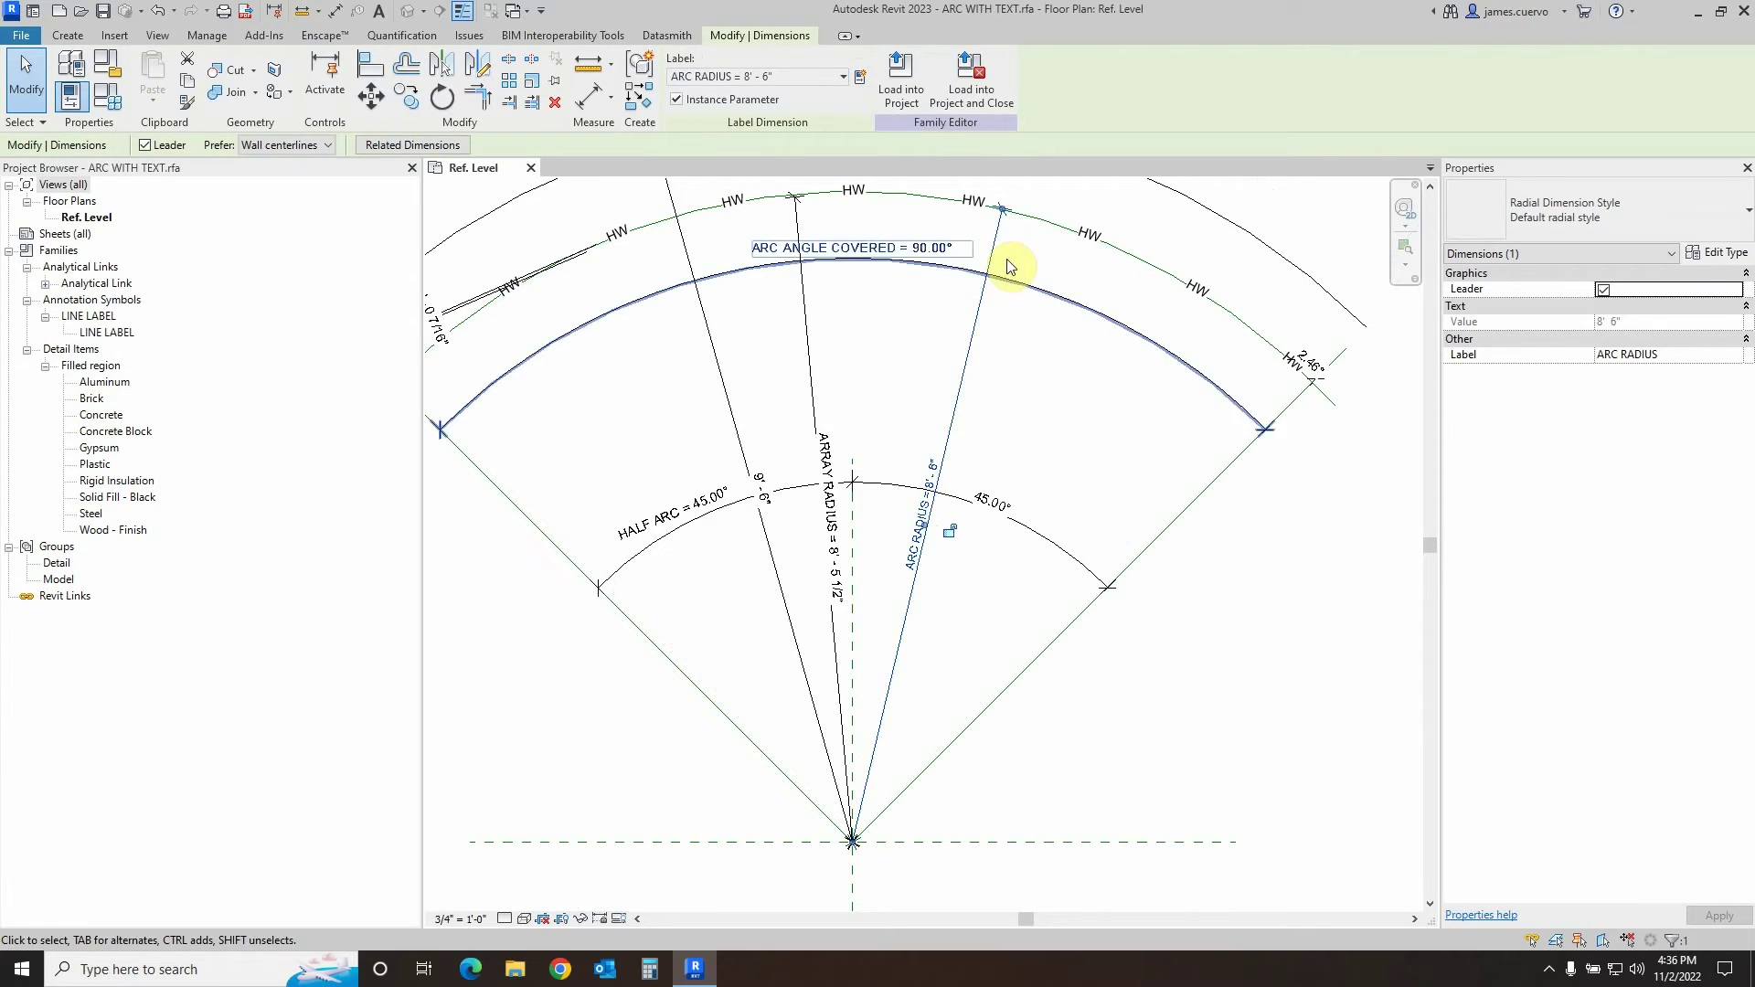
Step: Examine where the ARC RADIUS dimension meets the reference arc, and the small offset between that arc and the label array
scroll(1009, 214, up, 5)
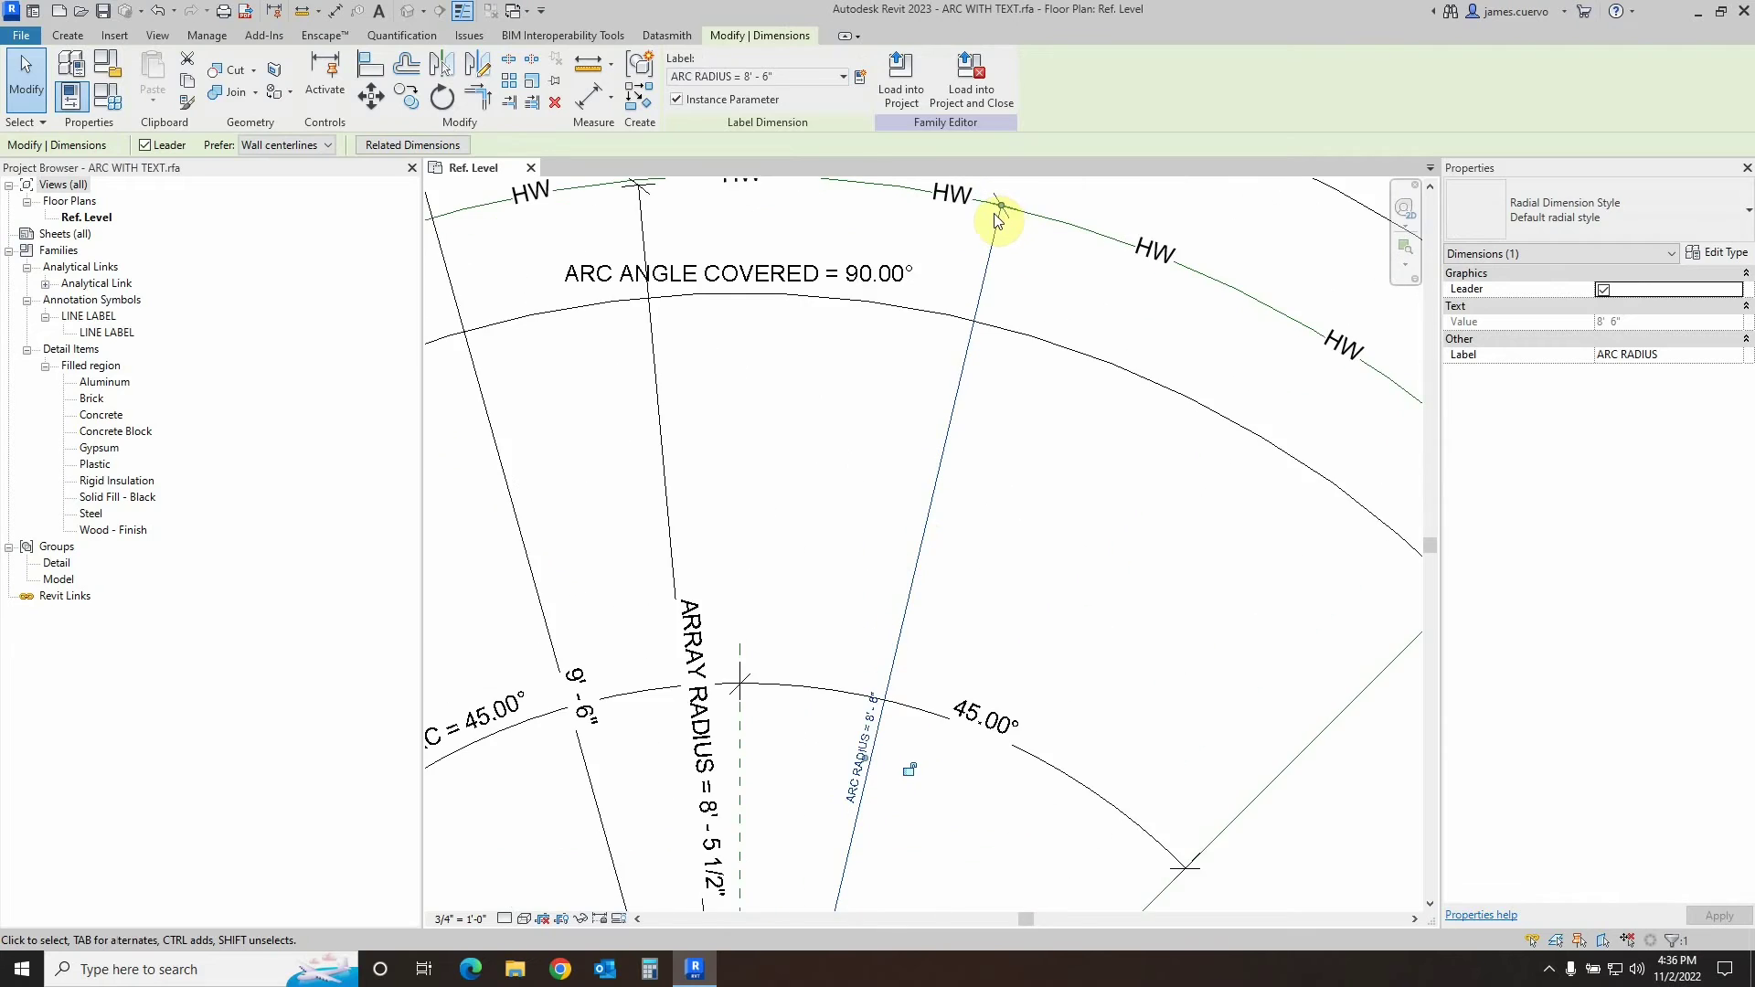
scroll(1009, 214, up, 3)
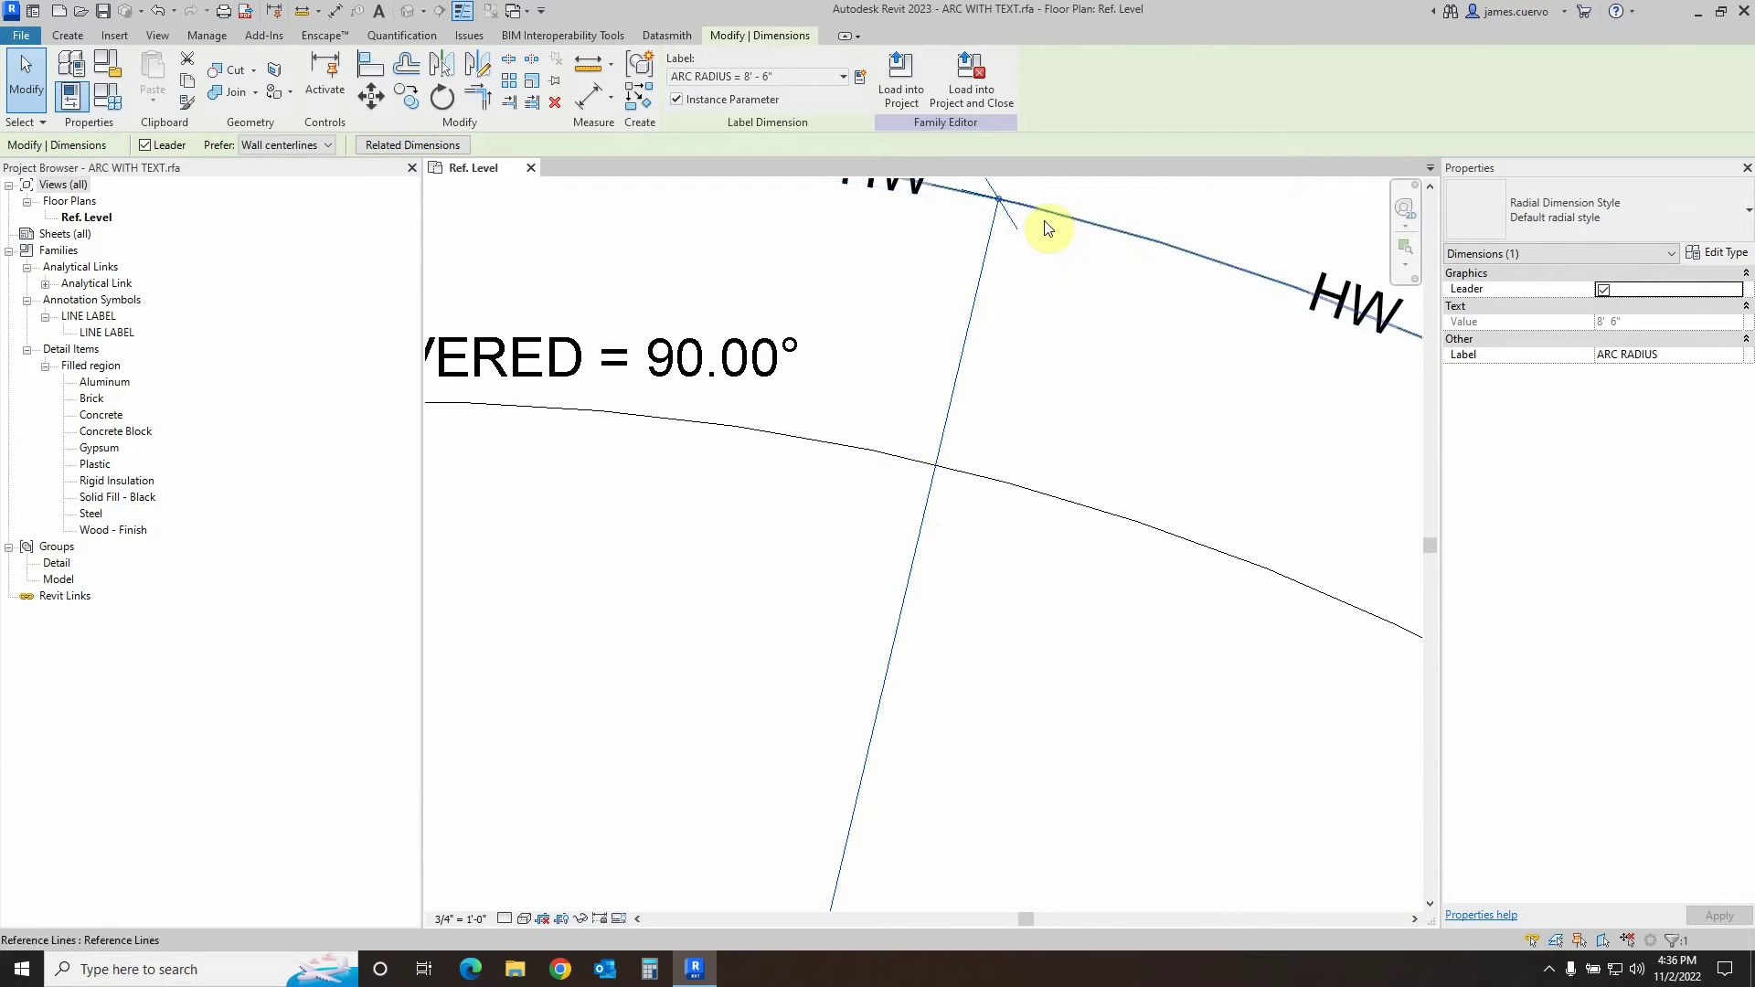
scroll(1066, 274, down, 3)
scroll(1056, 289, down, 3)
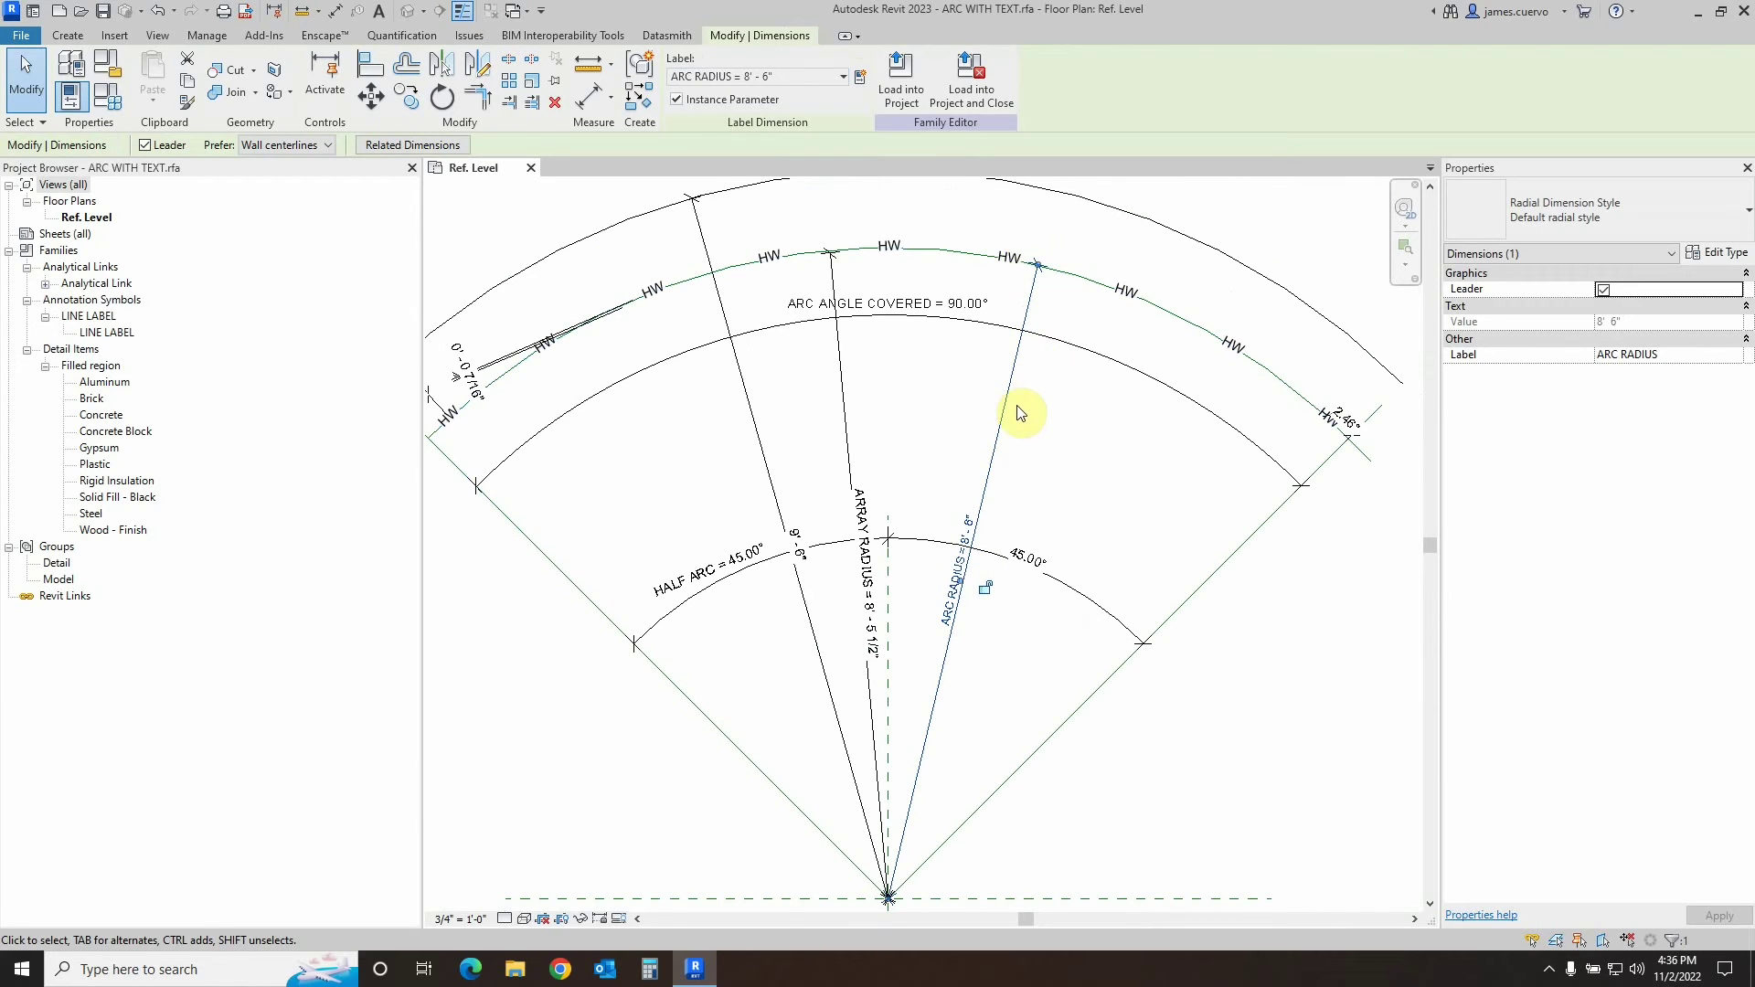
scroll(930, 470, down, 2)
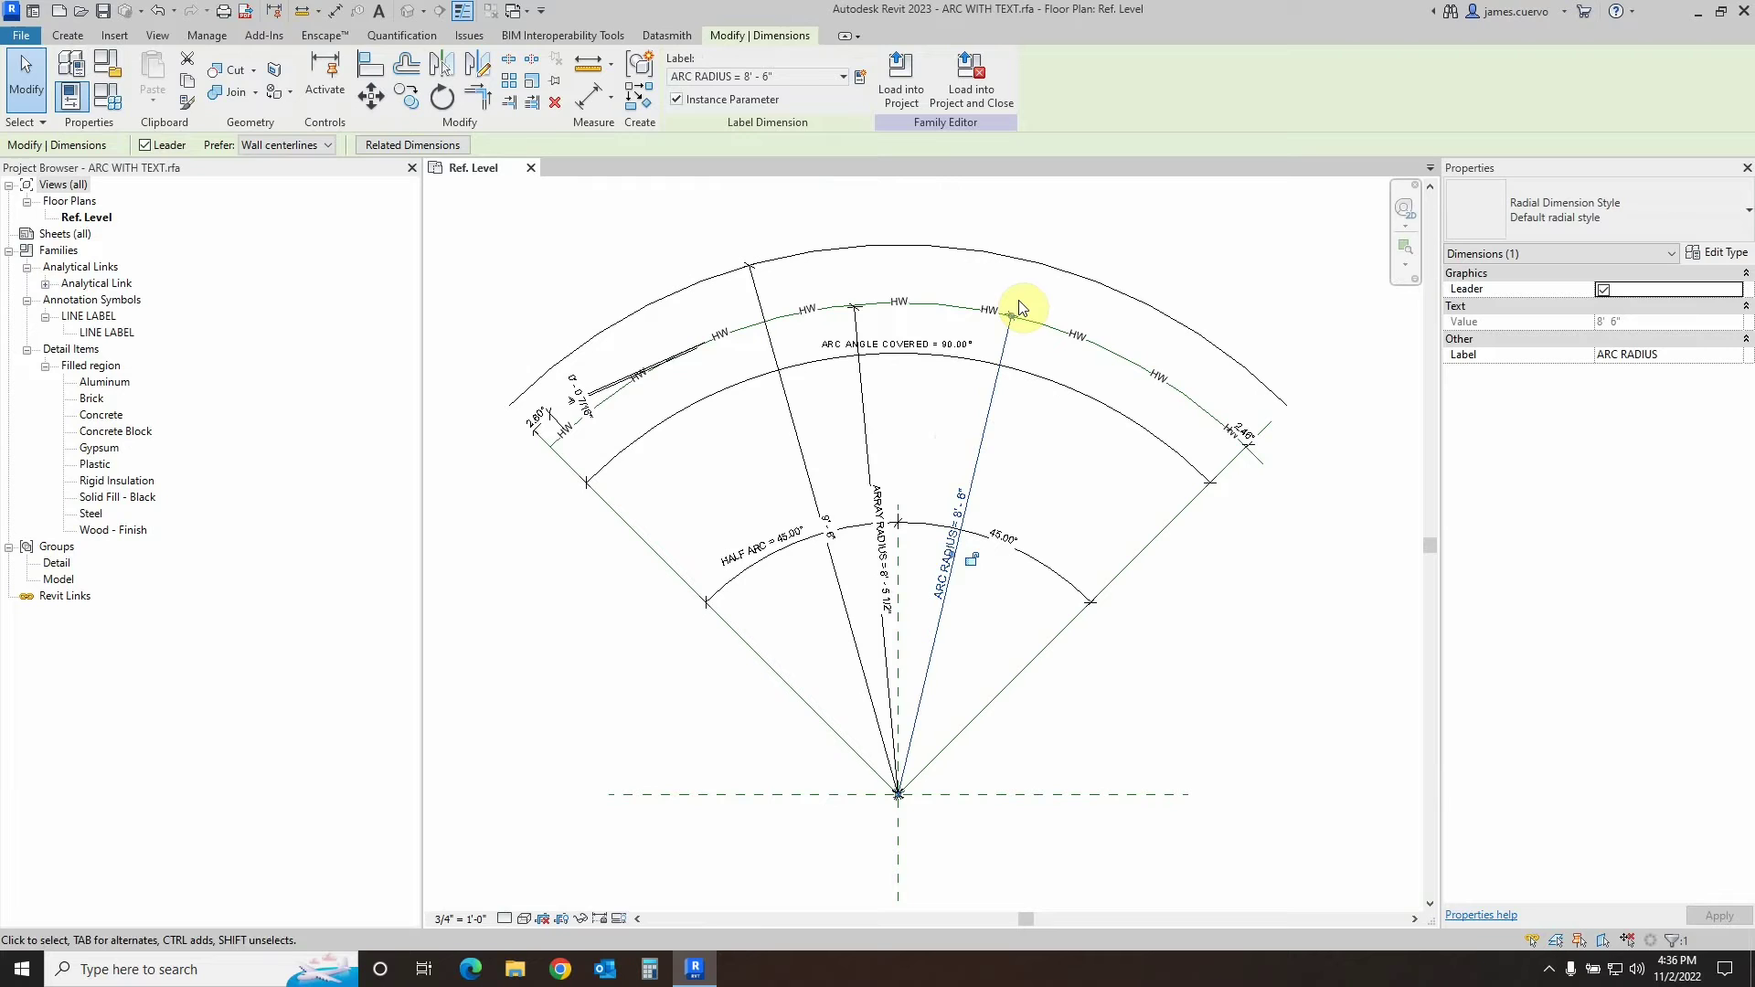
scroll(883, 402, up, 3)
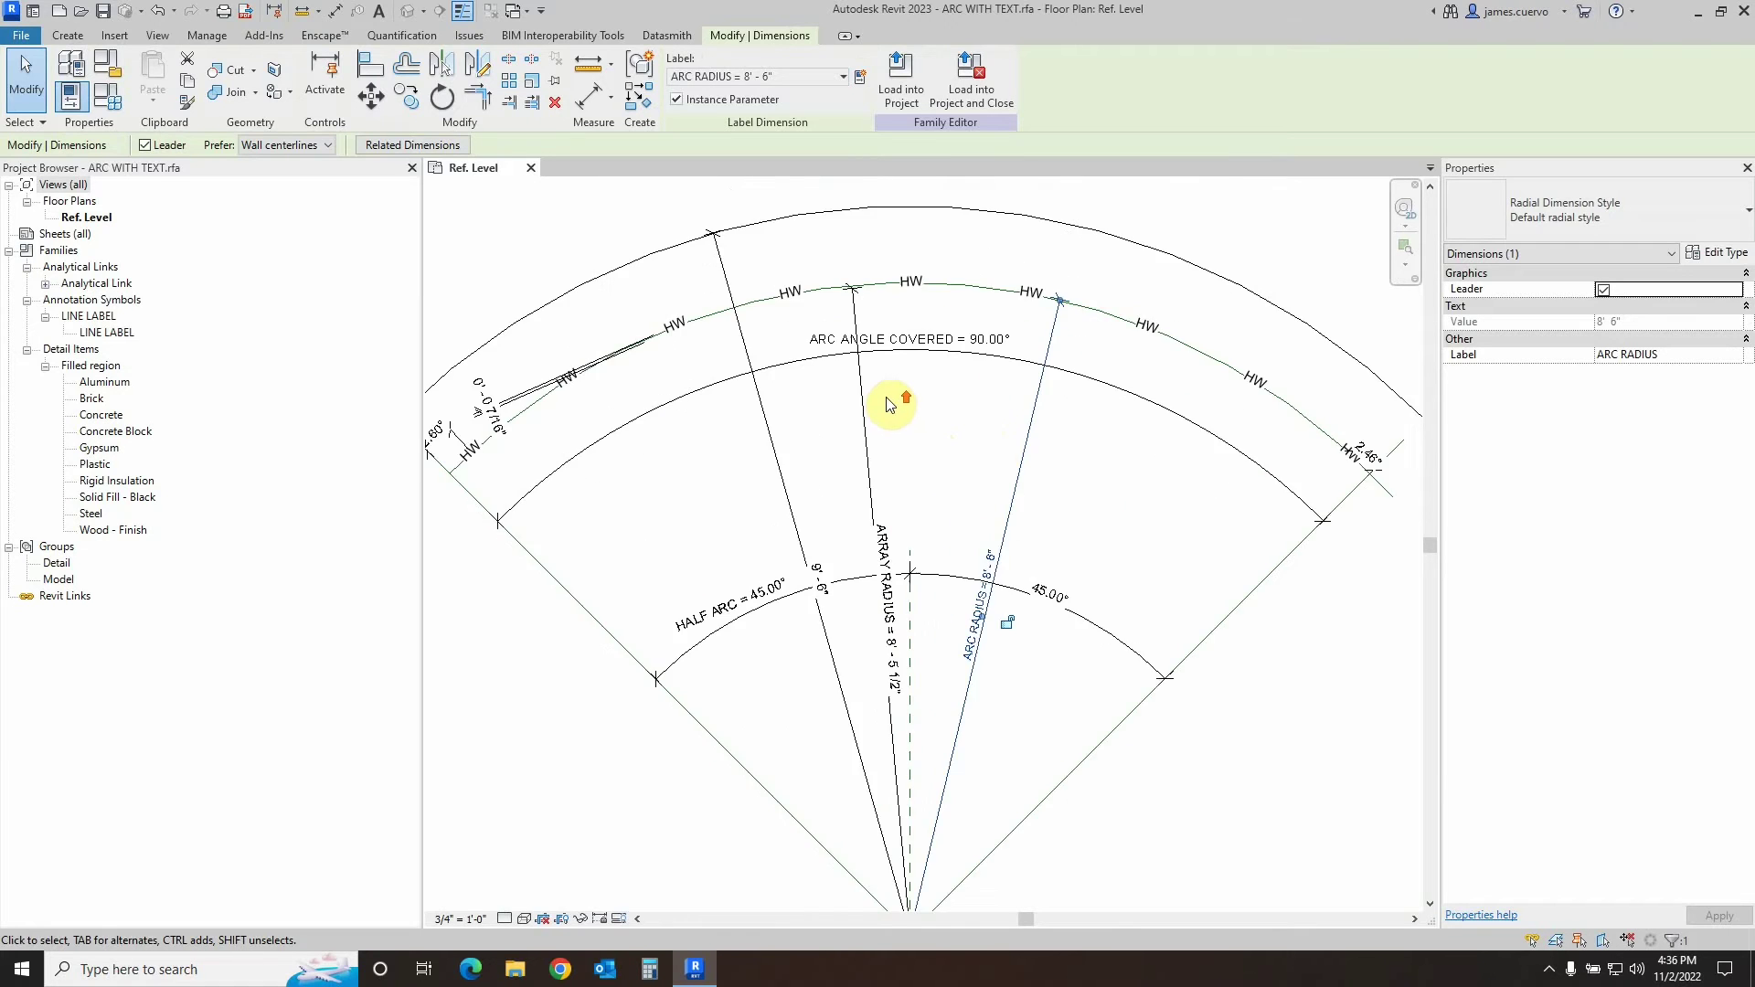
scroll(887, 393, up, 1)
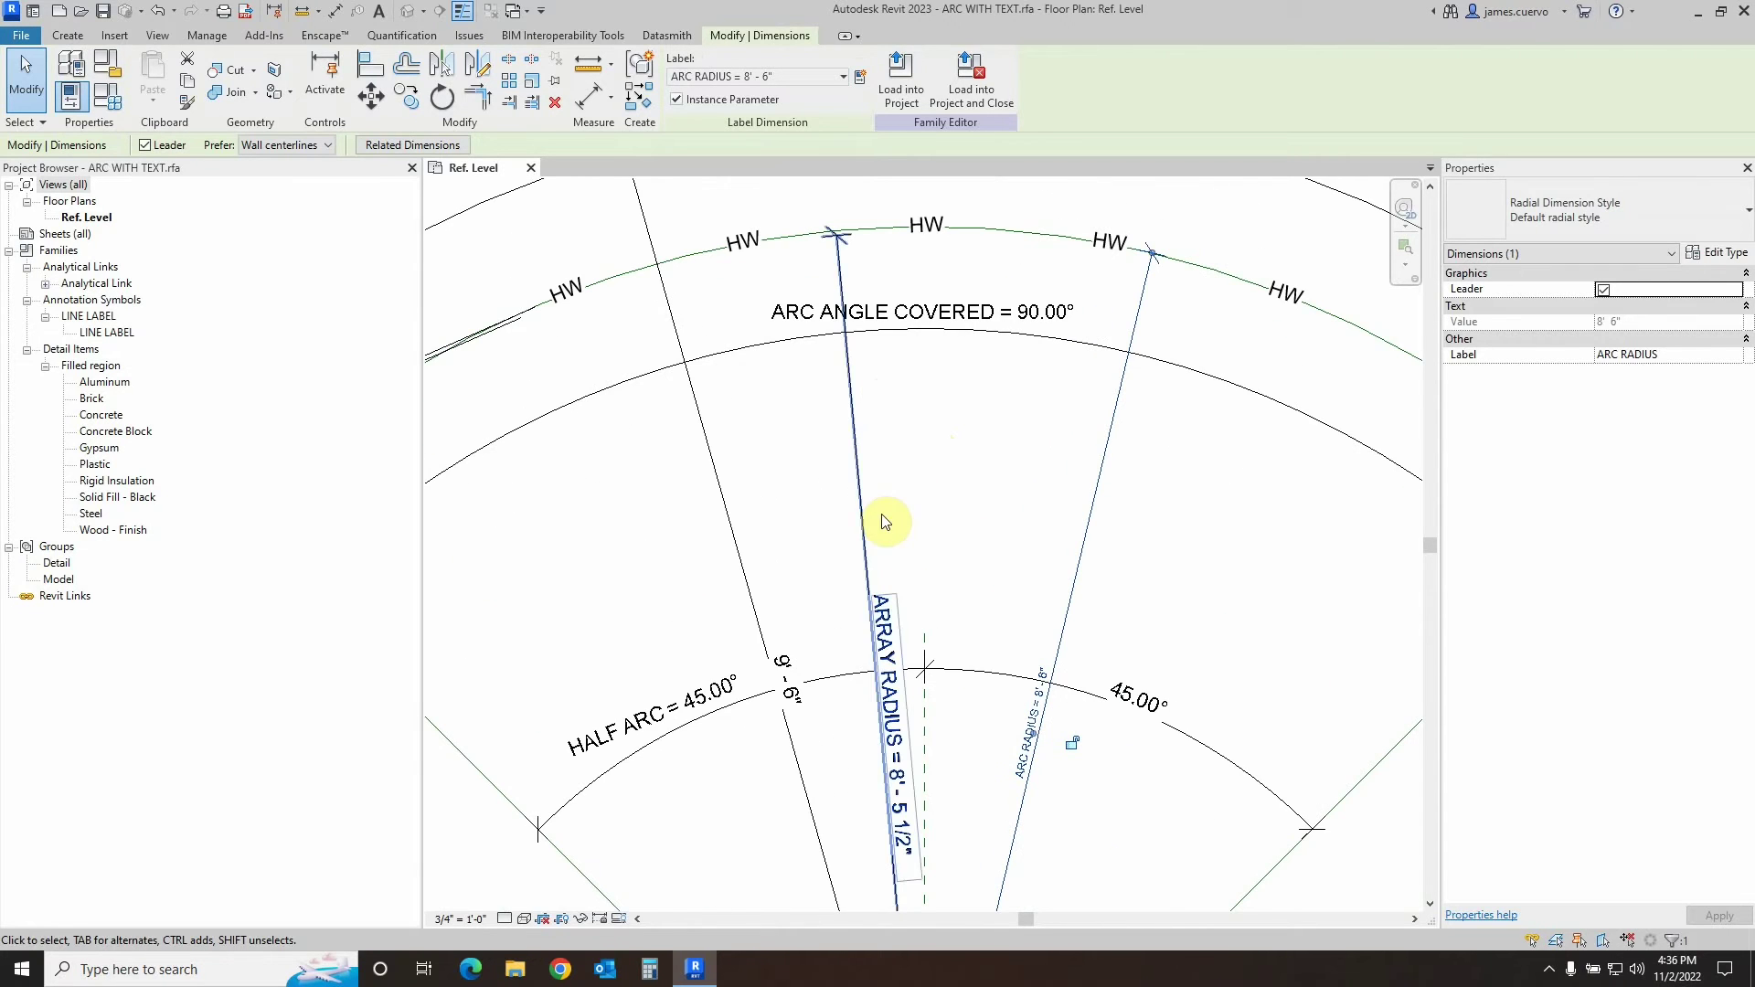
middle_drag(595, 360, 646, 345)
scroll(685, 353, up, 2)
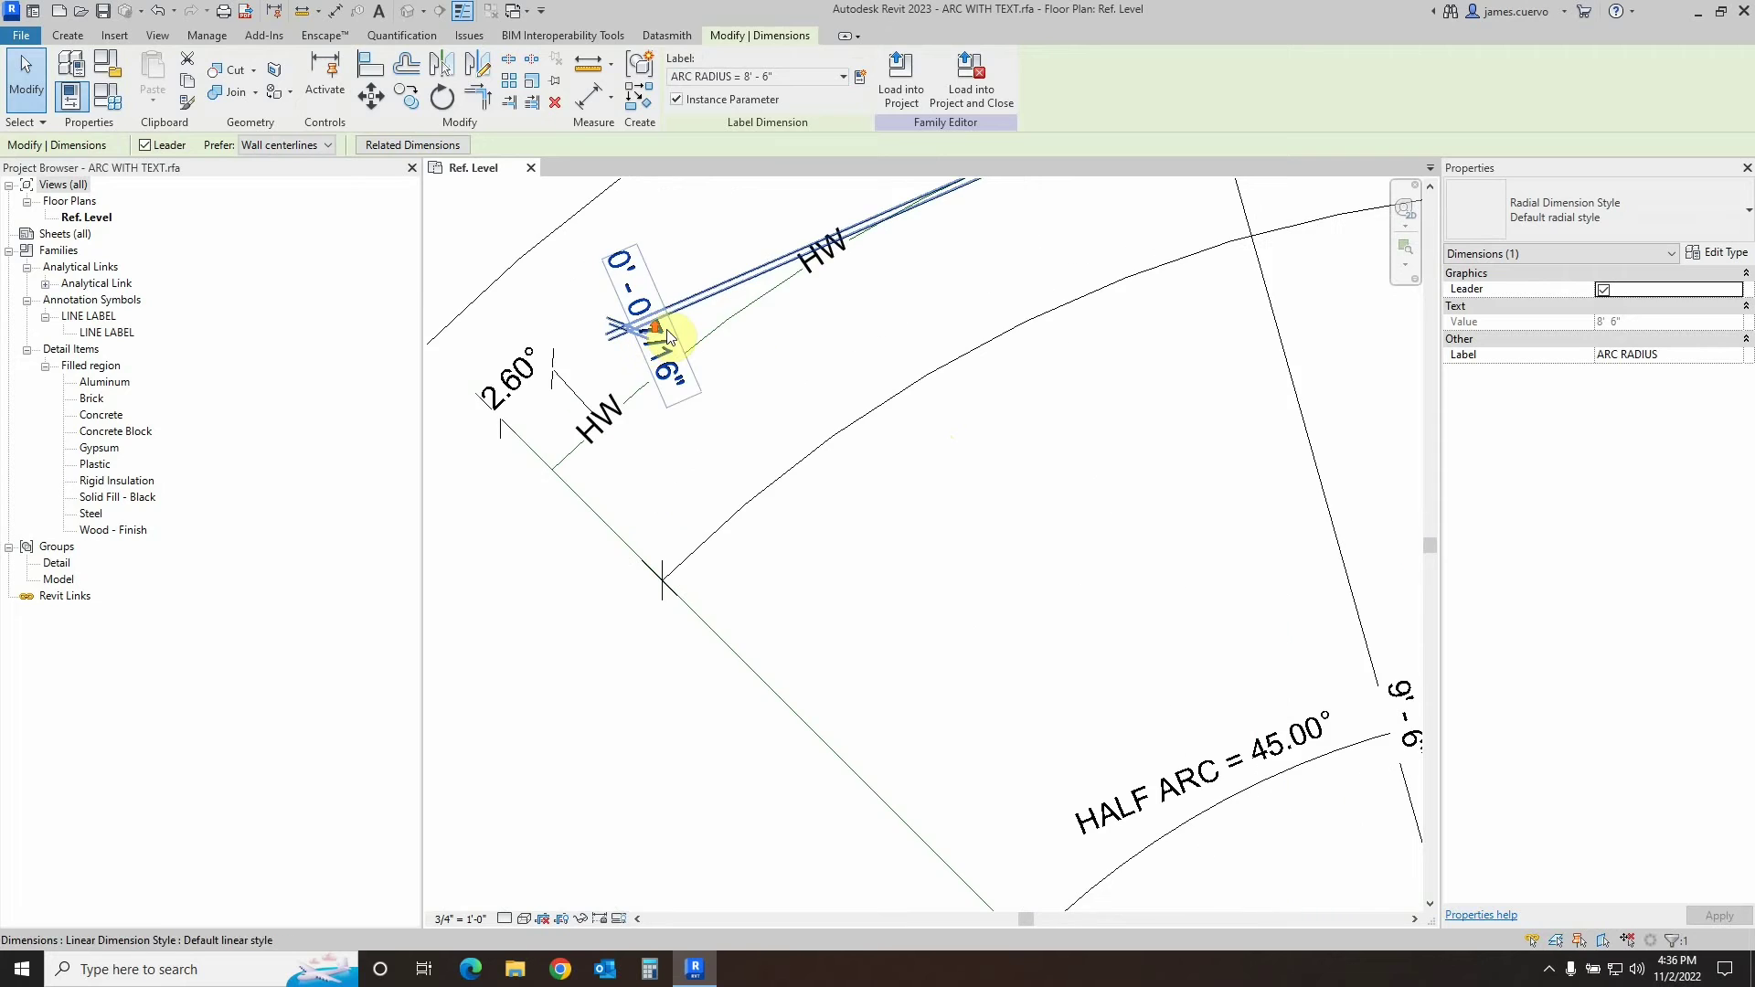
scroll(893, 306, down, 3)
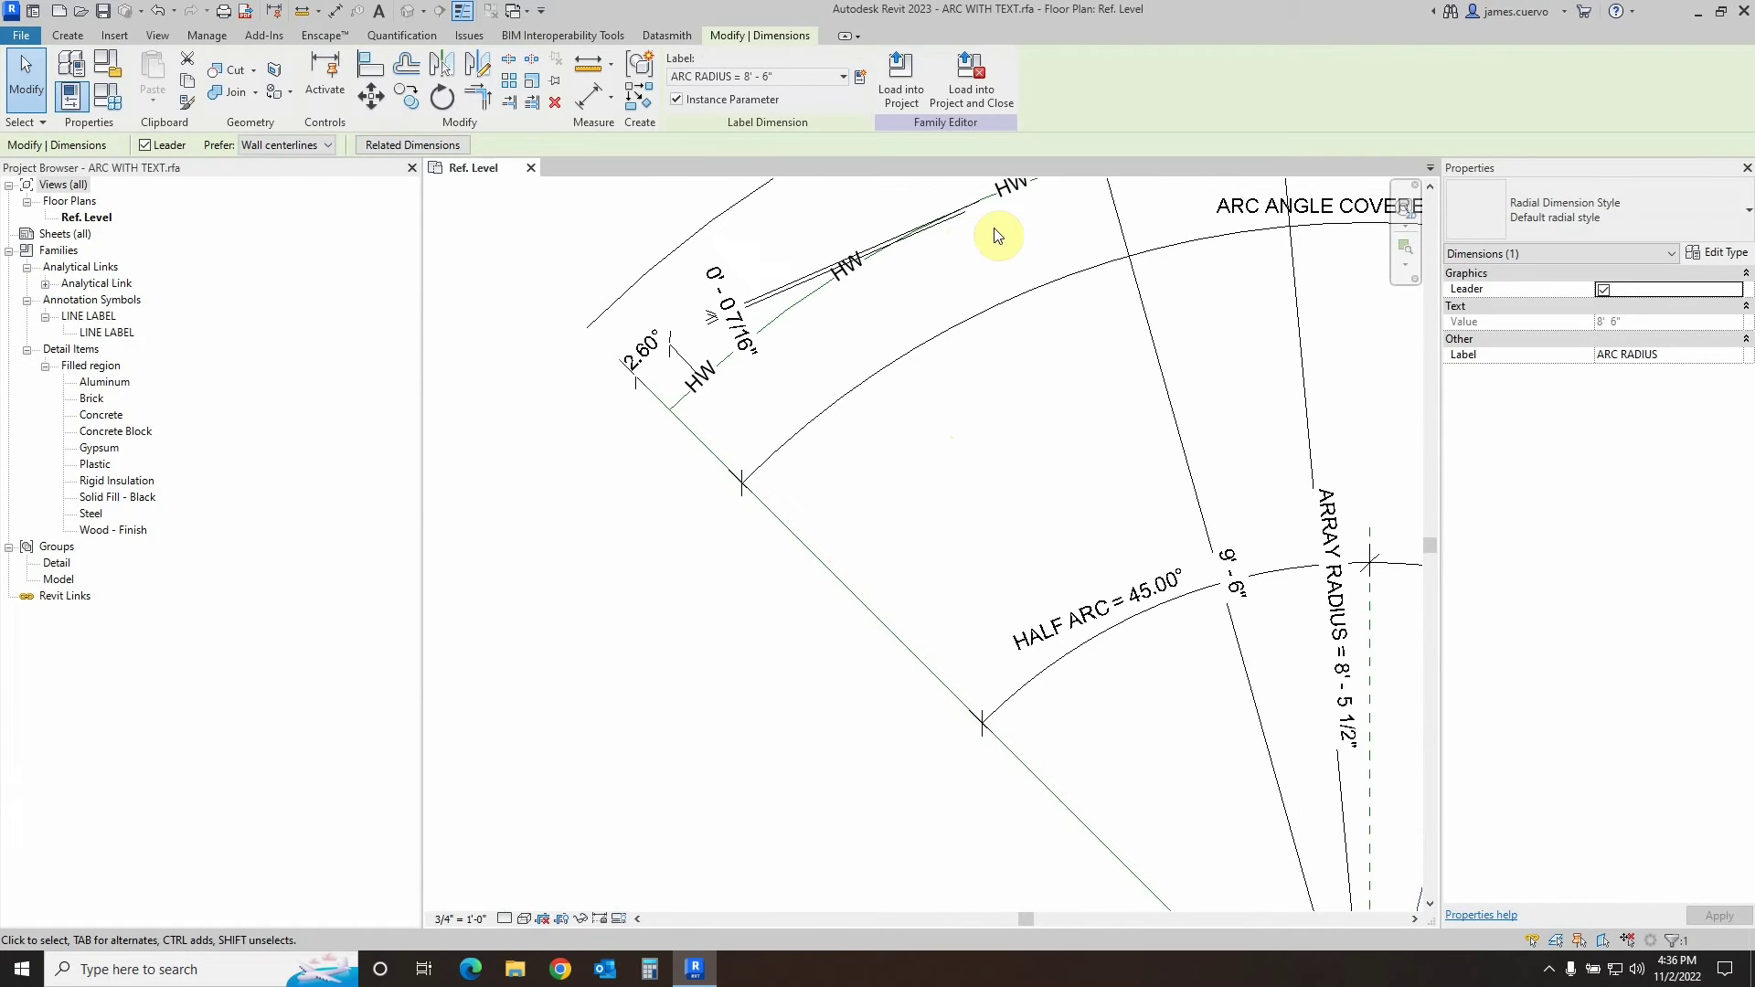
scroll(968, 227, up, 3)
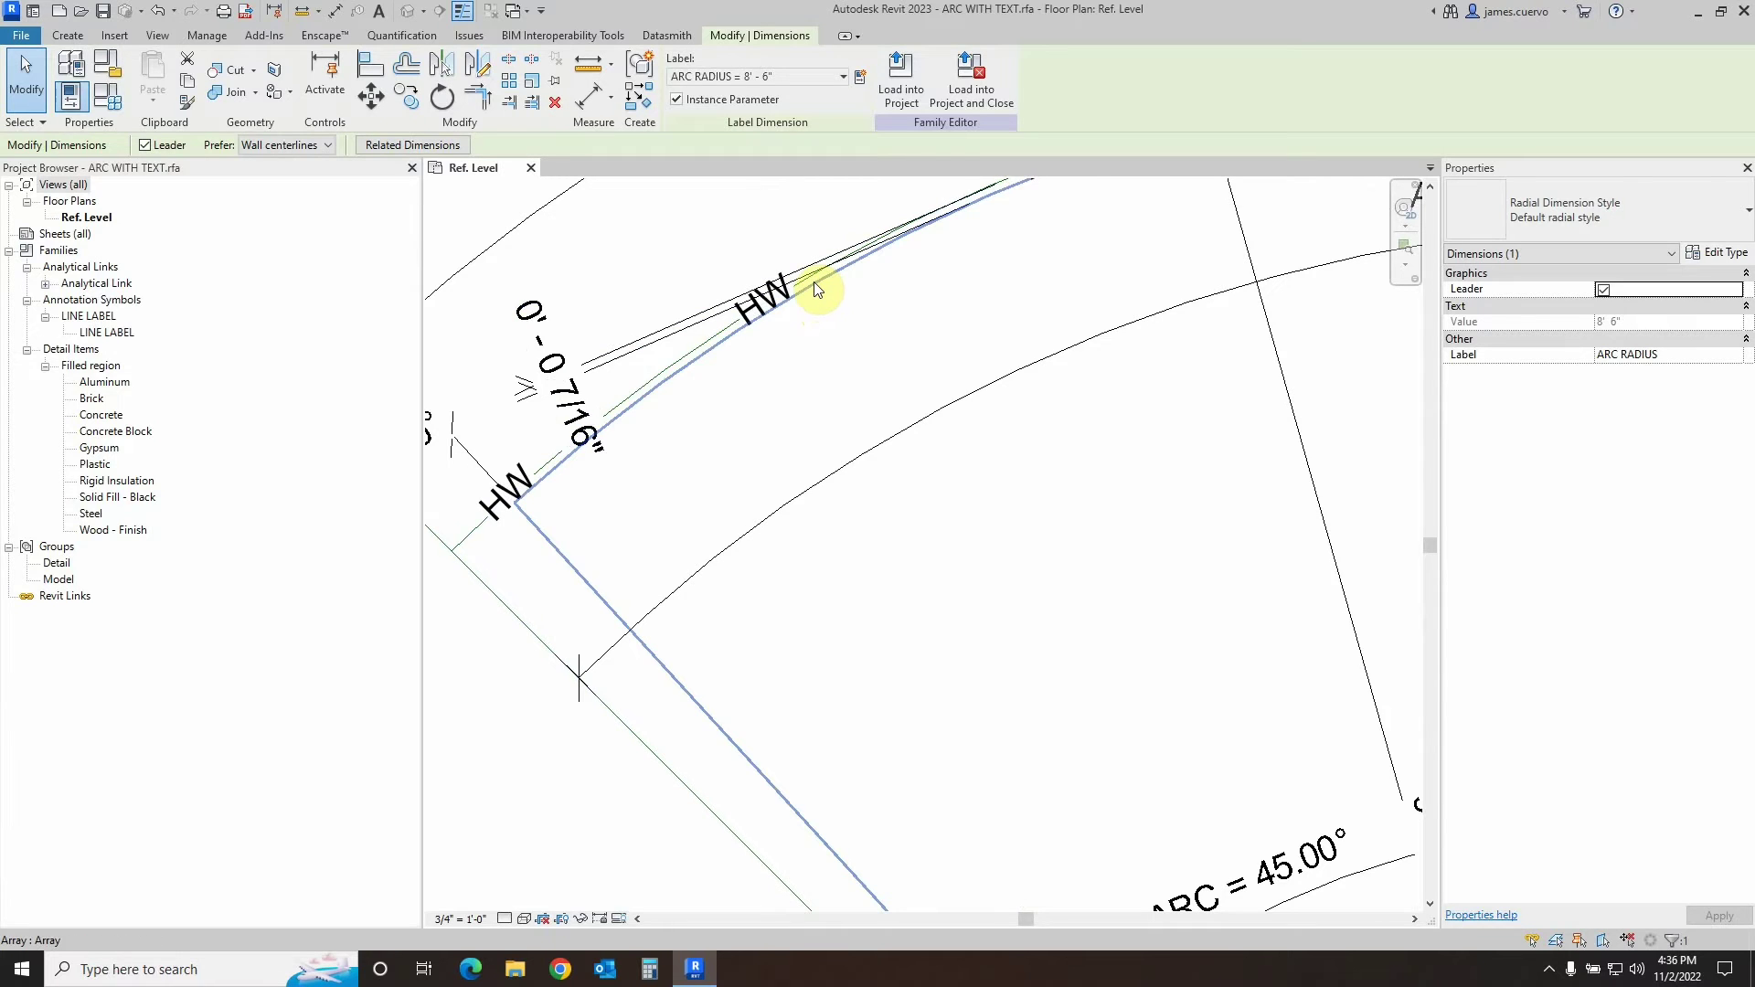
scroll(850, 329, down, 3)
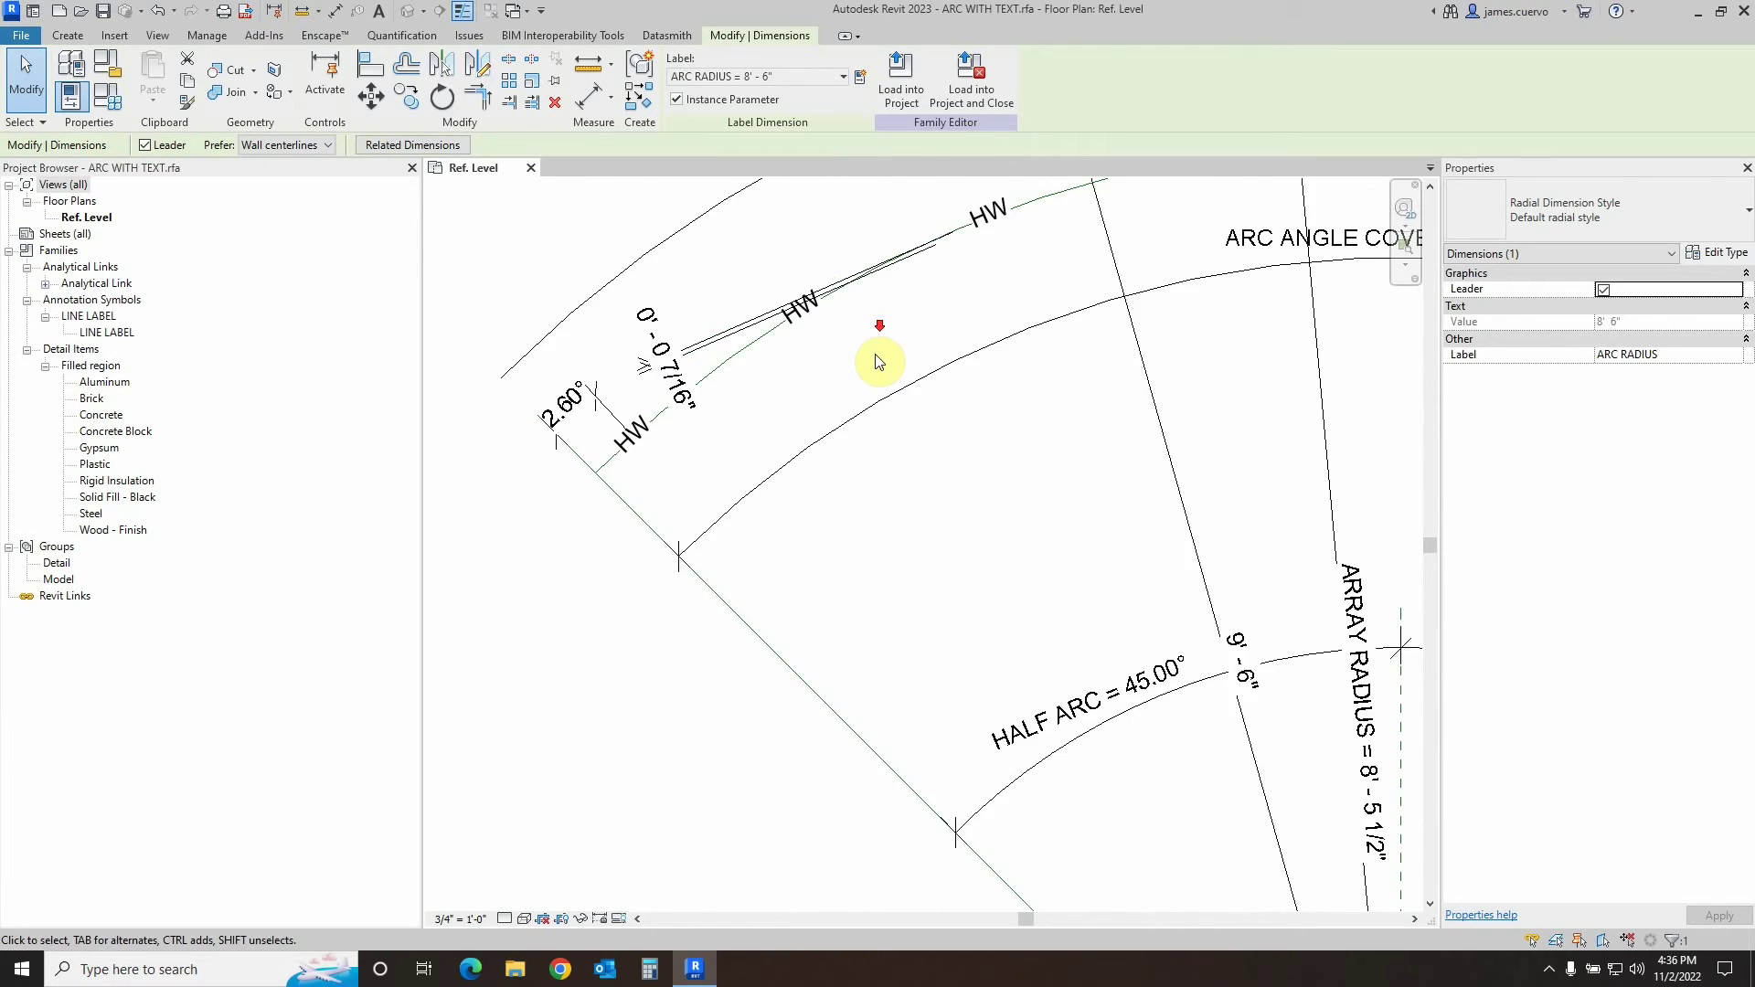
scroll(1214, 546, up, 1)
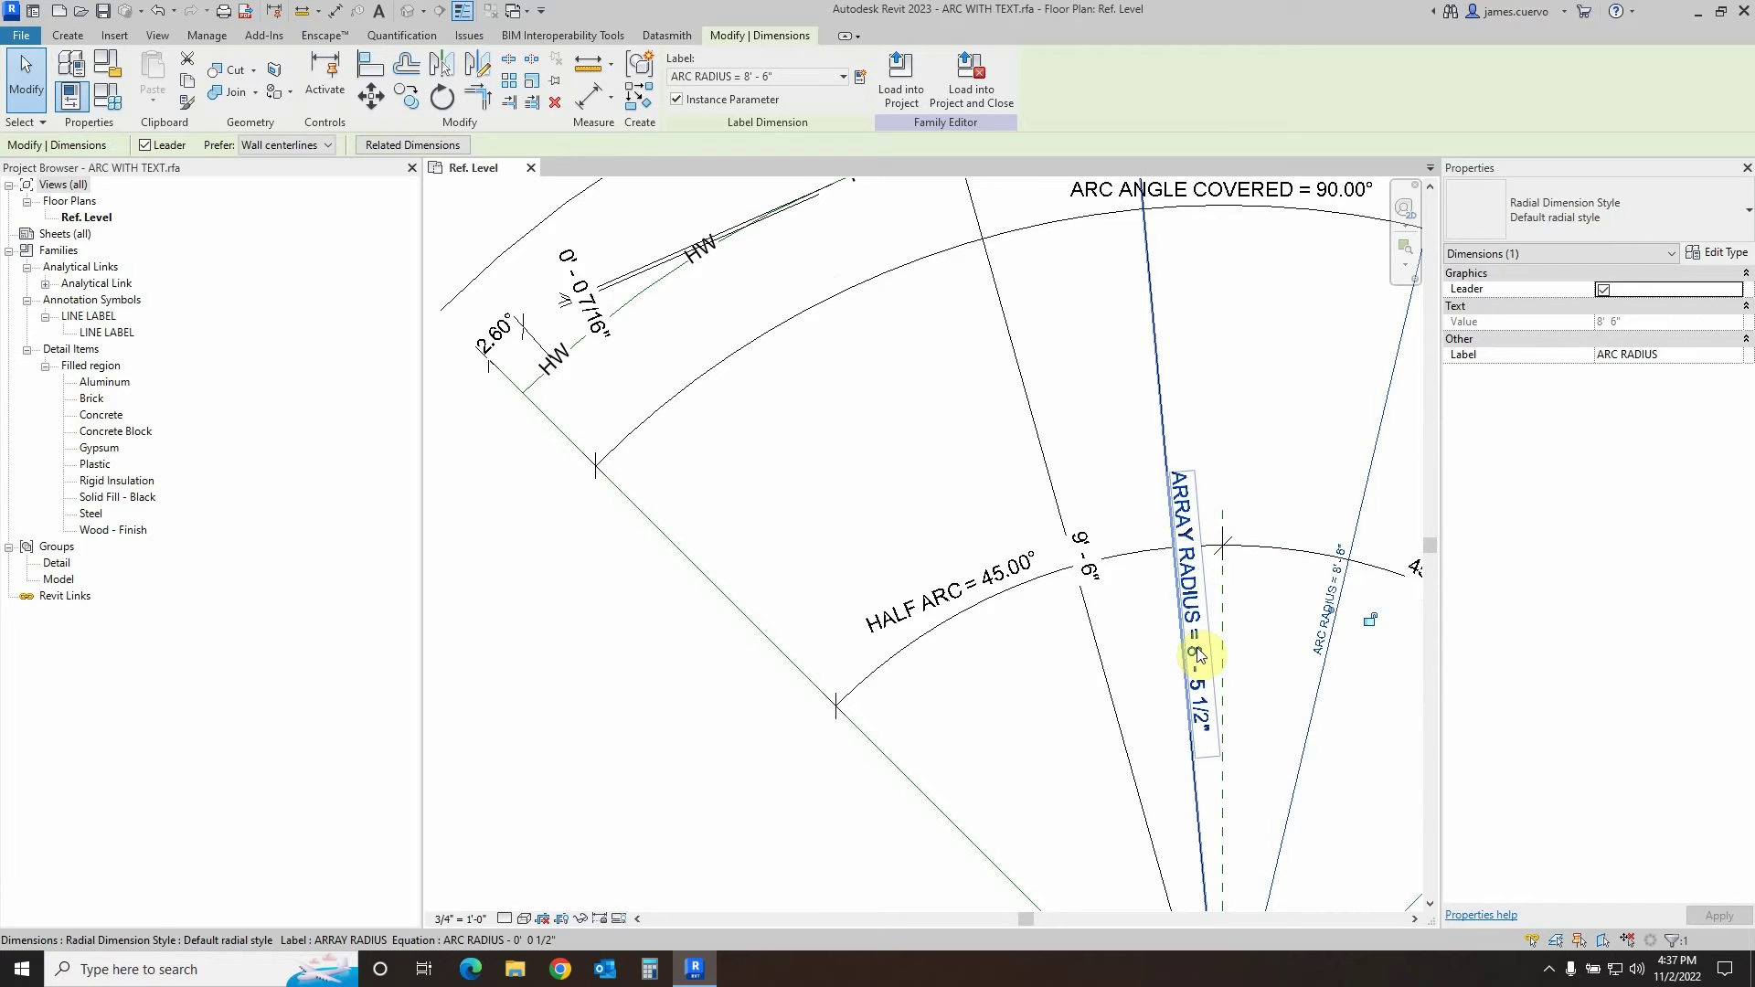
Step: Review the ARRAY RADIUS dimension against its formula in Family Types, and close the dialog without changes
scroll(1181, 589, down, 1)
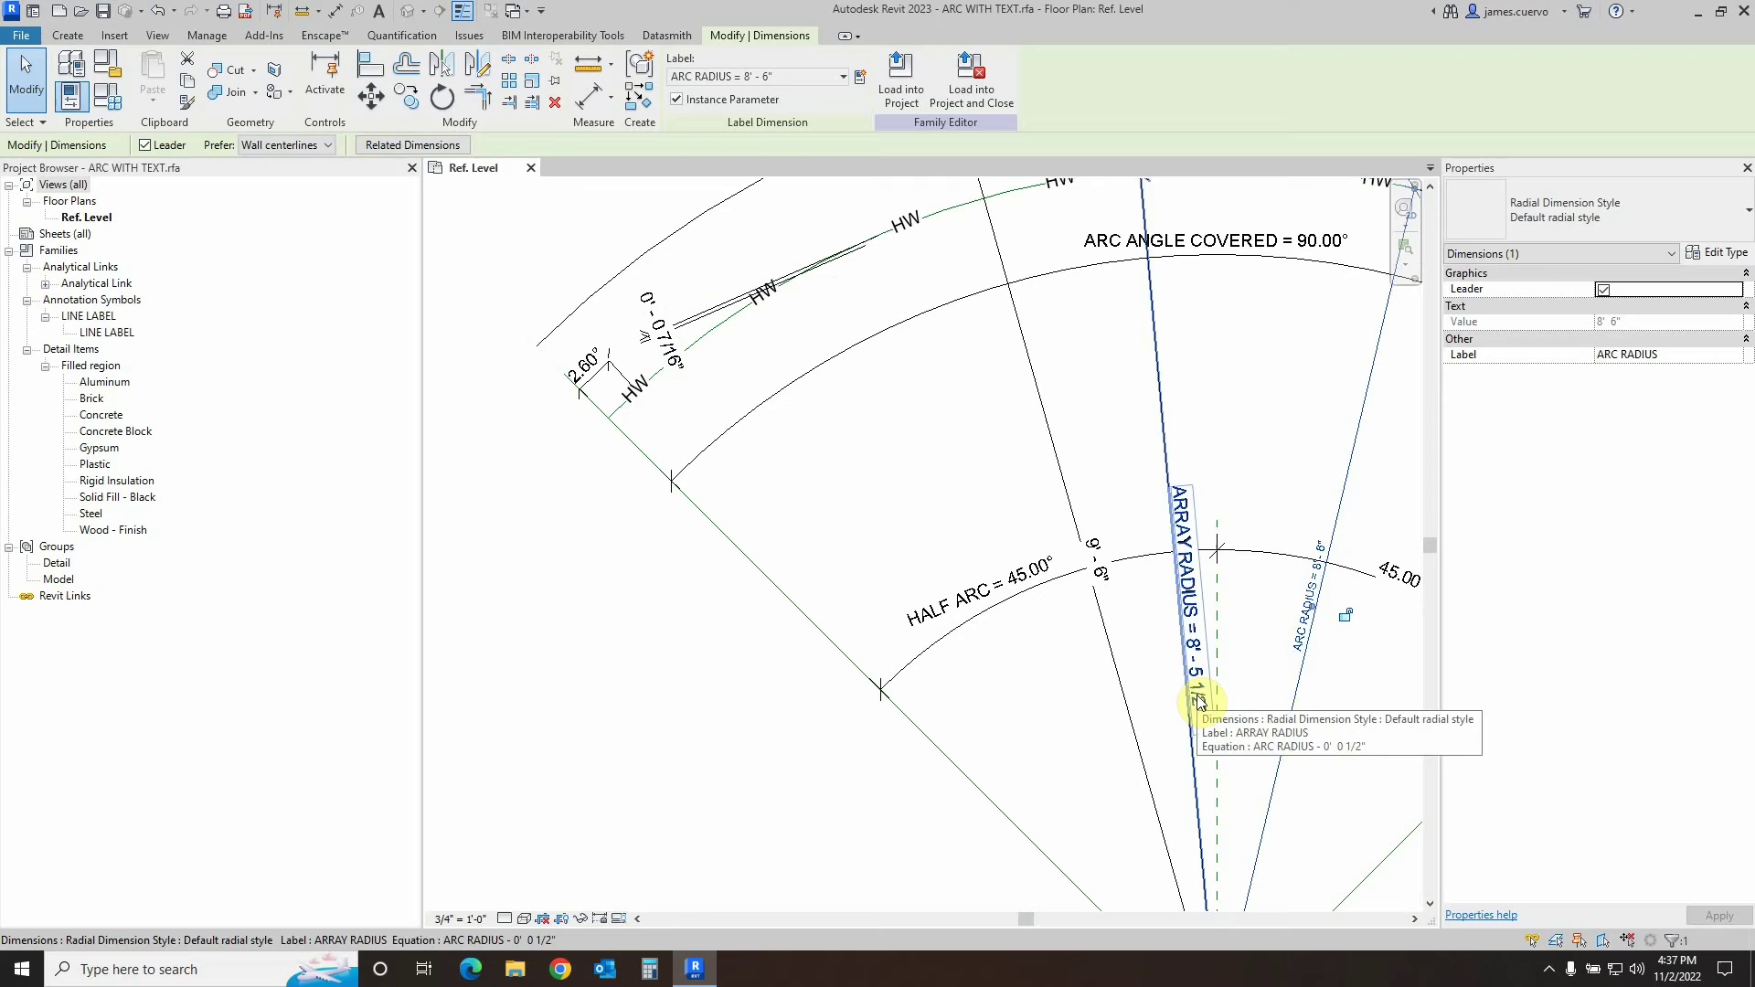
click(100, 96)
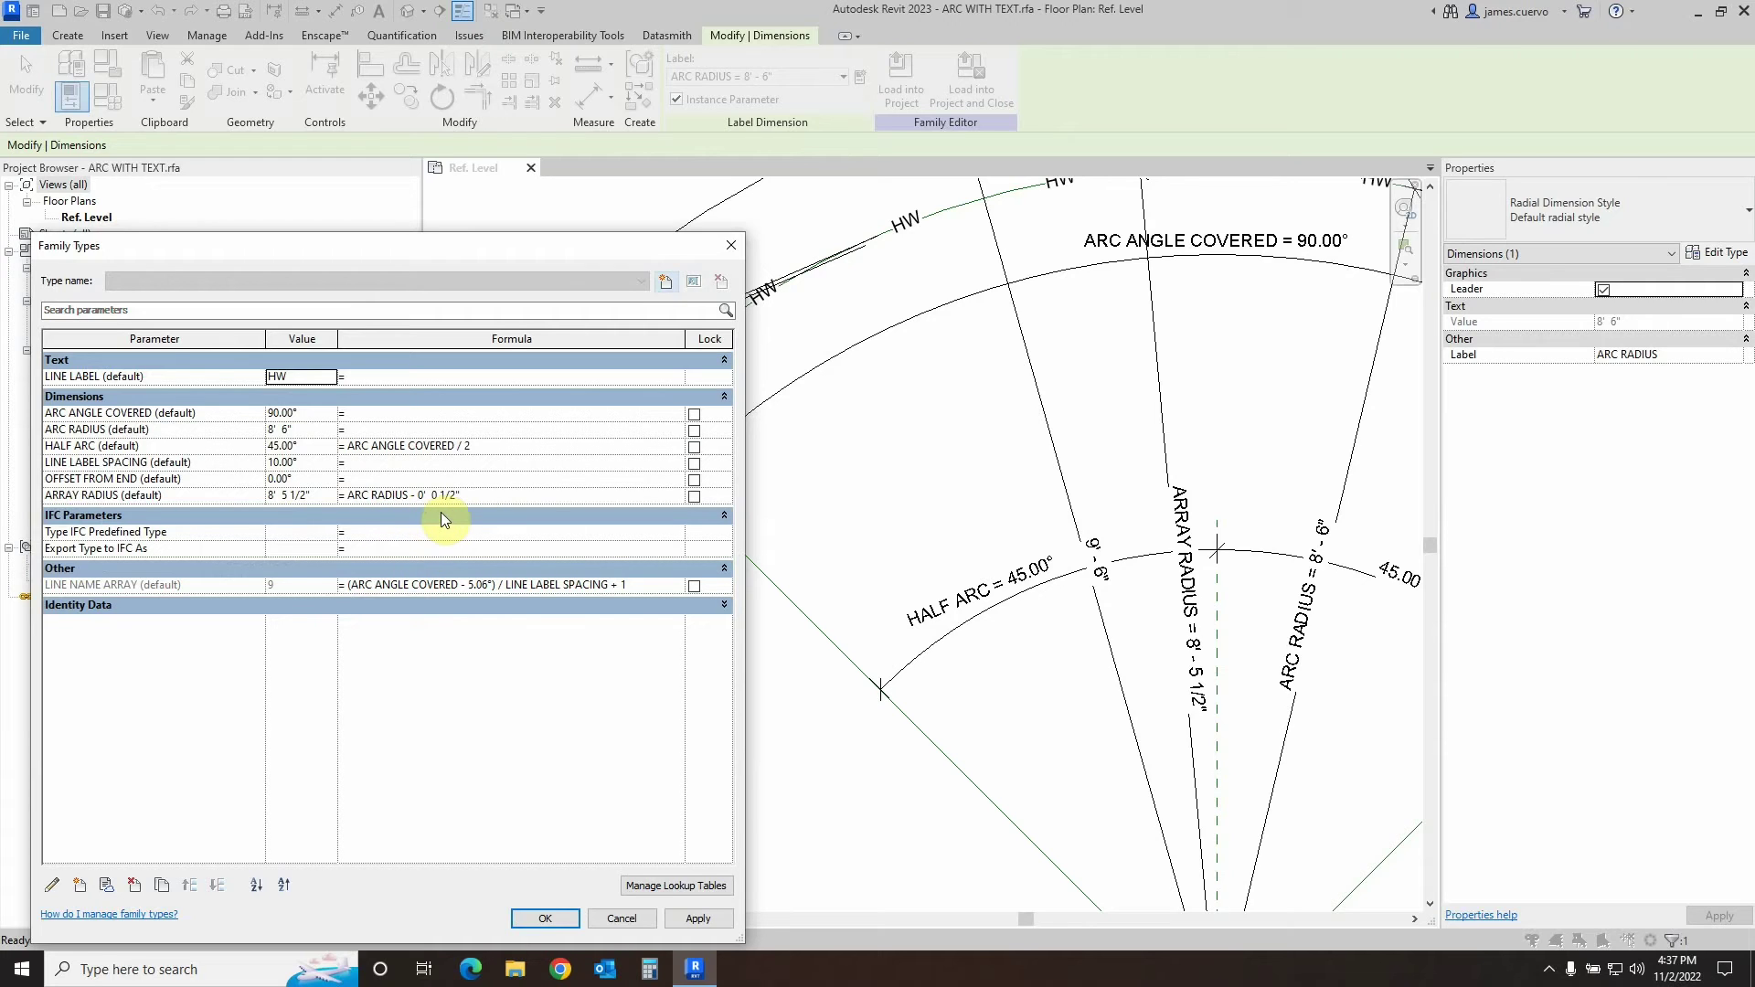
mouse_move(528, 247)
mouse_down()
mouse_move(638, 144)
mouse_move(634, 129)
mouse_move(545, 157)
mouse_up()
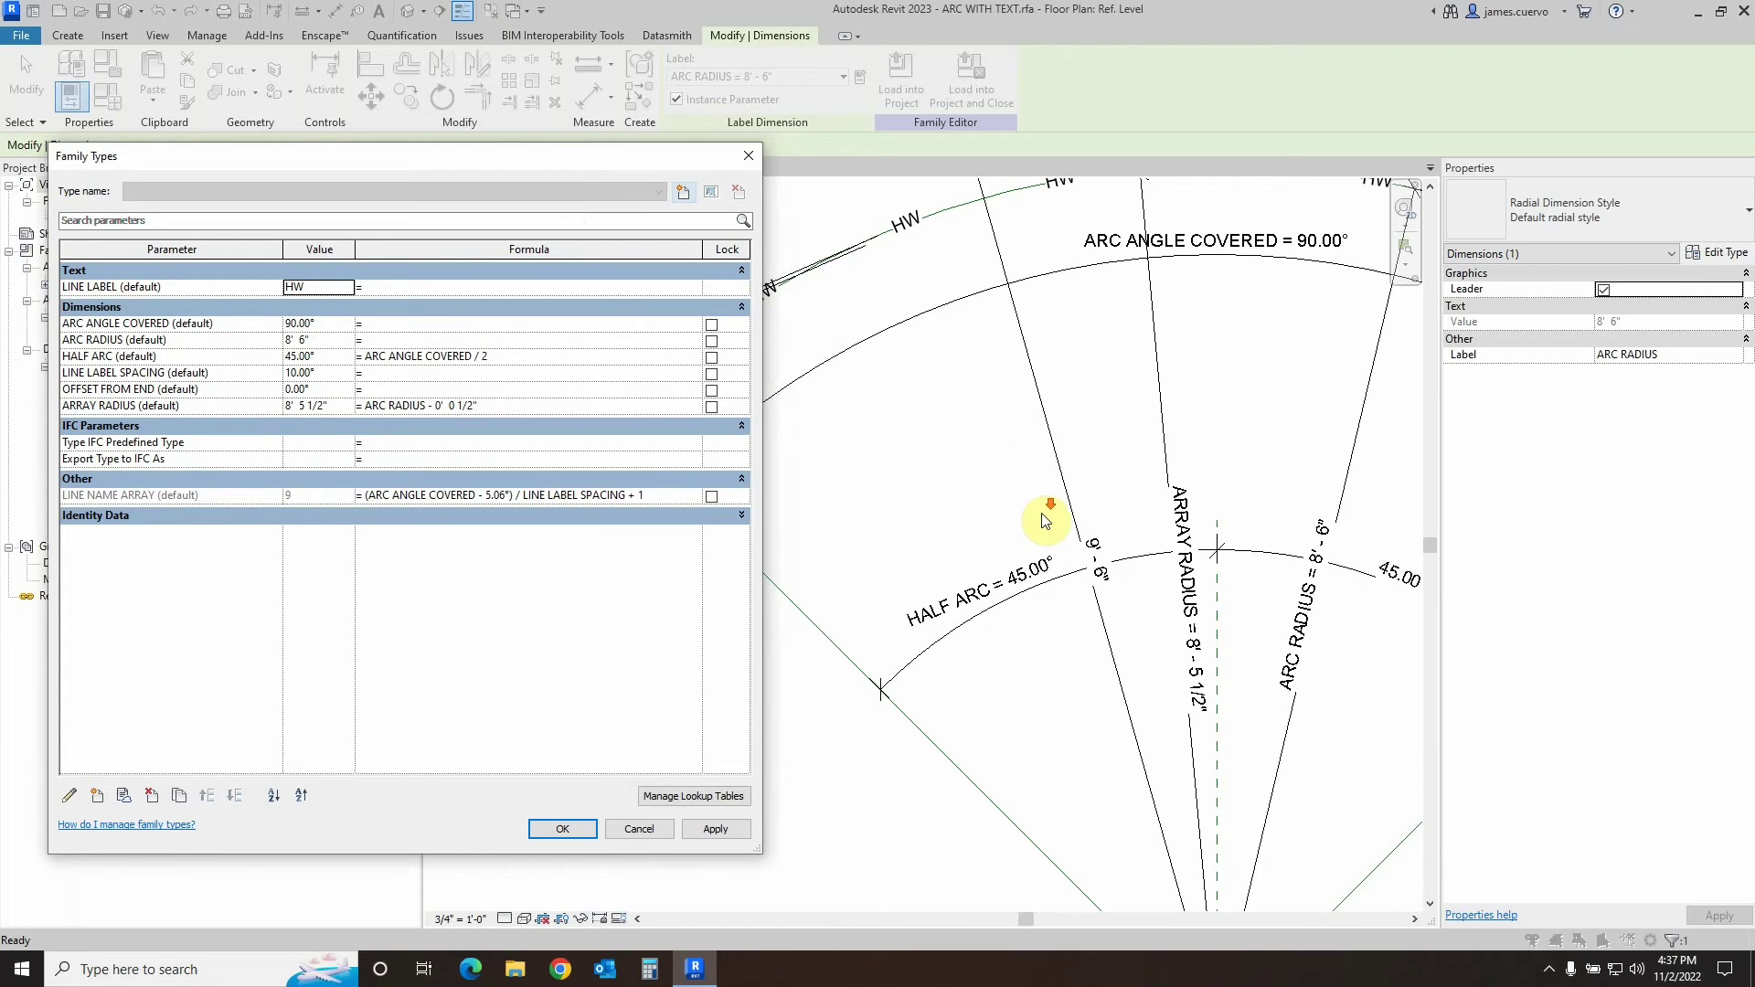
click(638, 828)
Step: Label the outer arc's unlabelled radial dimension with the ARC RADIUS parameter
scroll(823, 566, down, 3)
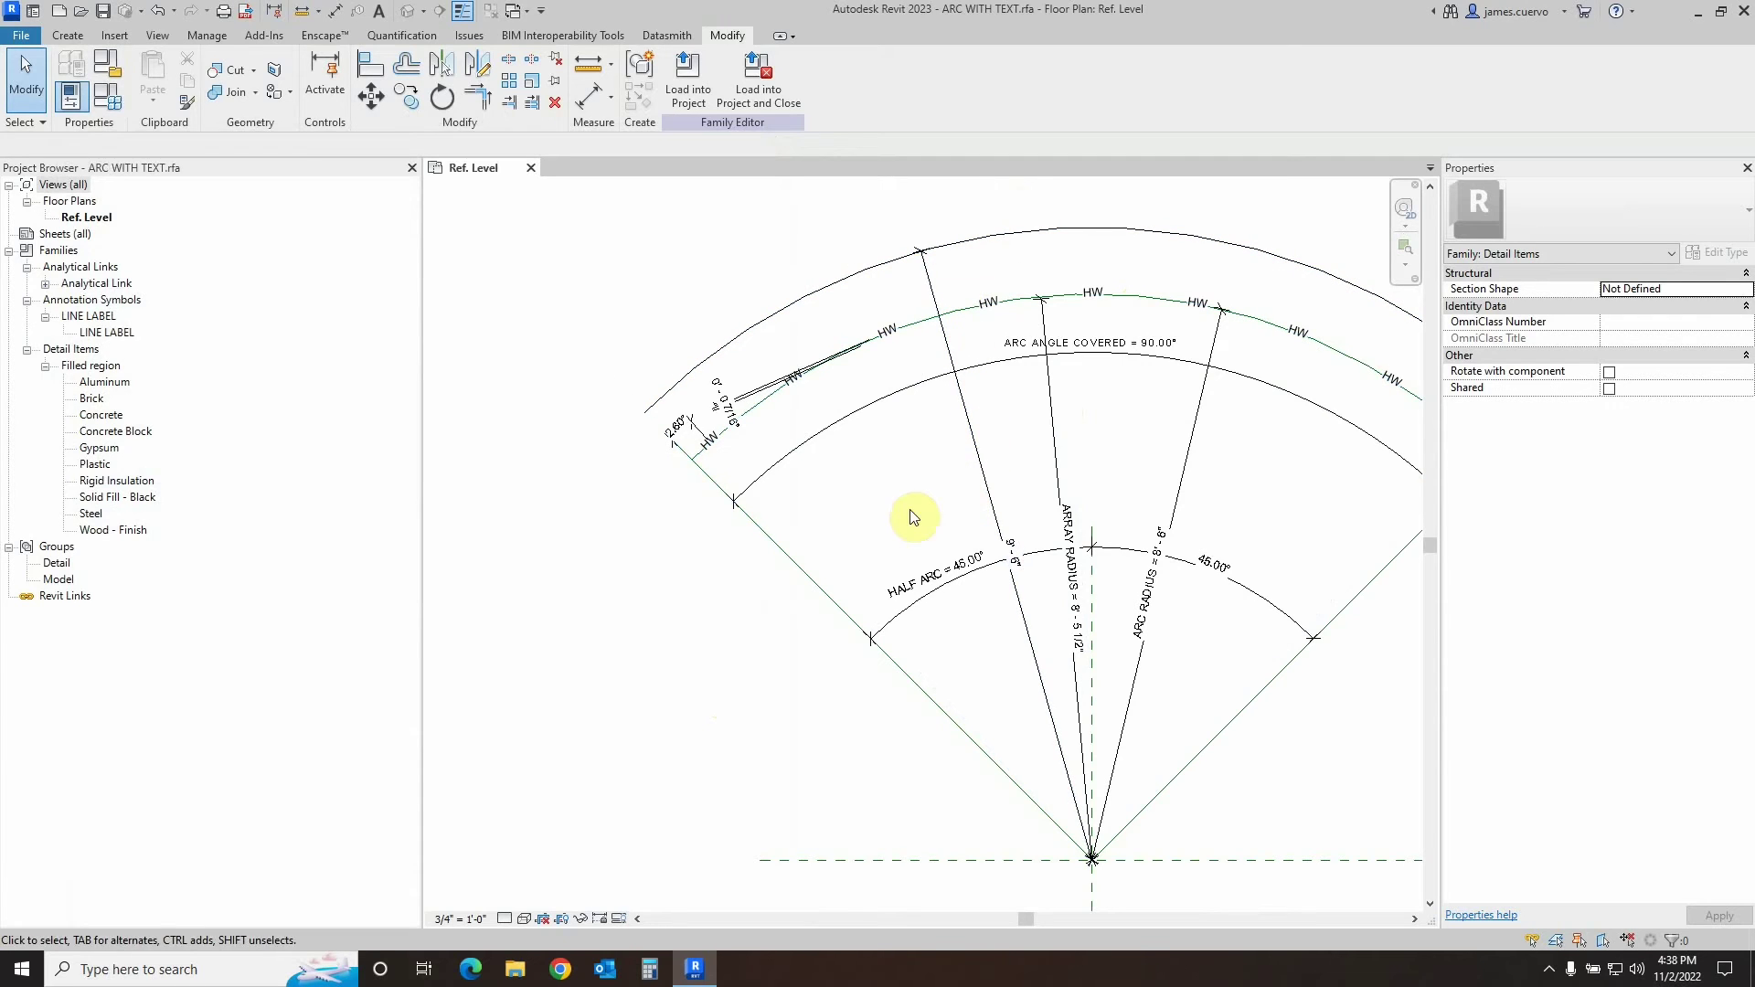
click(968, 419)
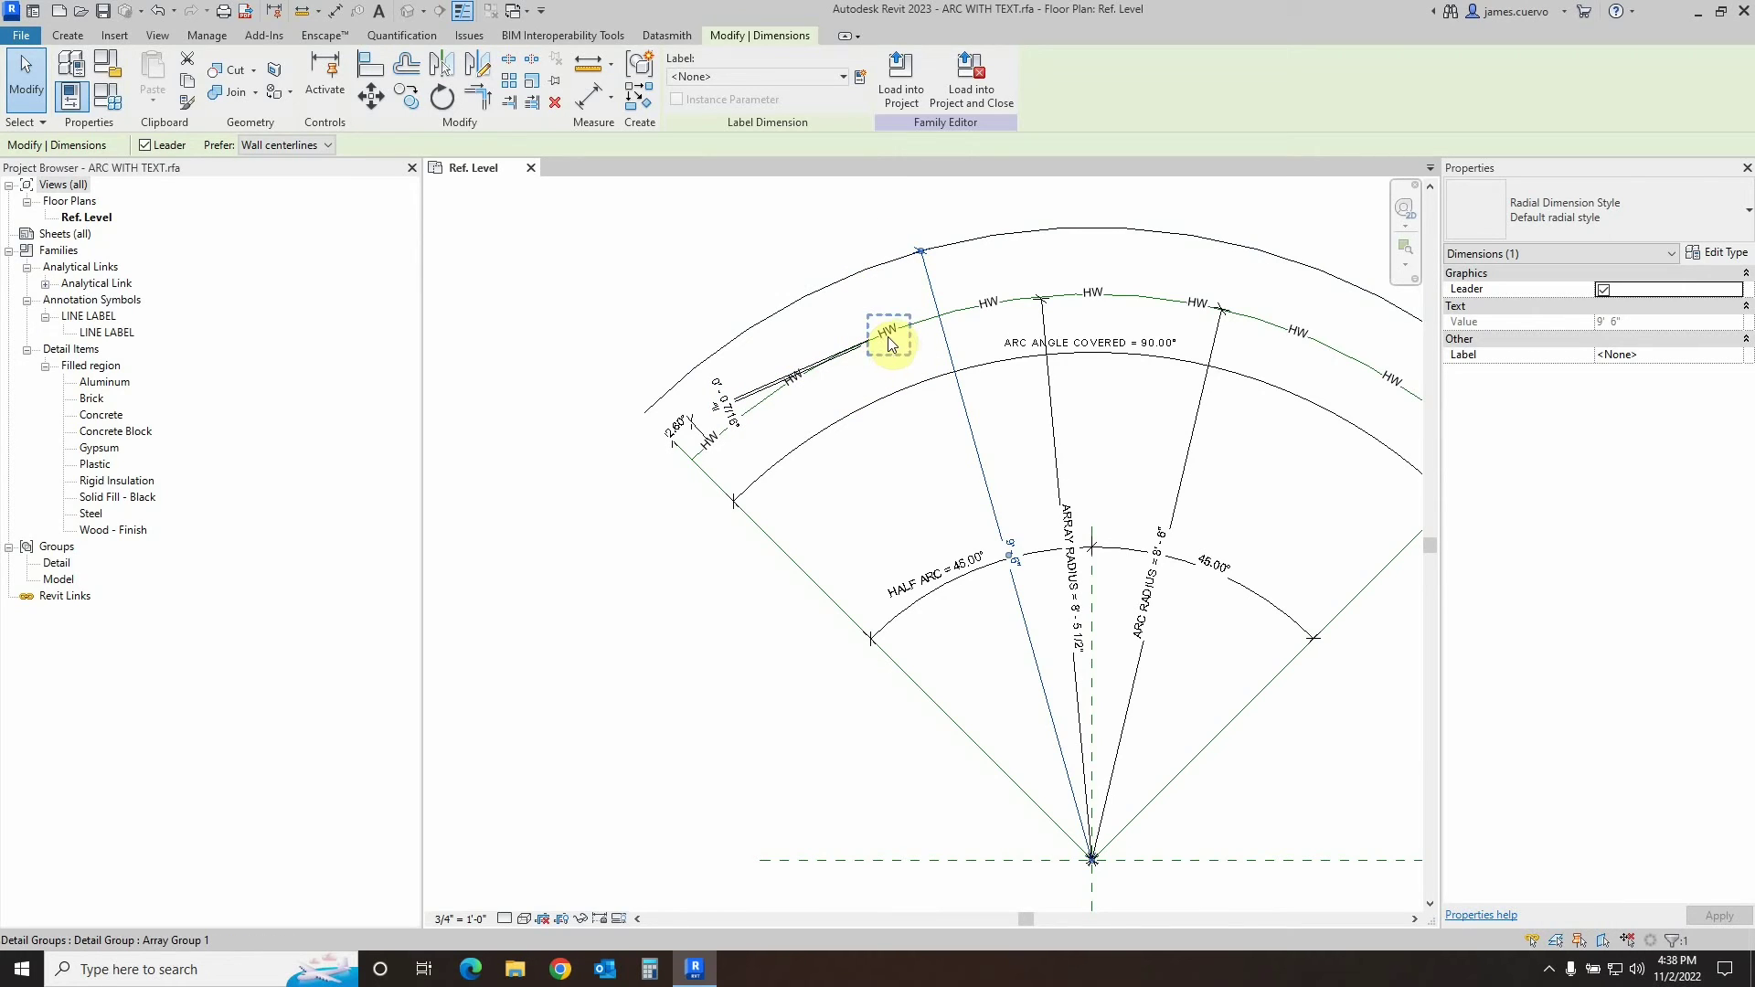
click(839, 81)
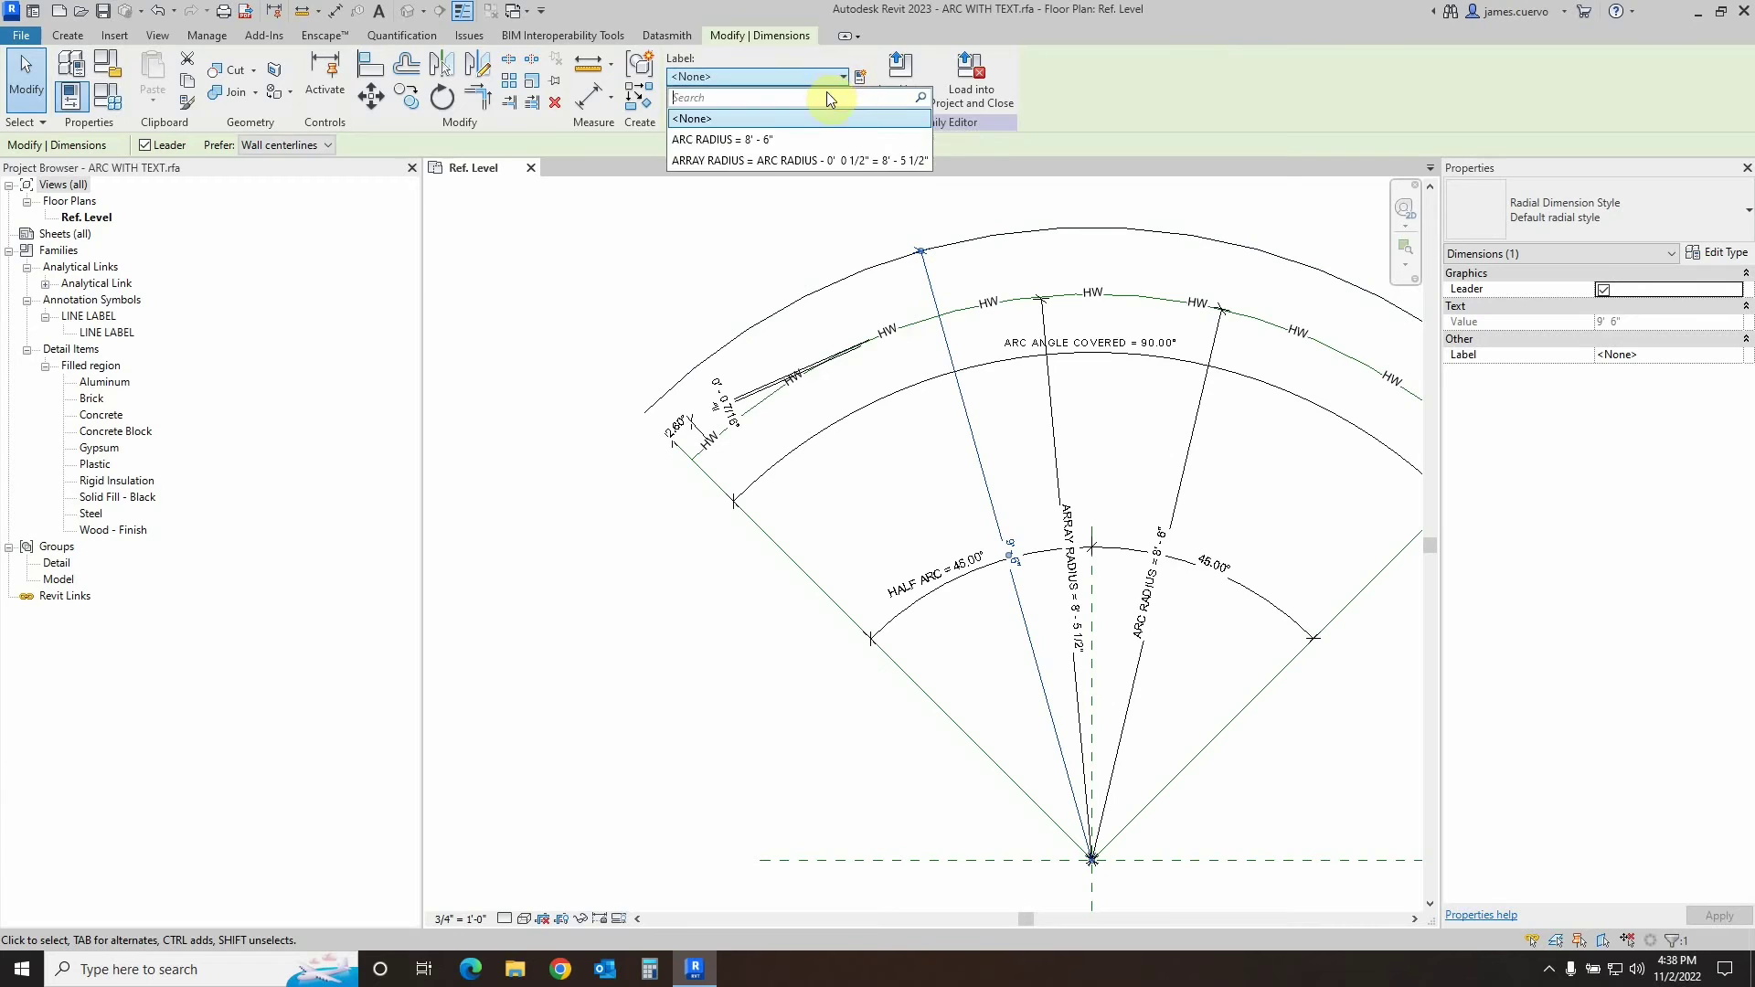
click(737, 139)
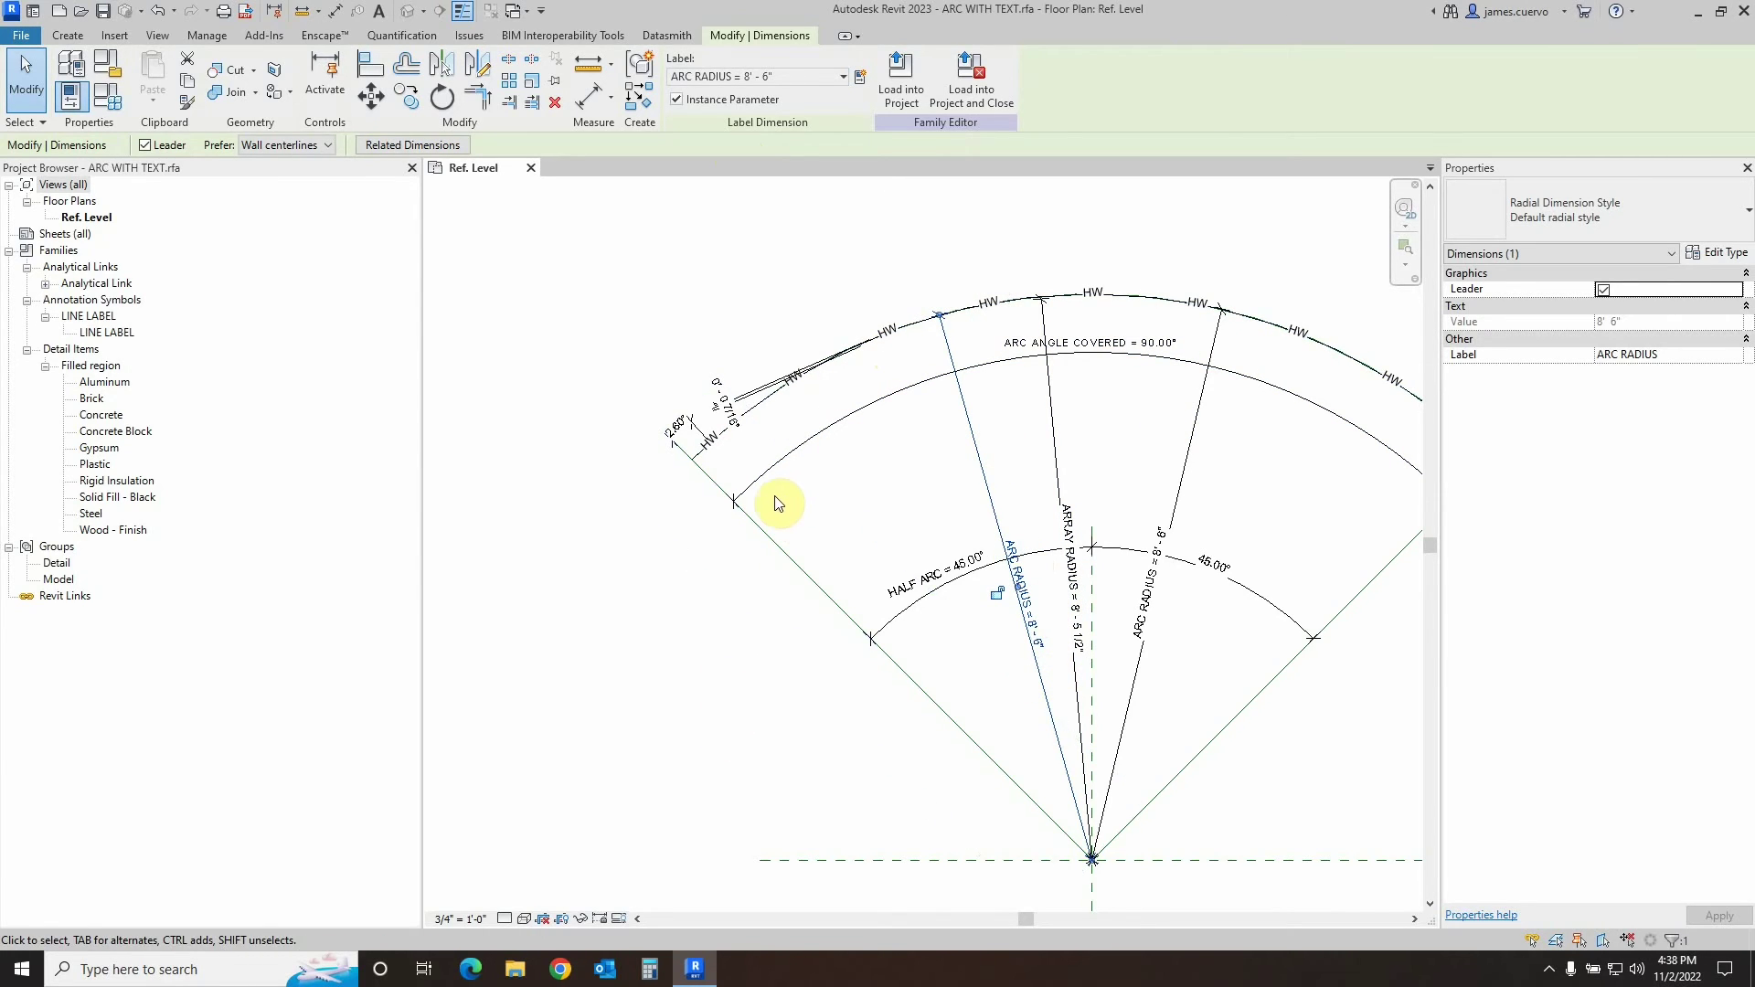
Step: Inspect the unlabelled angular dimensions between the outermost HW labels and the reference lines at both ends of the arc
scroll(755, 481, up, 3)
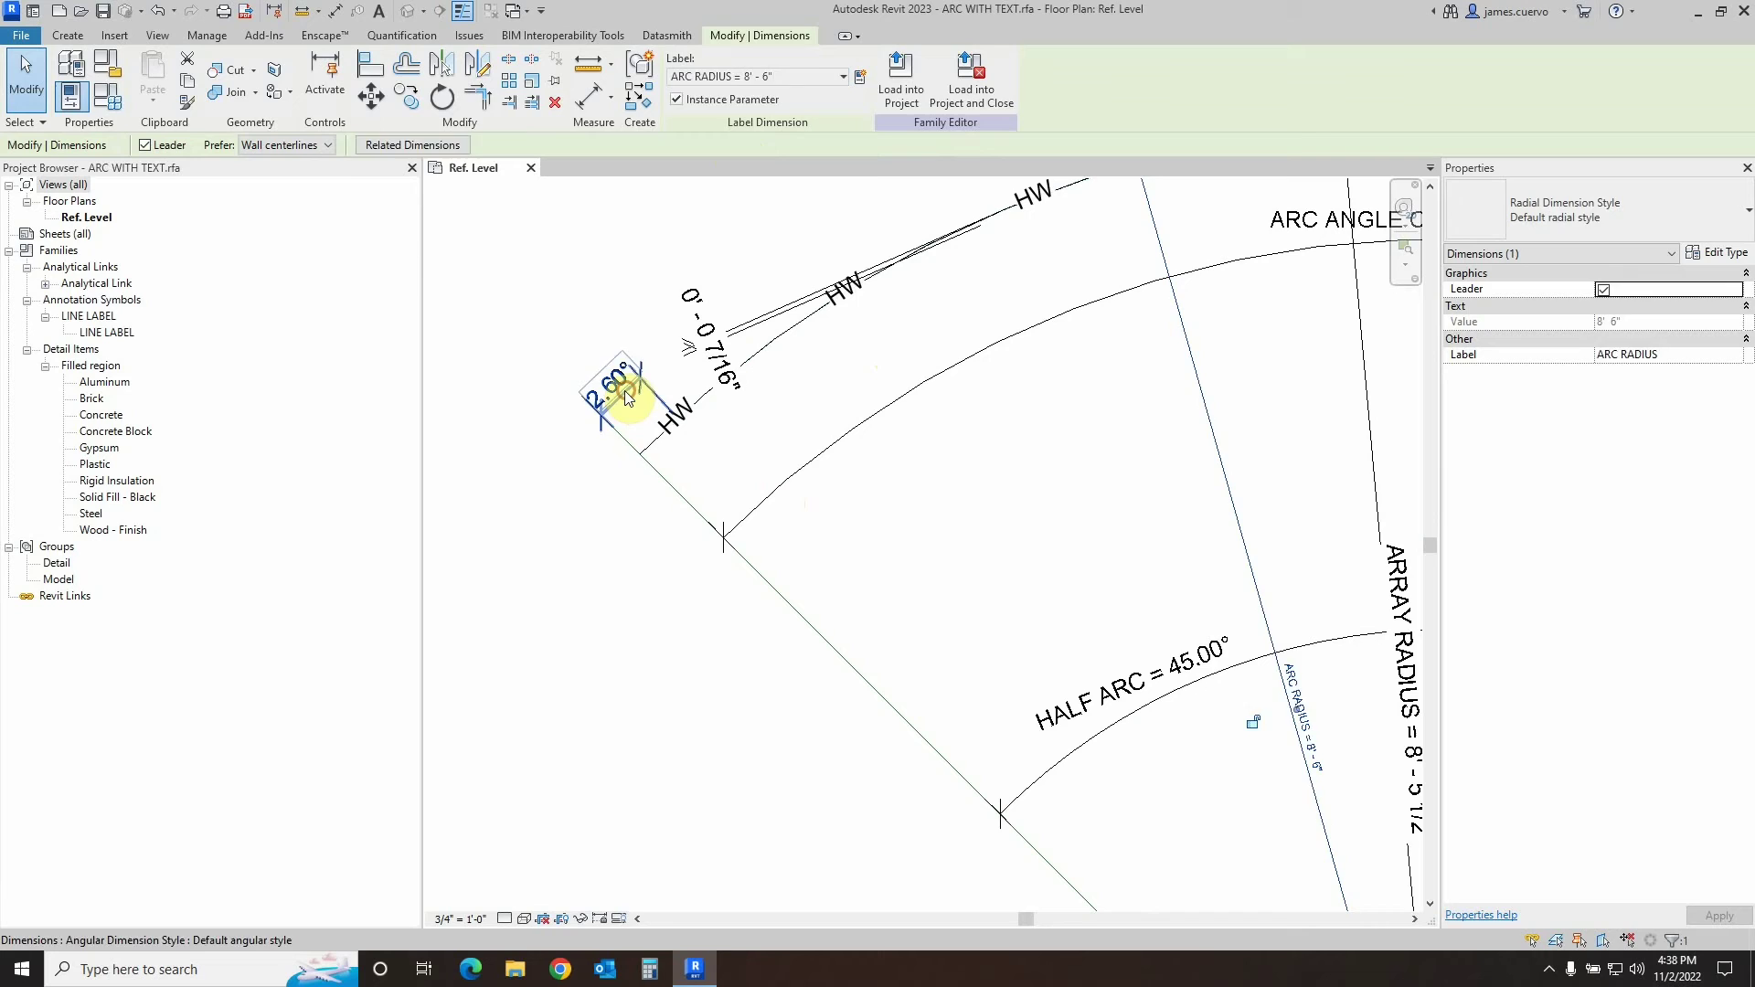
click(630, 398)
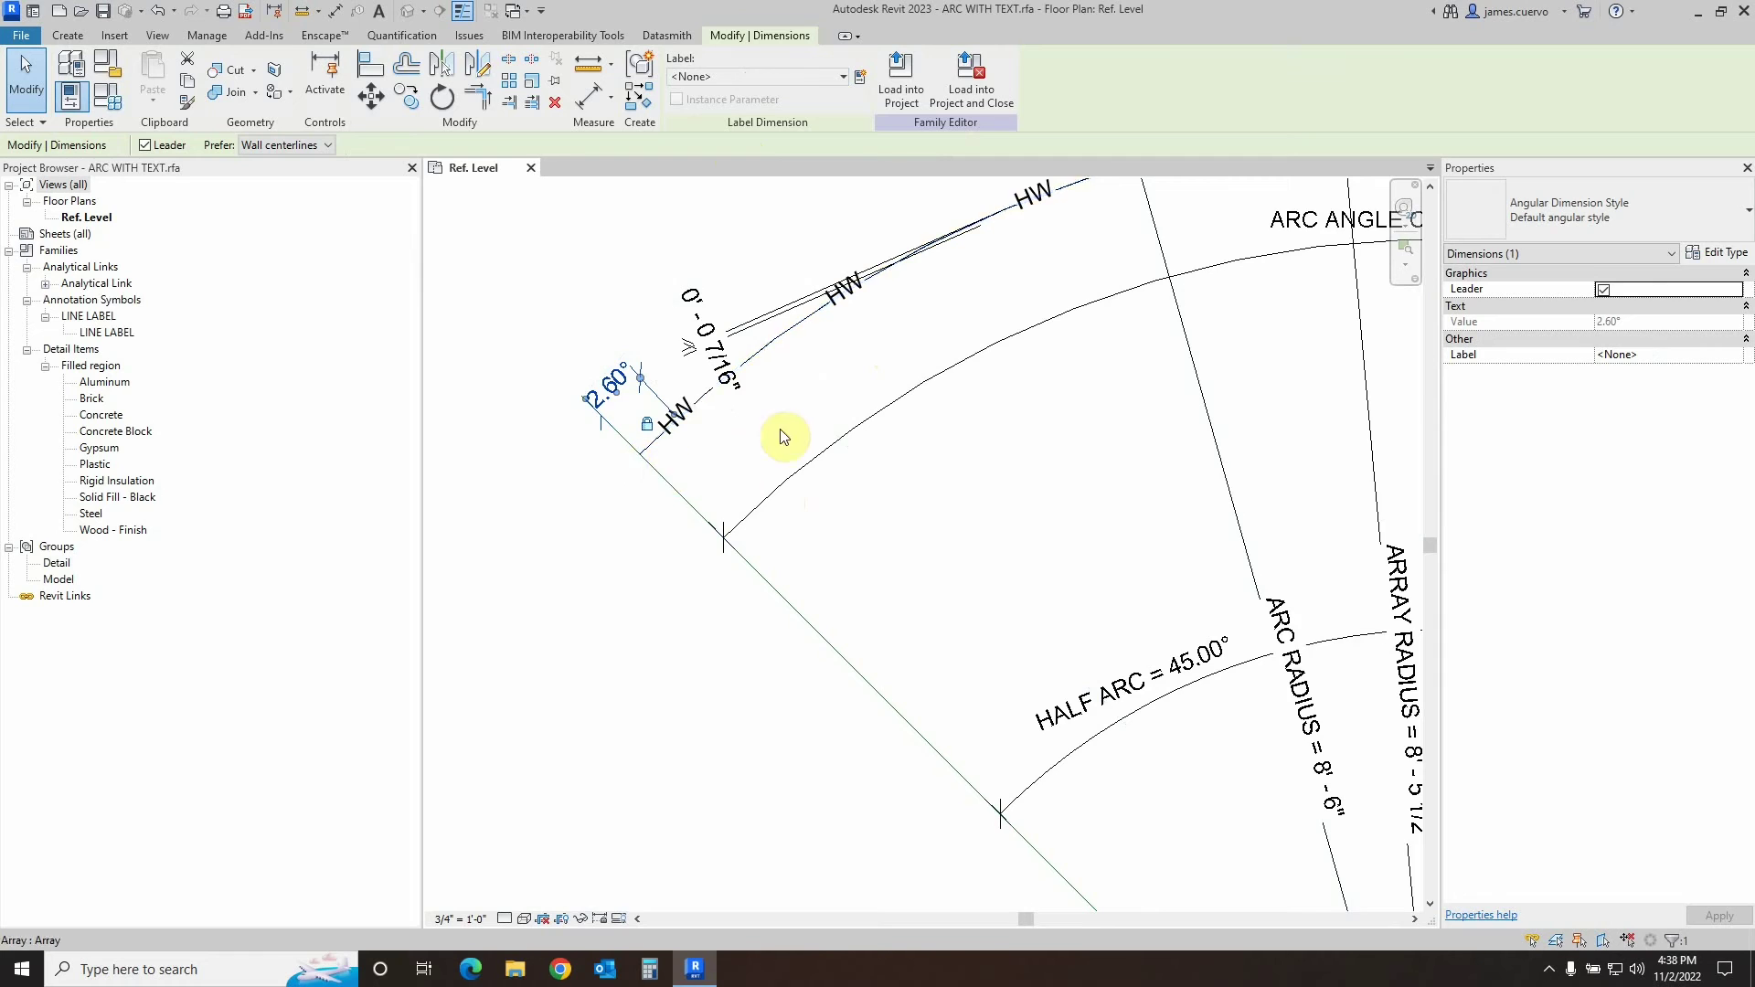
scroll(846, 430, down, 5)
scroll(1324, 478, up, 5)
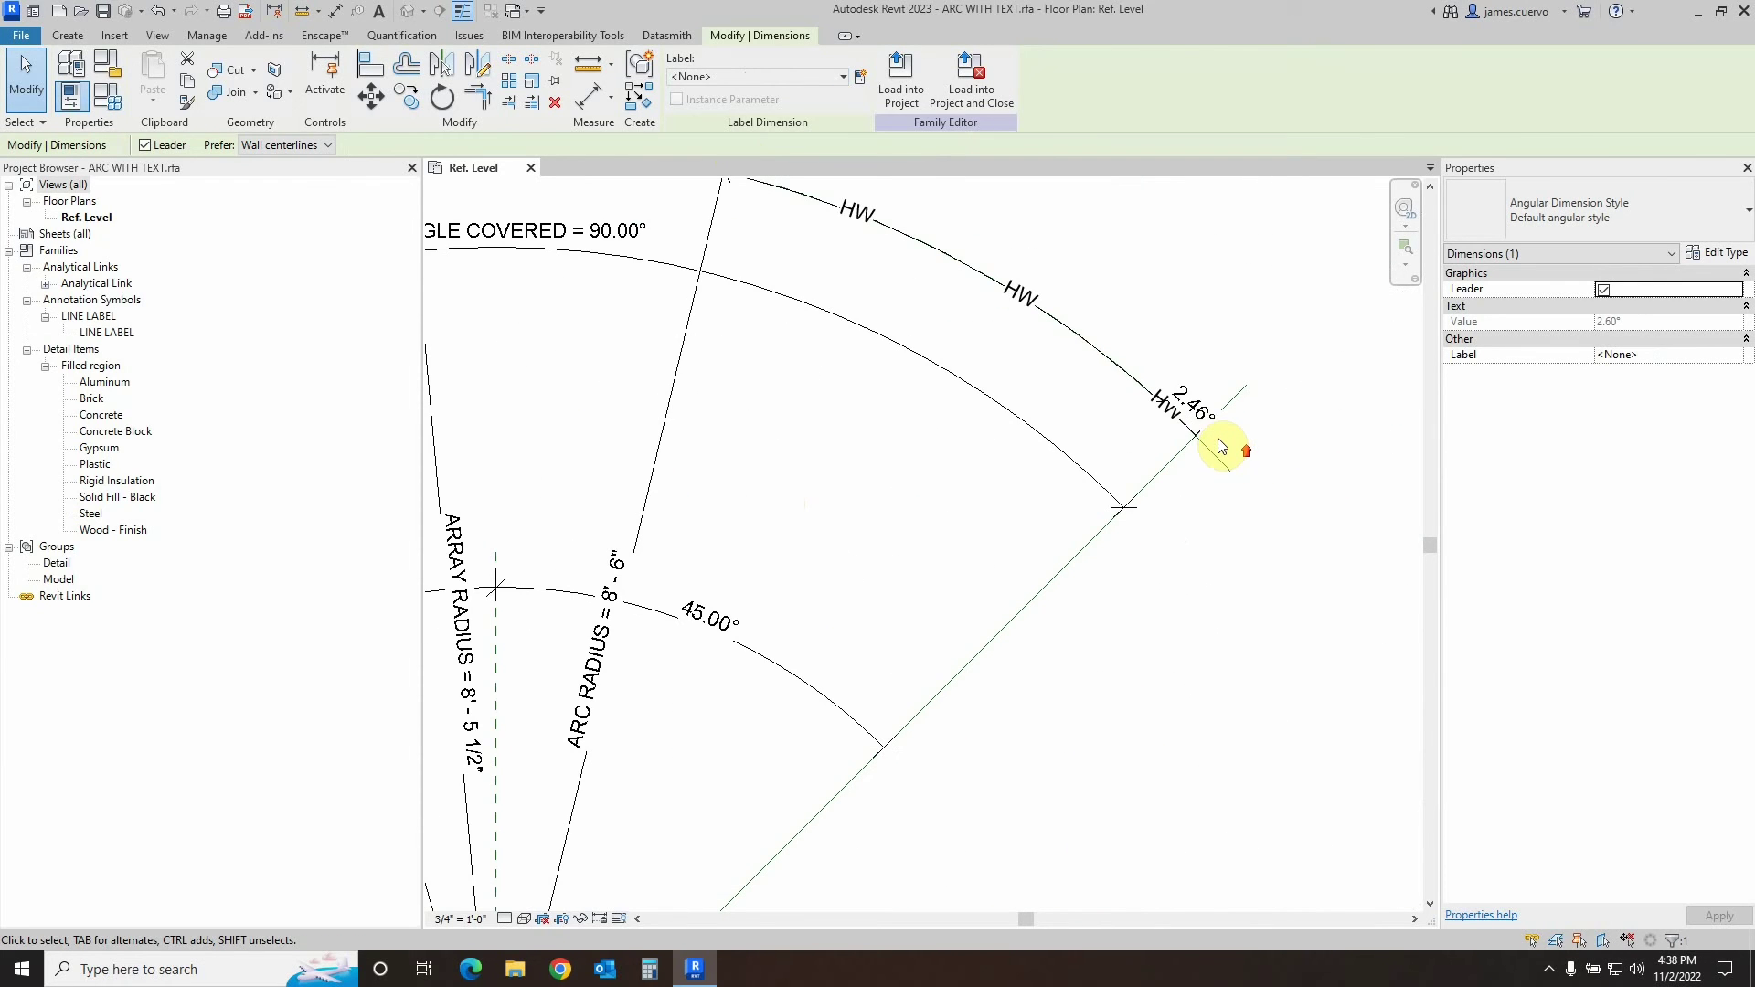
scroll(1209, 434, up, 2)
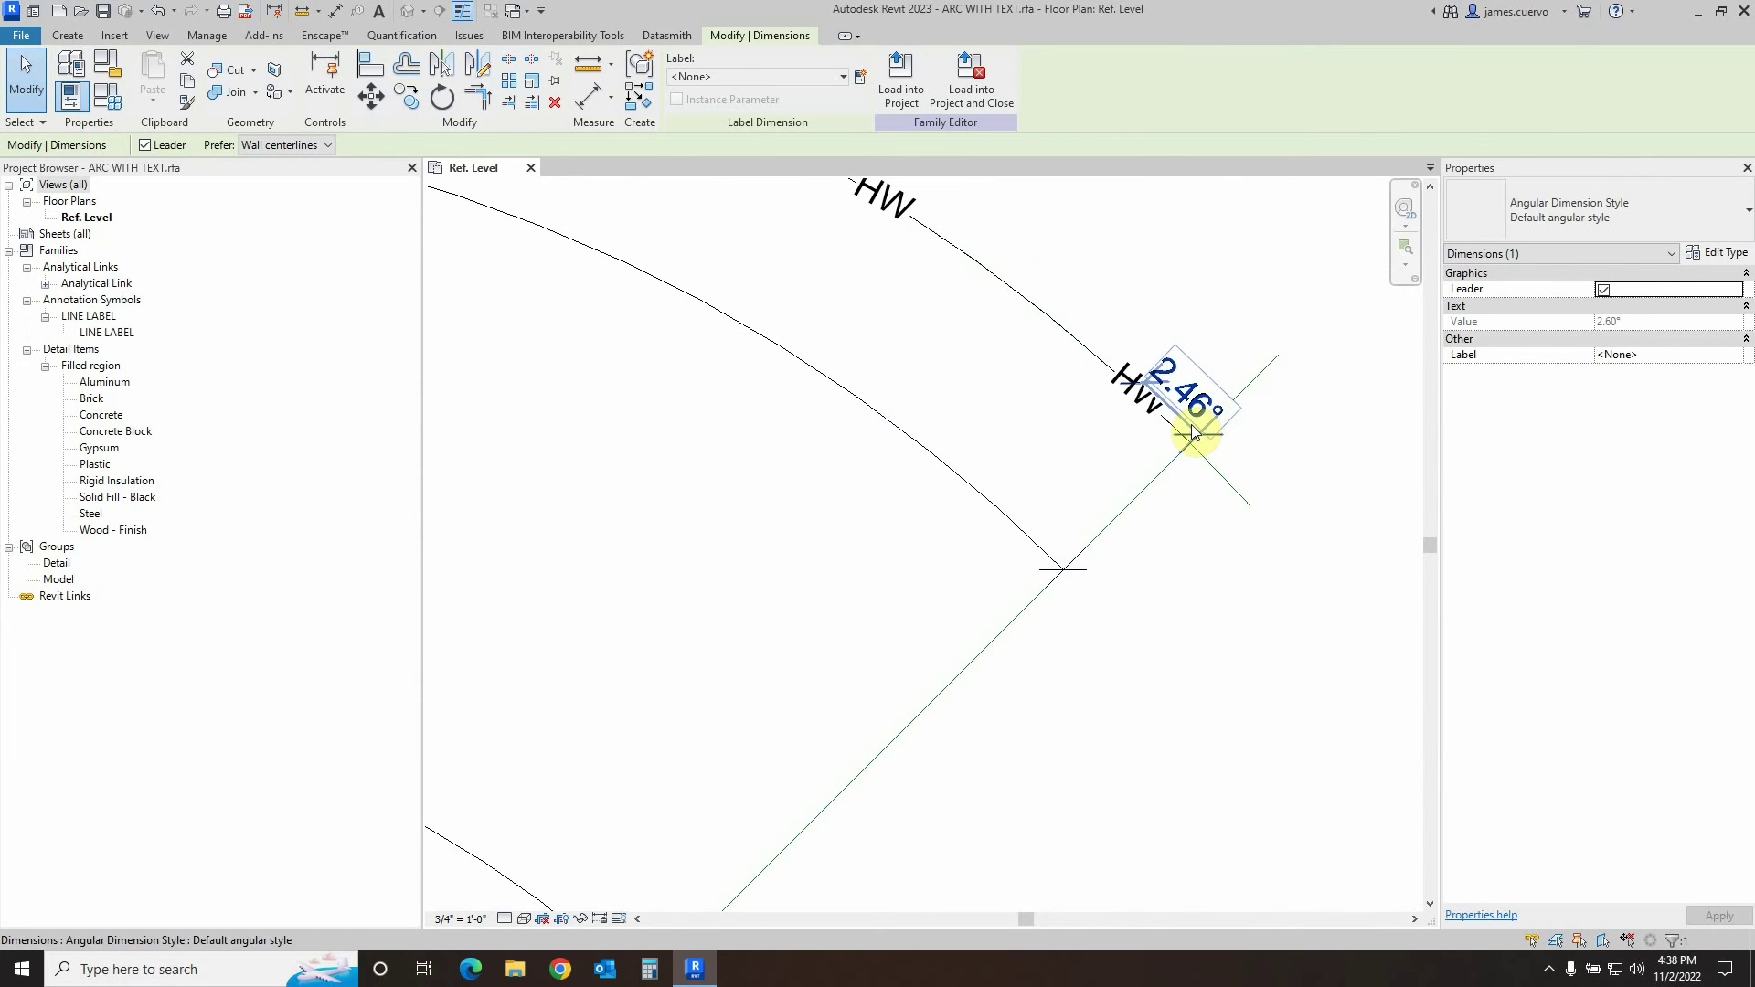
scroll(1197, 422, down, 2)
click(1197, 422)
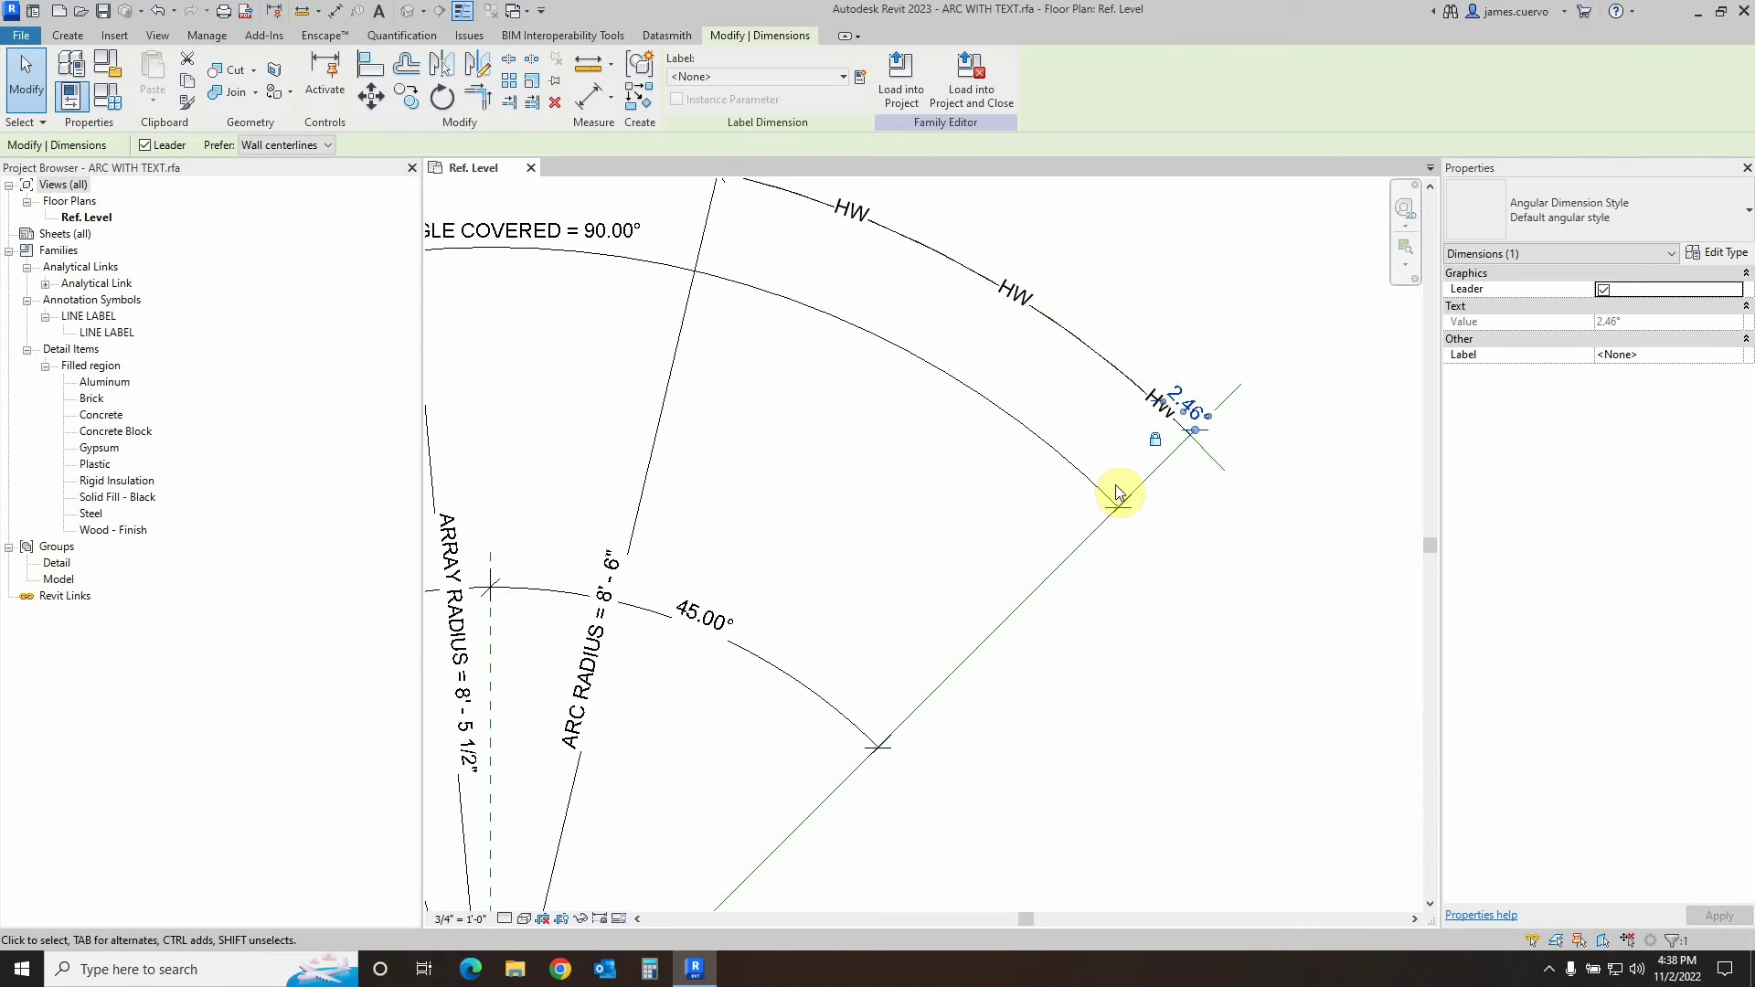
Step: Examine how the HW labels are distributed along the whole arc between the two end offsets
scroll(865, 551, down, 2)
scroll(864, 548, down, 2)
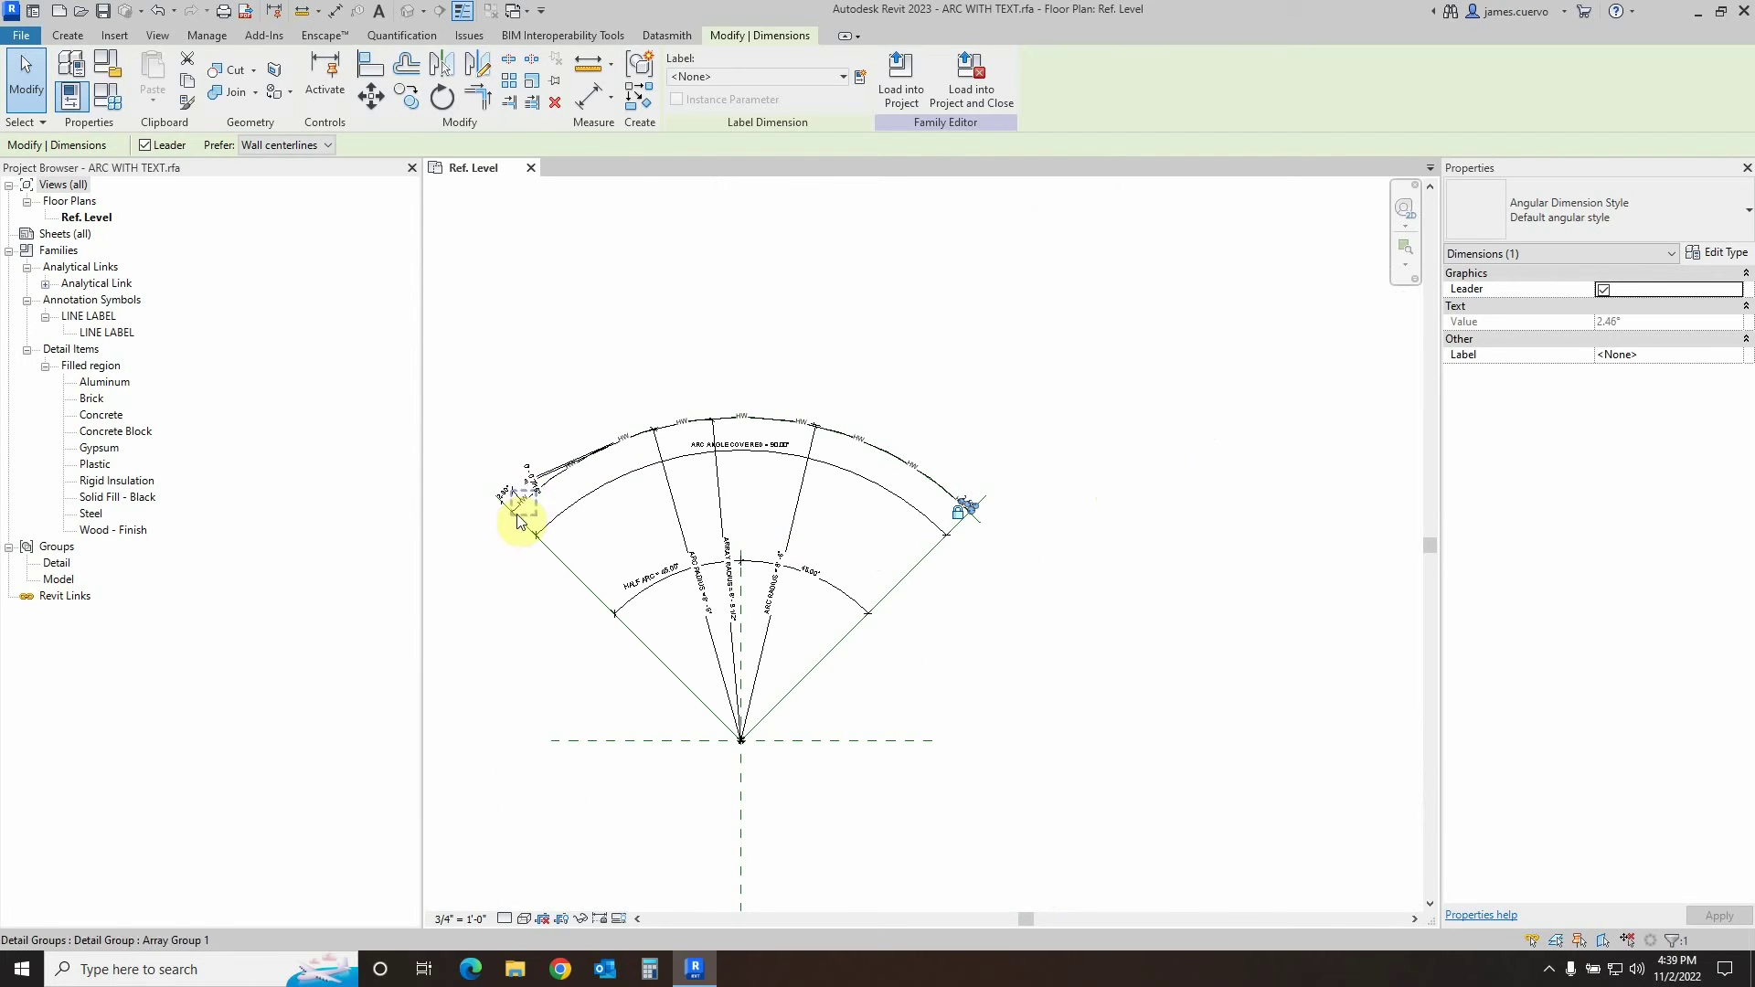
scroll(503, 507, up, 4)
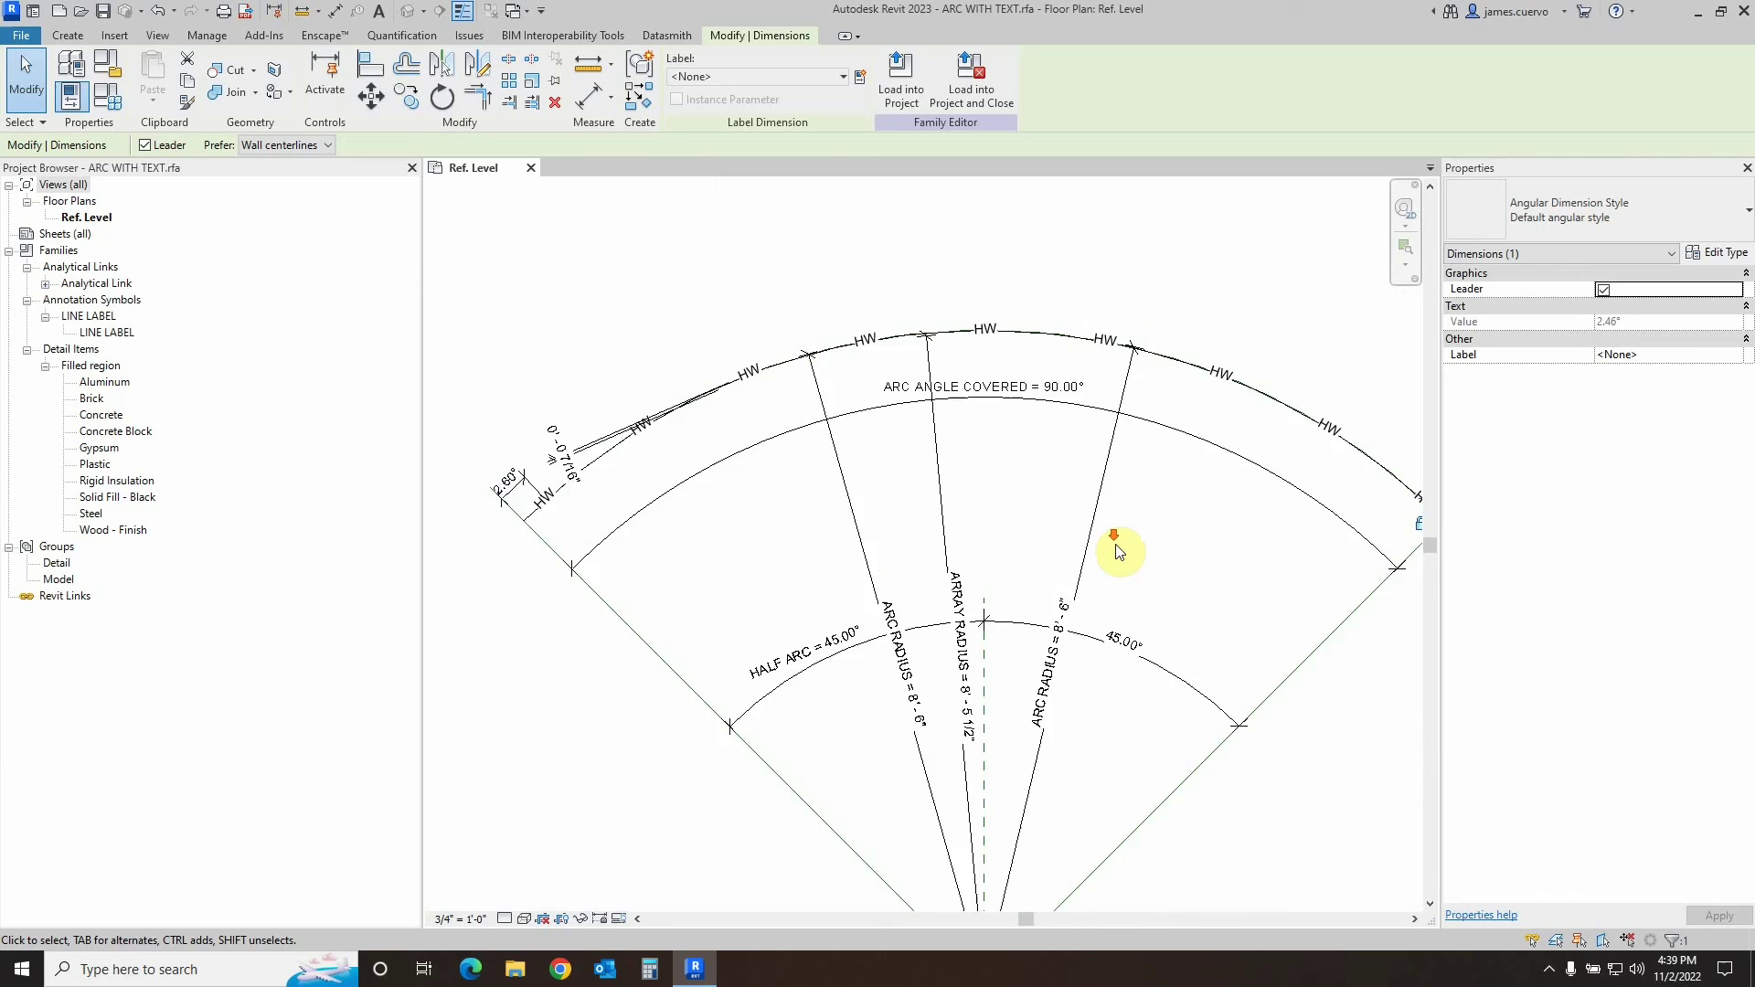
scroll(1316, 525, down, 2)
scroll(1323, 522, up, 3)
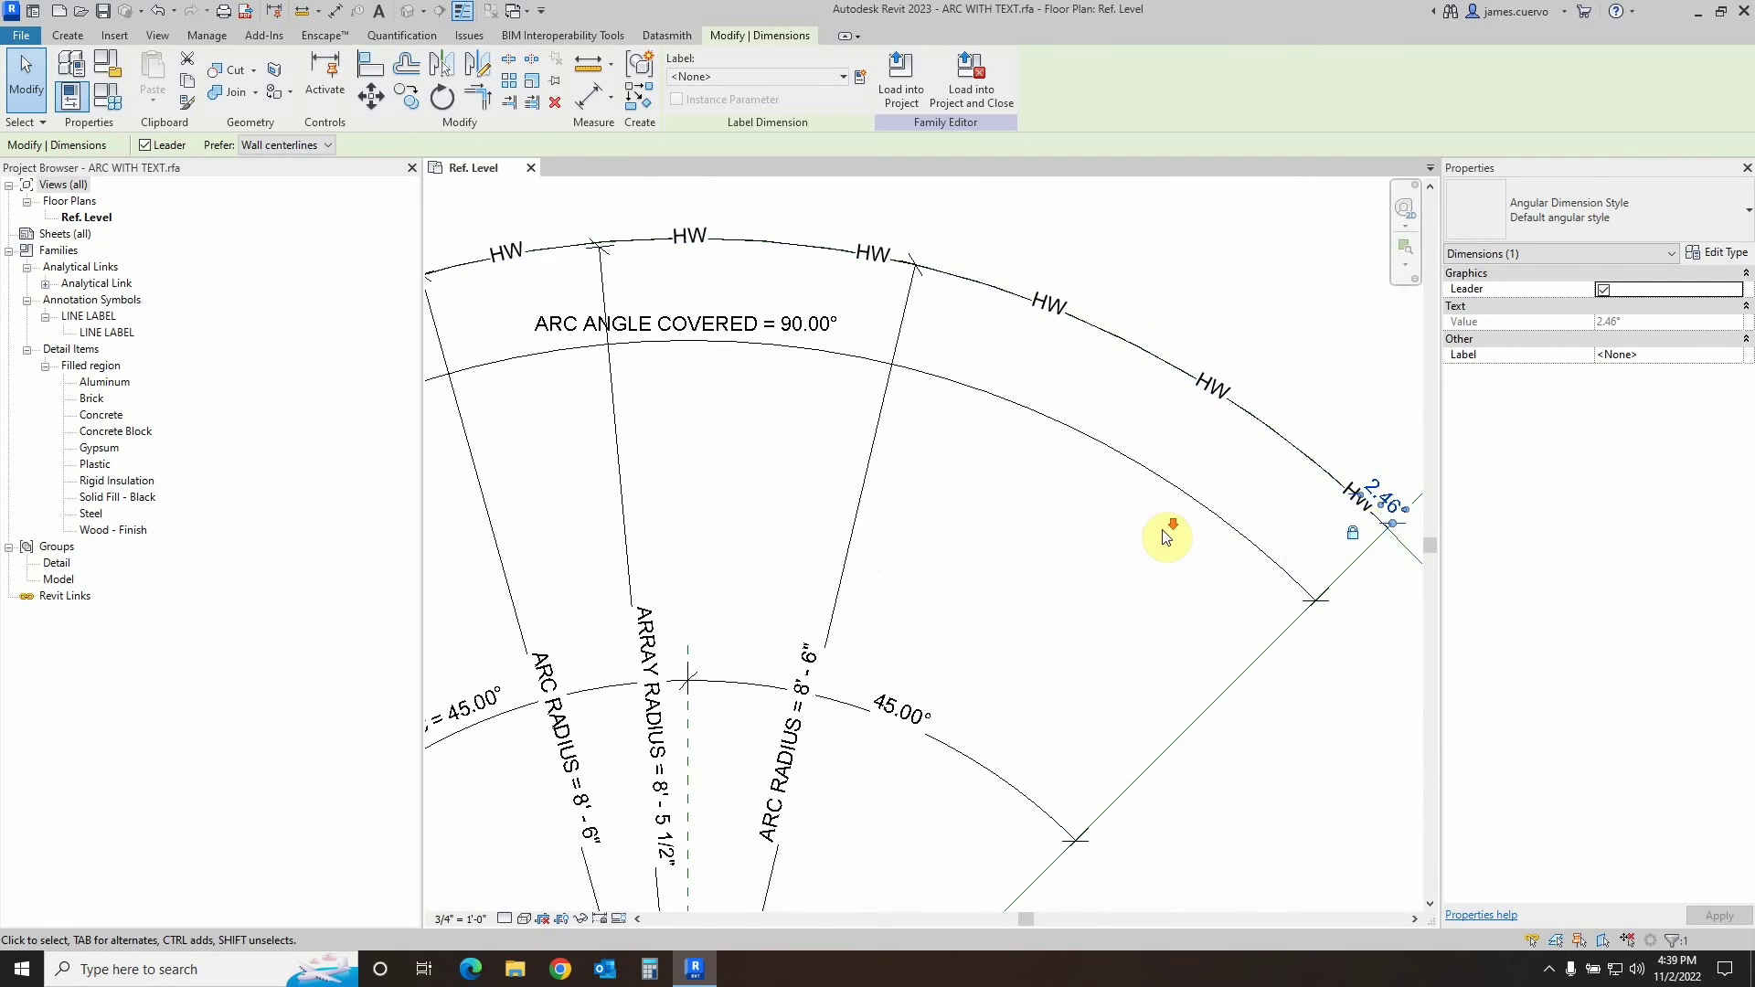
scroll(1161, 534, down, 2)
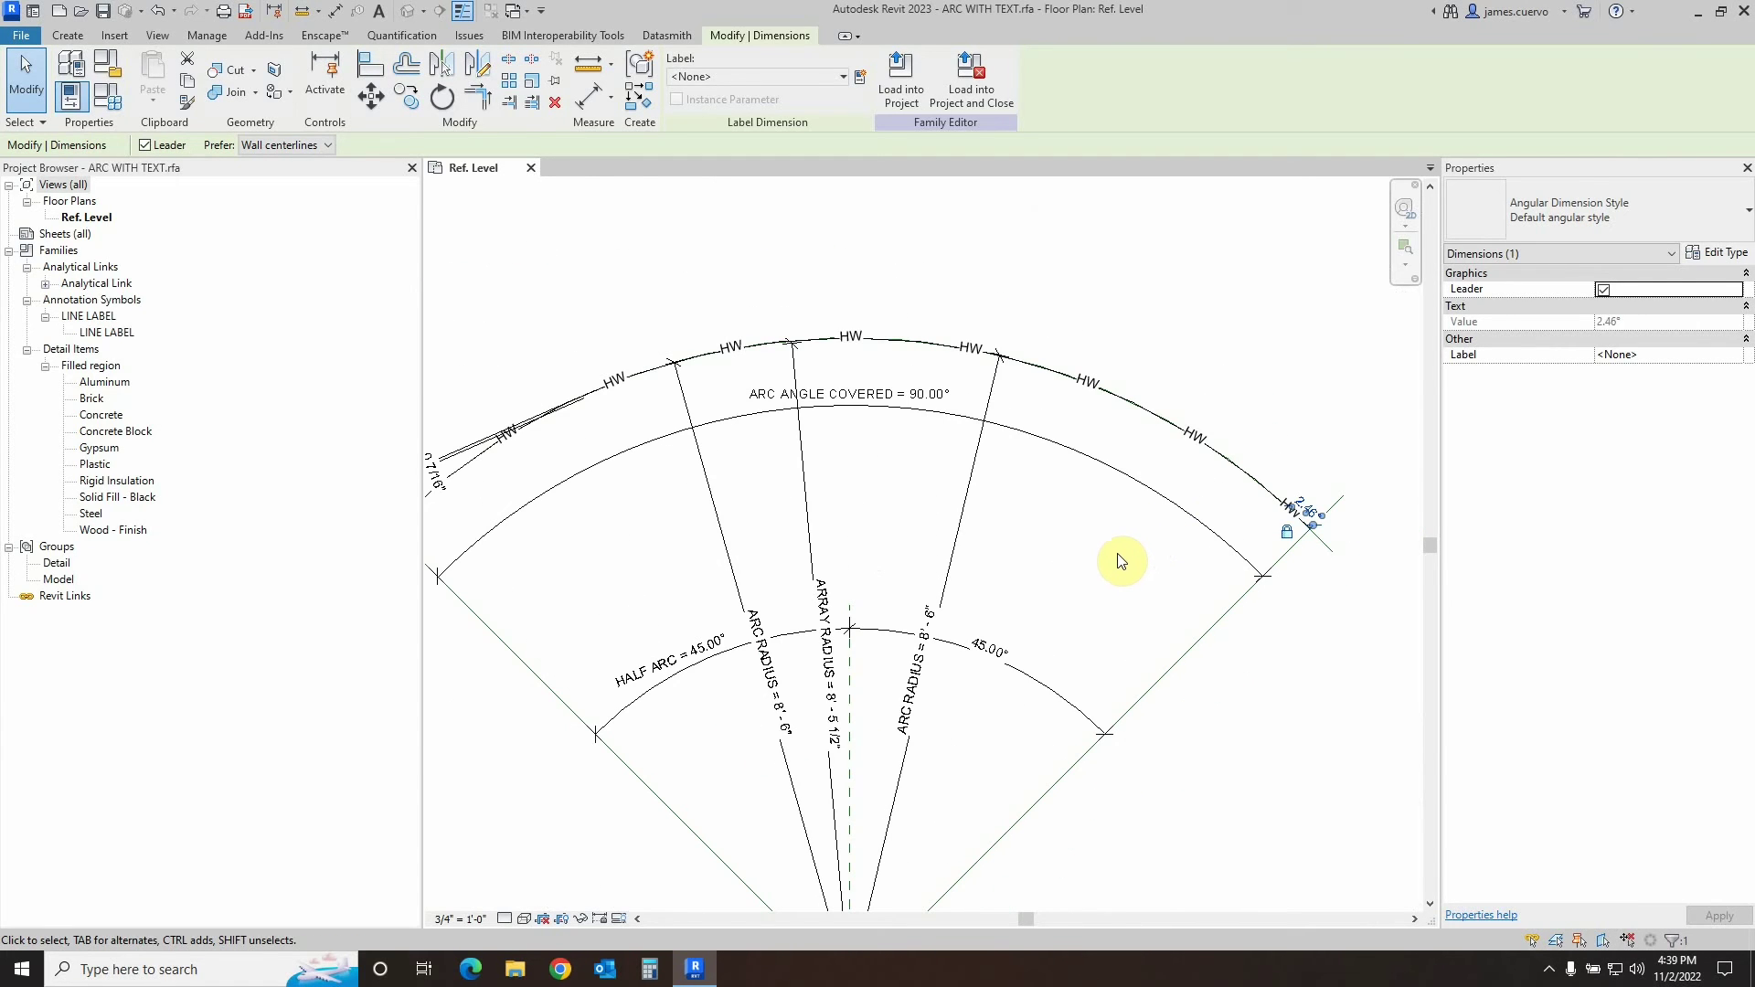
scroll(1122, 559, down, 1)
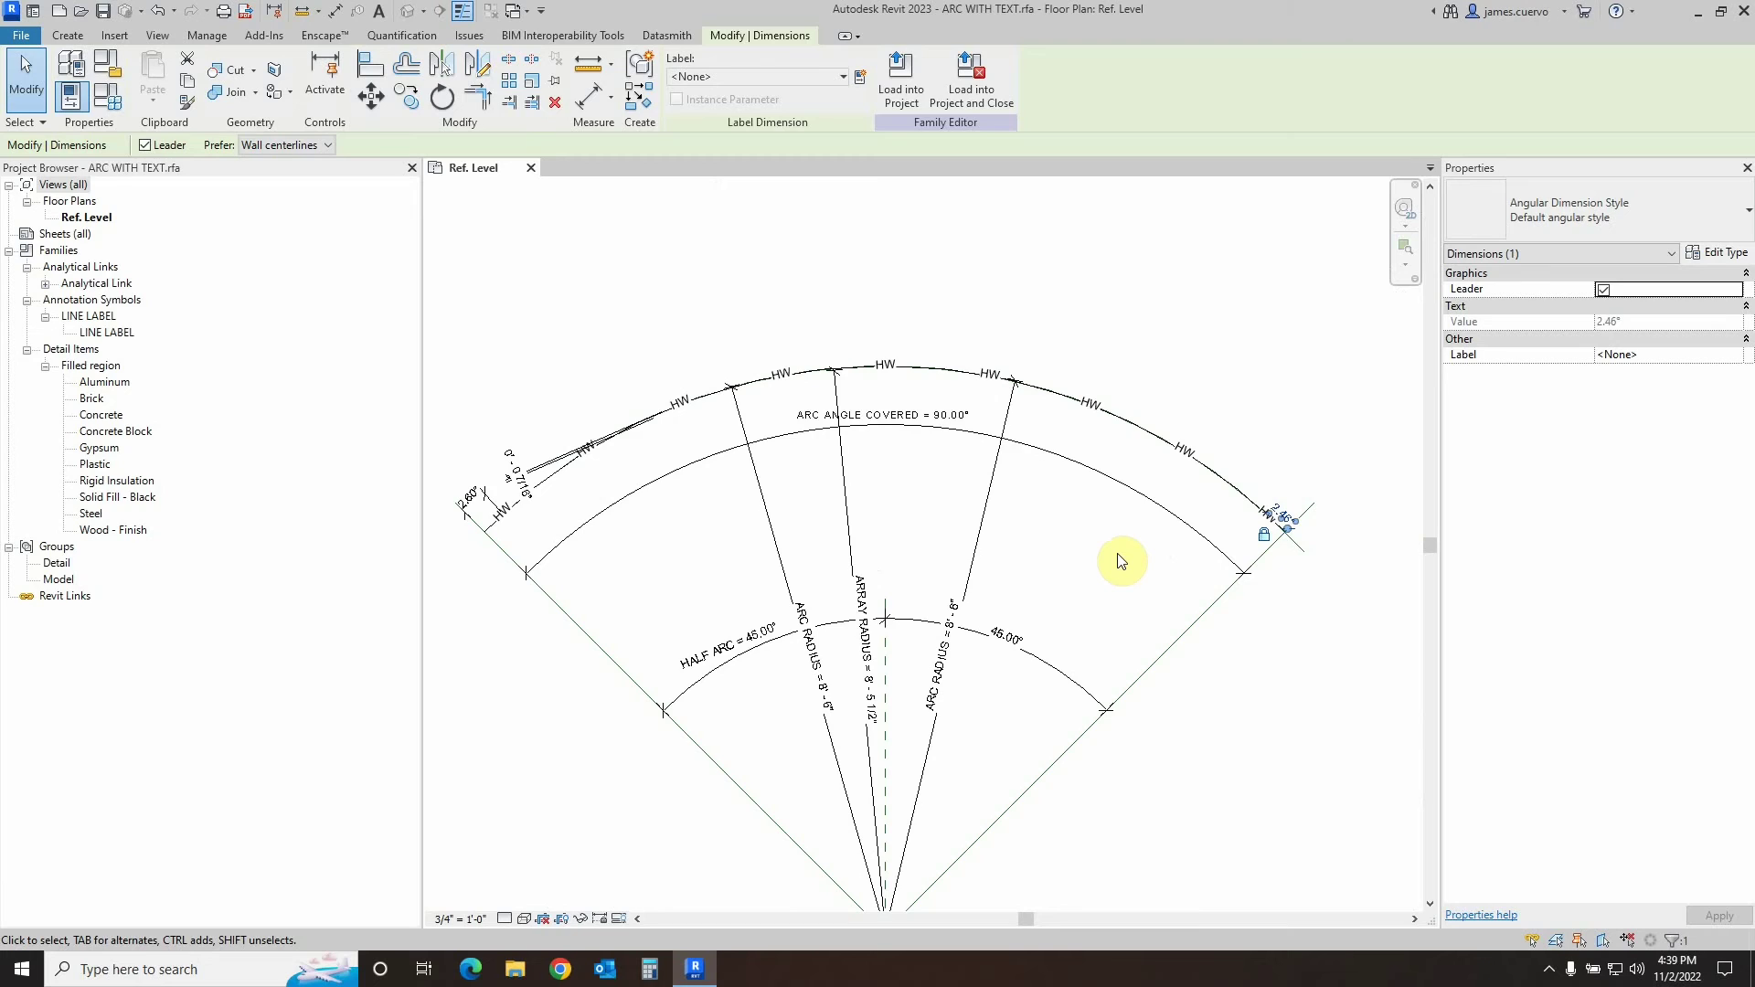
scroll(1121, 560, down, 1)
middle_drag(1137, 557, 1109, 471)
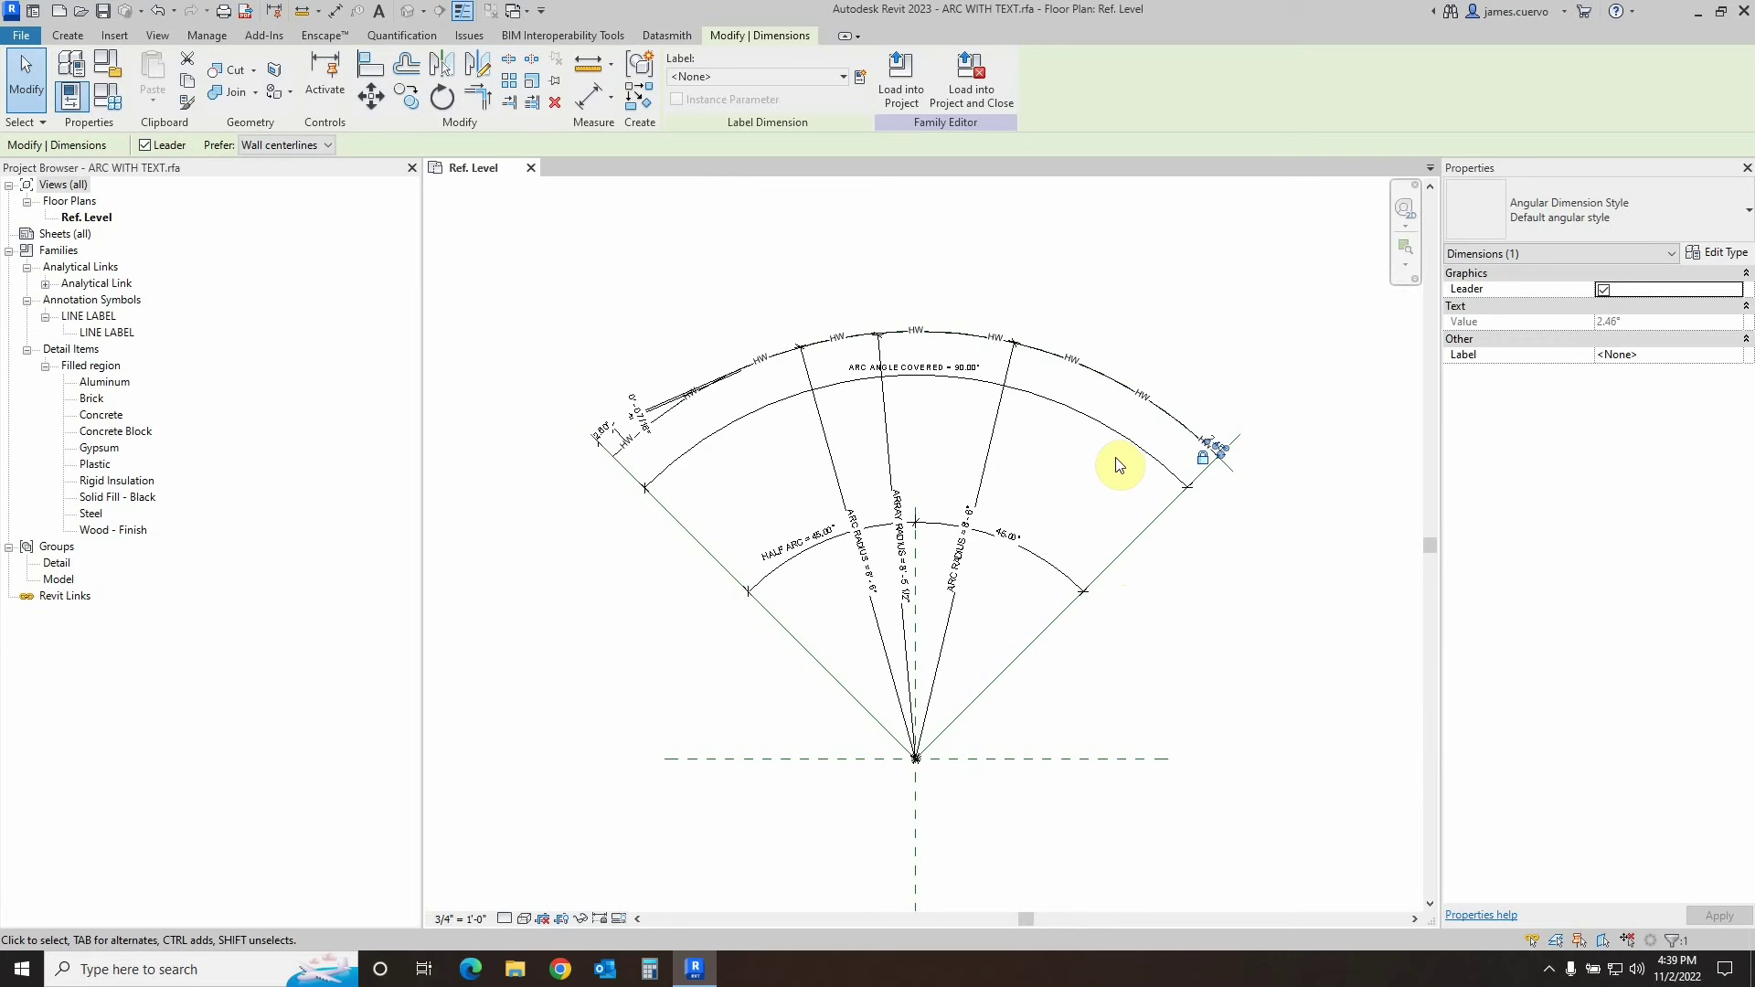
Step: Set ARC ANGLE COVERED to 120° in Family Types, with the dialog narrowed to uncover the arc, and apply the change
click(108, 104)
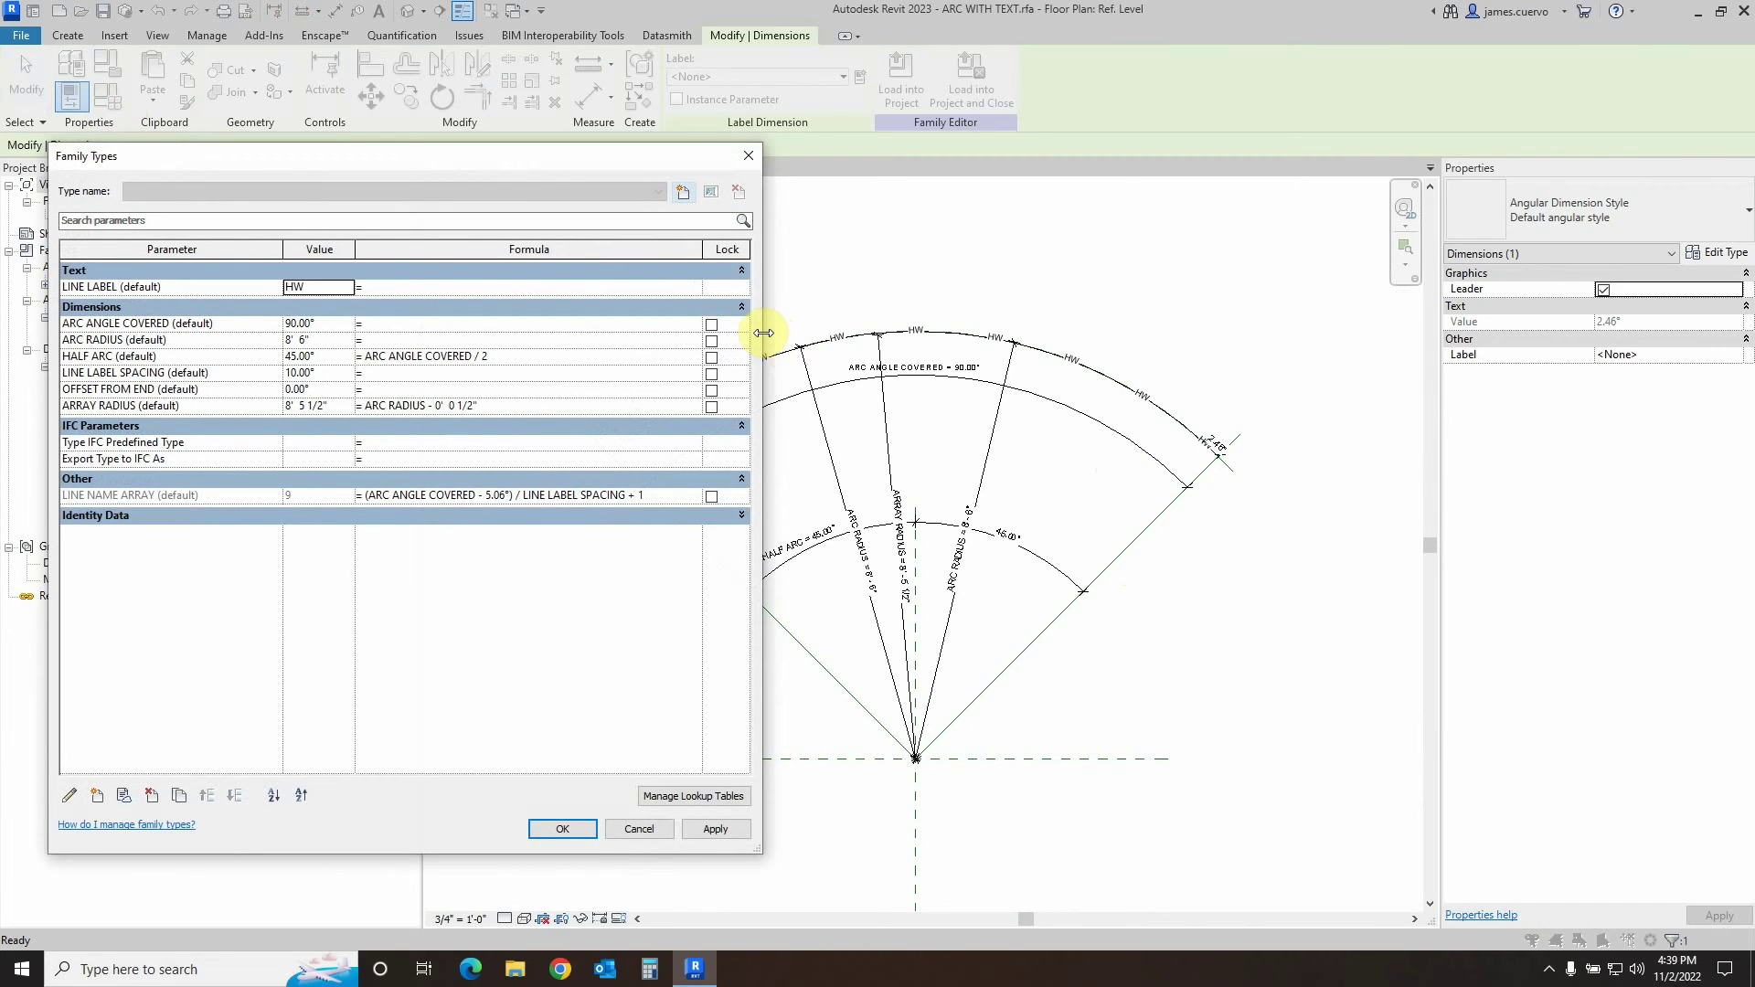
drag(763, 333, 549, 327)
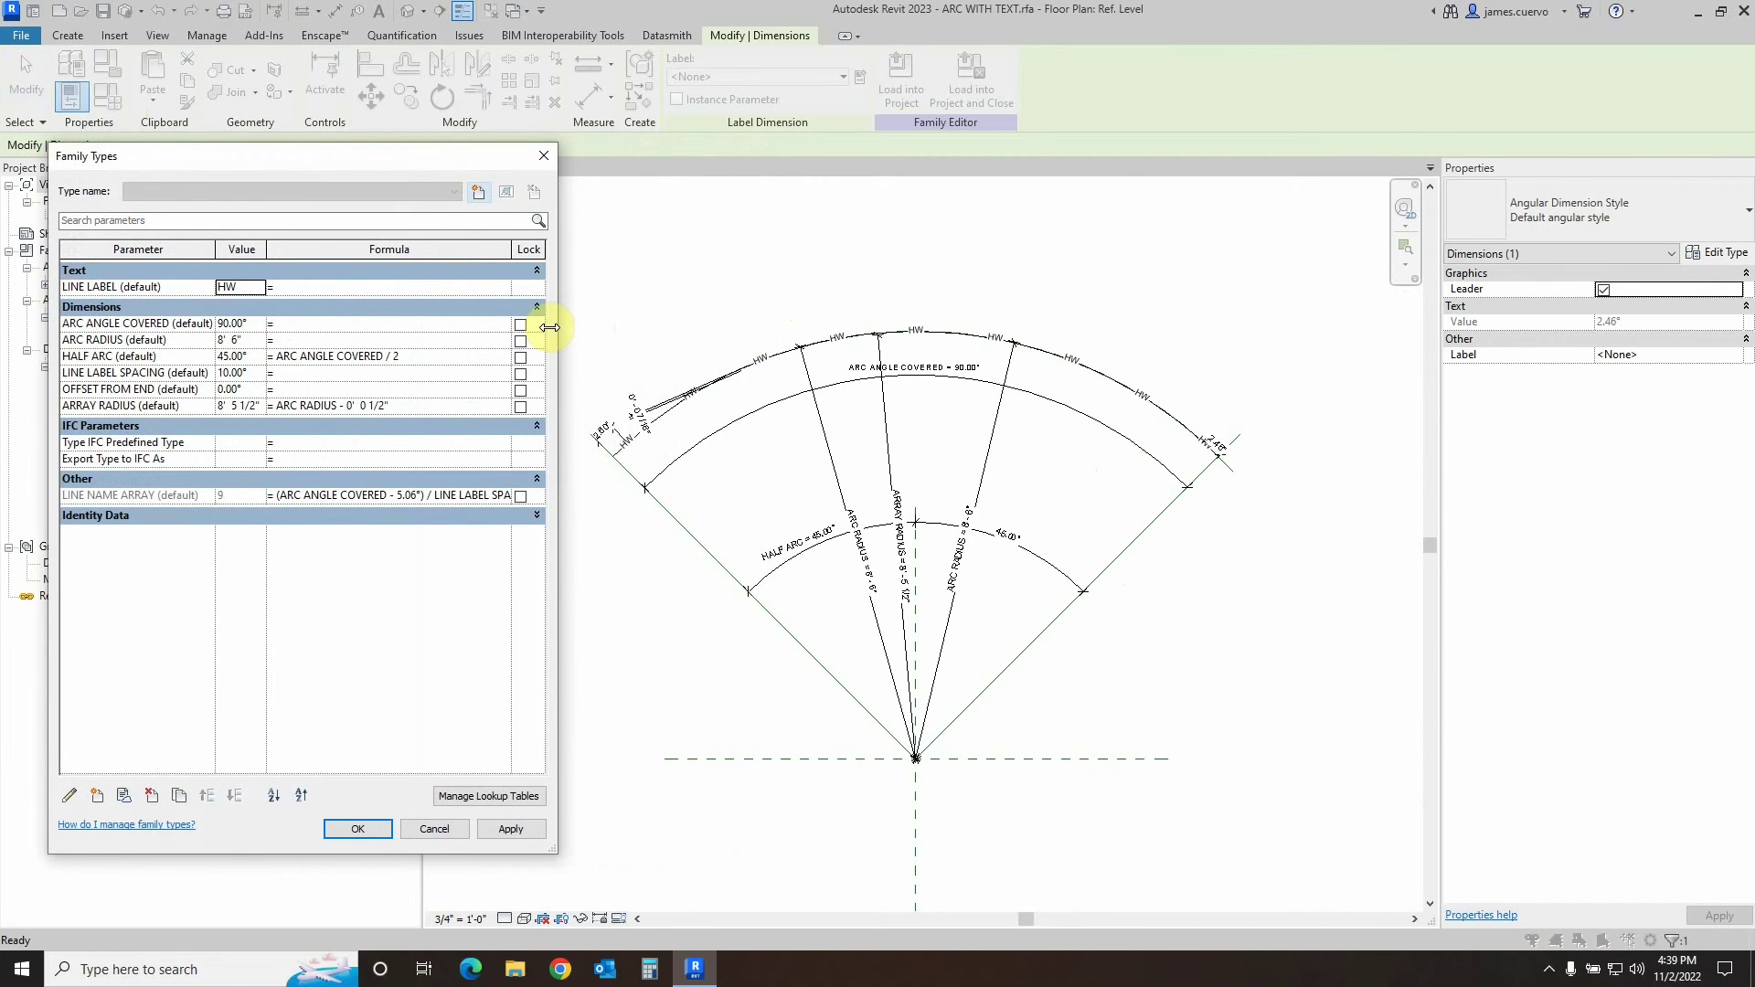
click(252, 326)
text(120)
key(Tab)
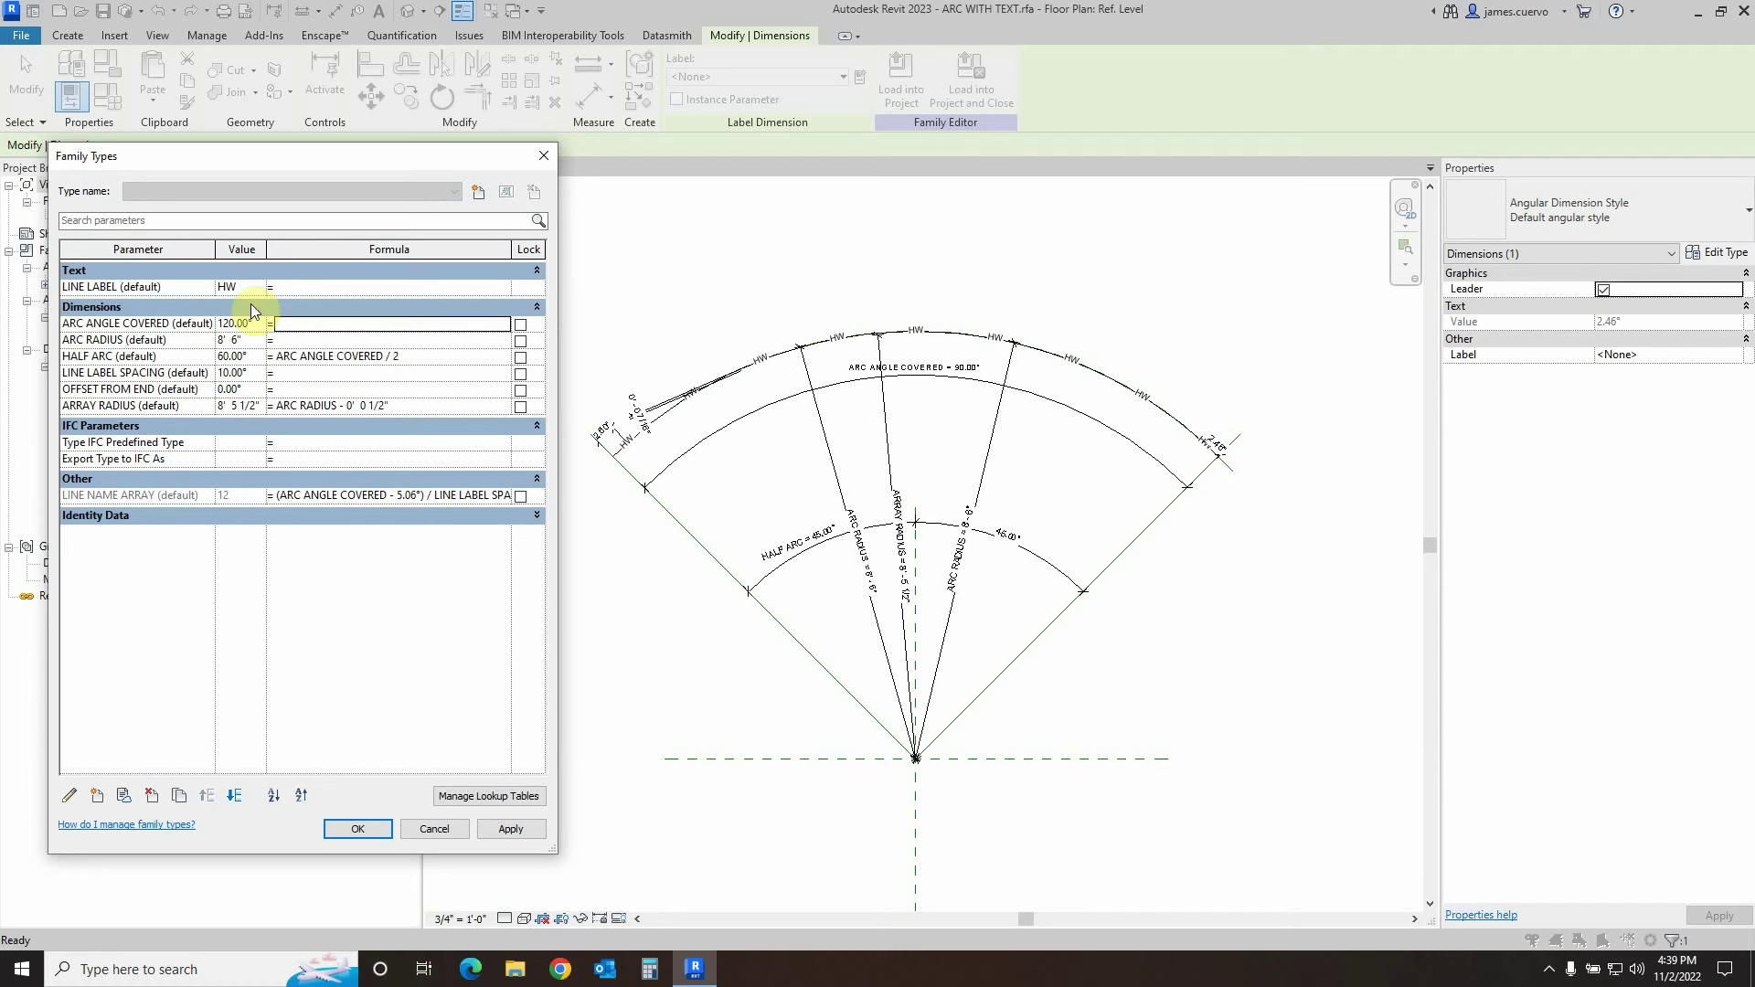
click(530, 830)
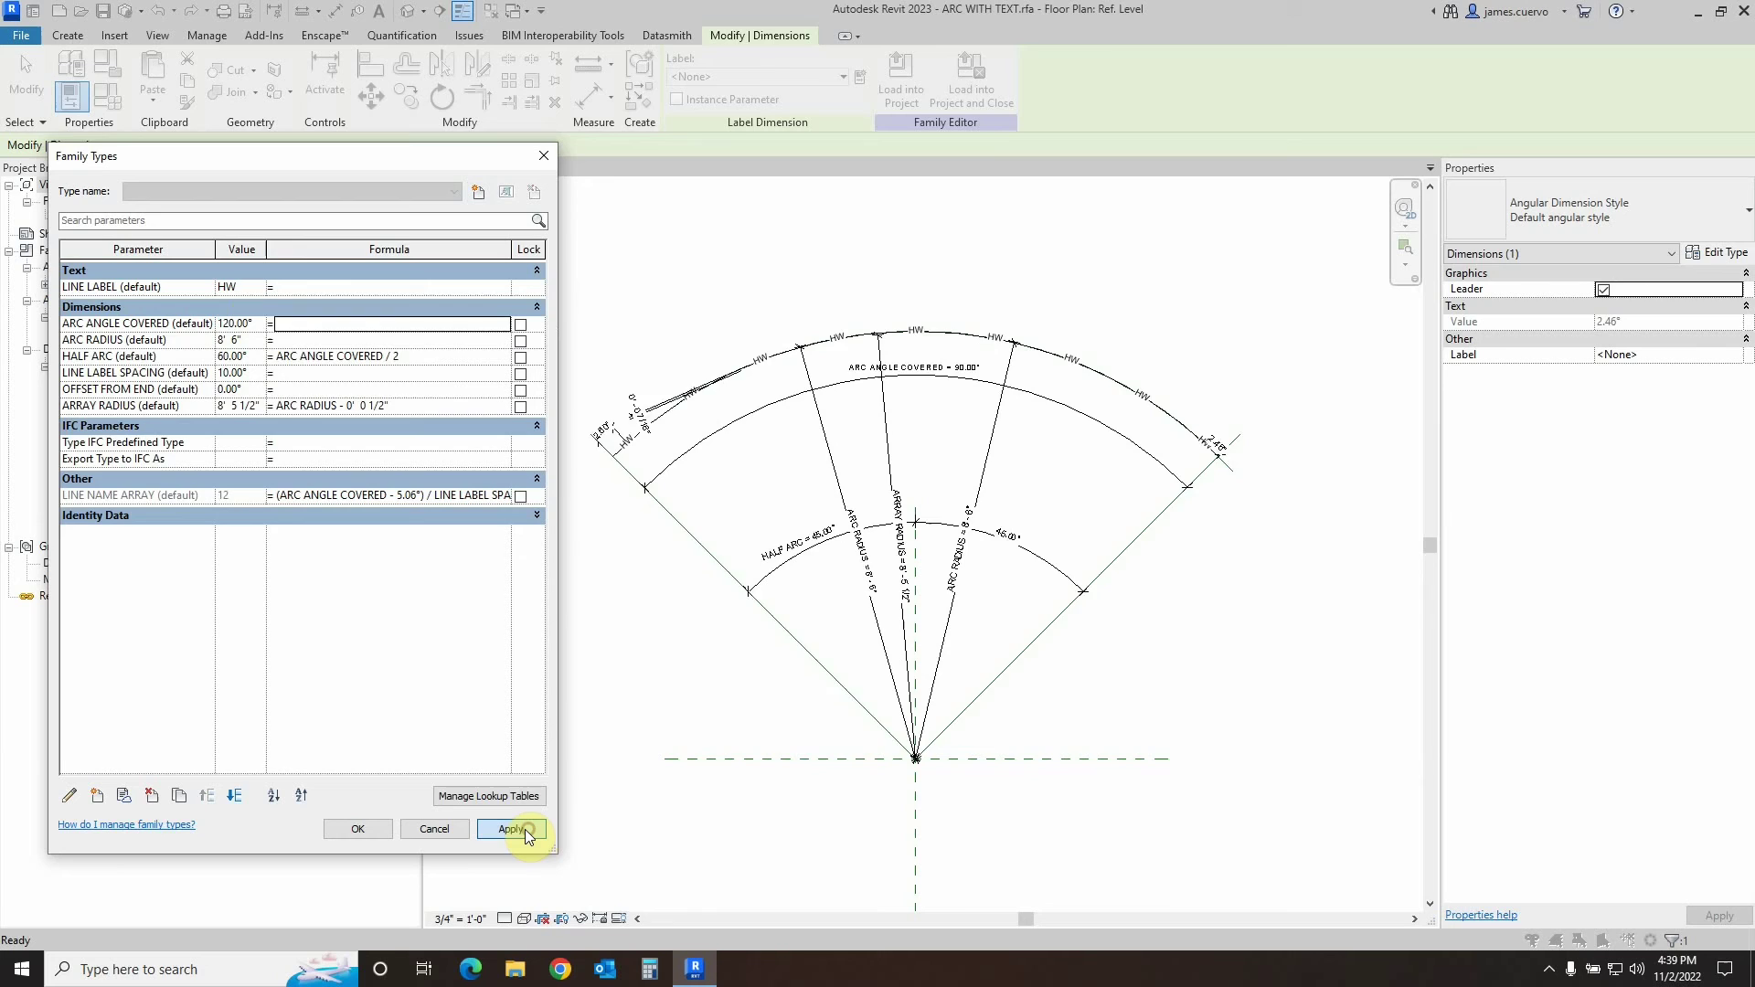